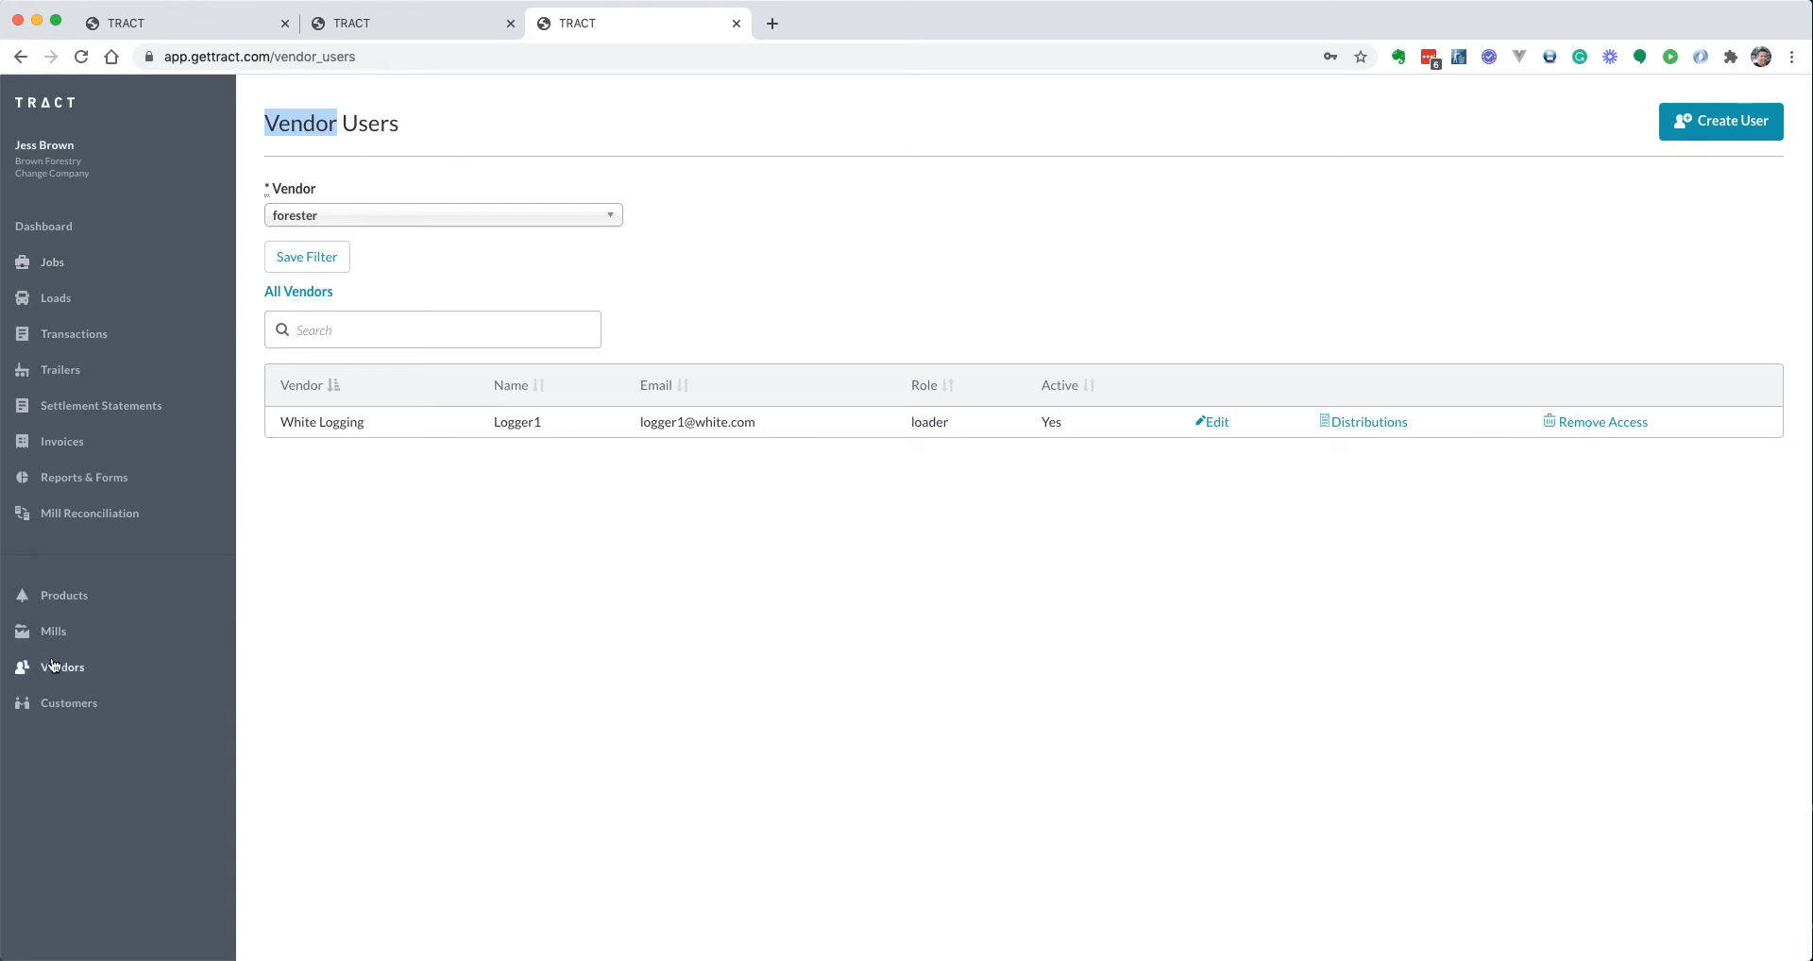
Start a new vendor user from the Create User button on the Vendor Users page
click(1745, 121)
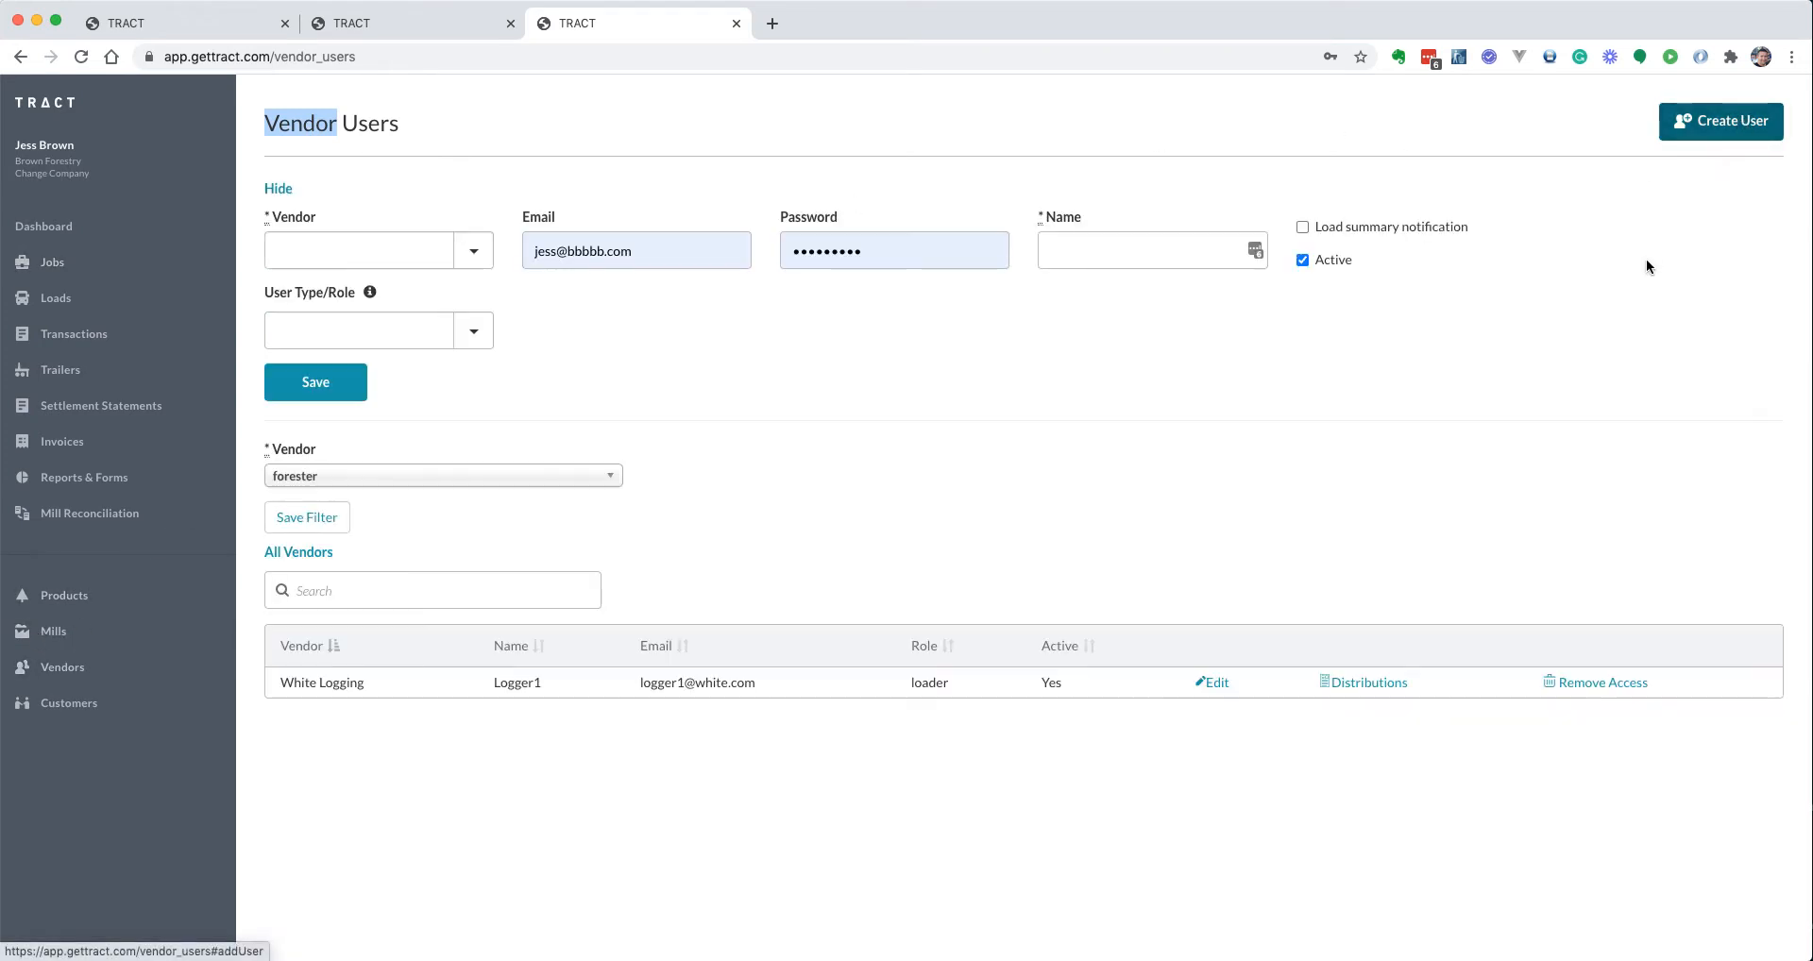
Add a Black Trucking vendor user with an e-mail, password, name and the driver role, and save it
click(361, 249)
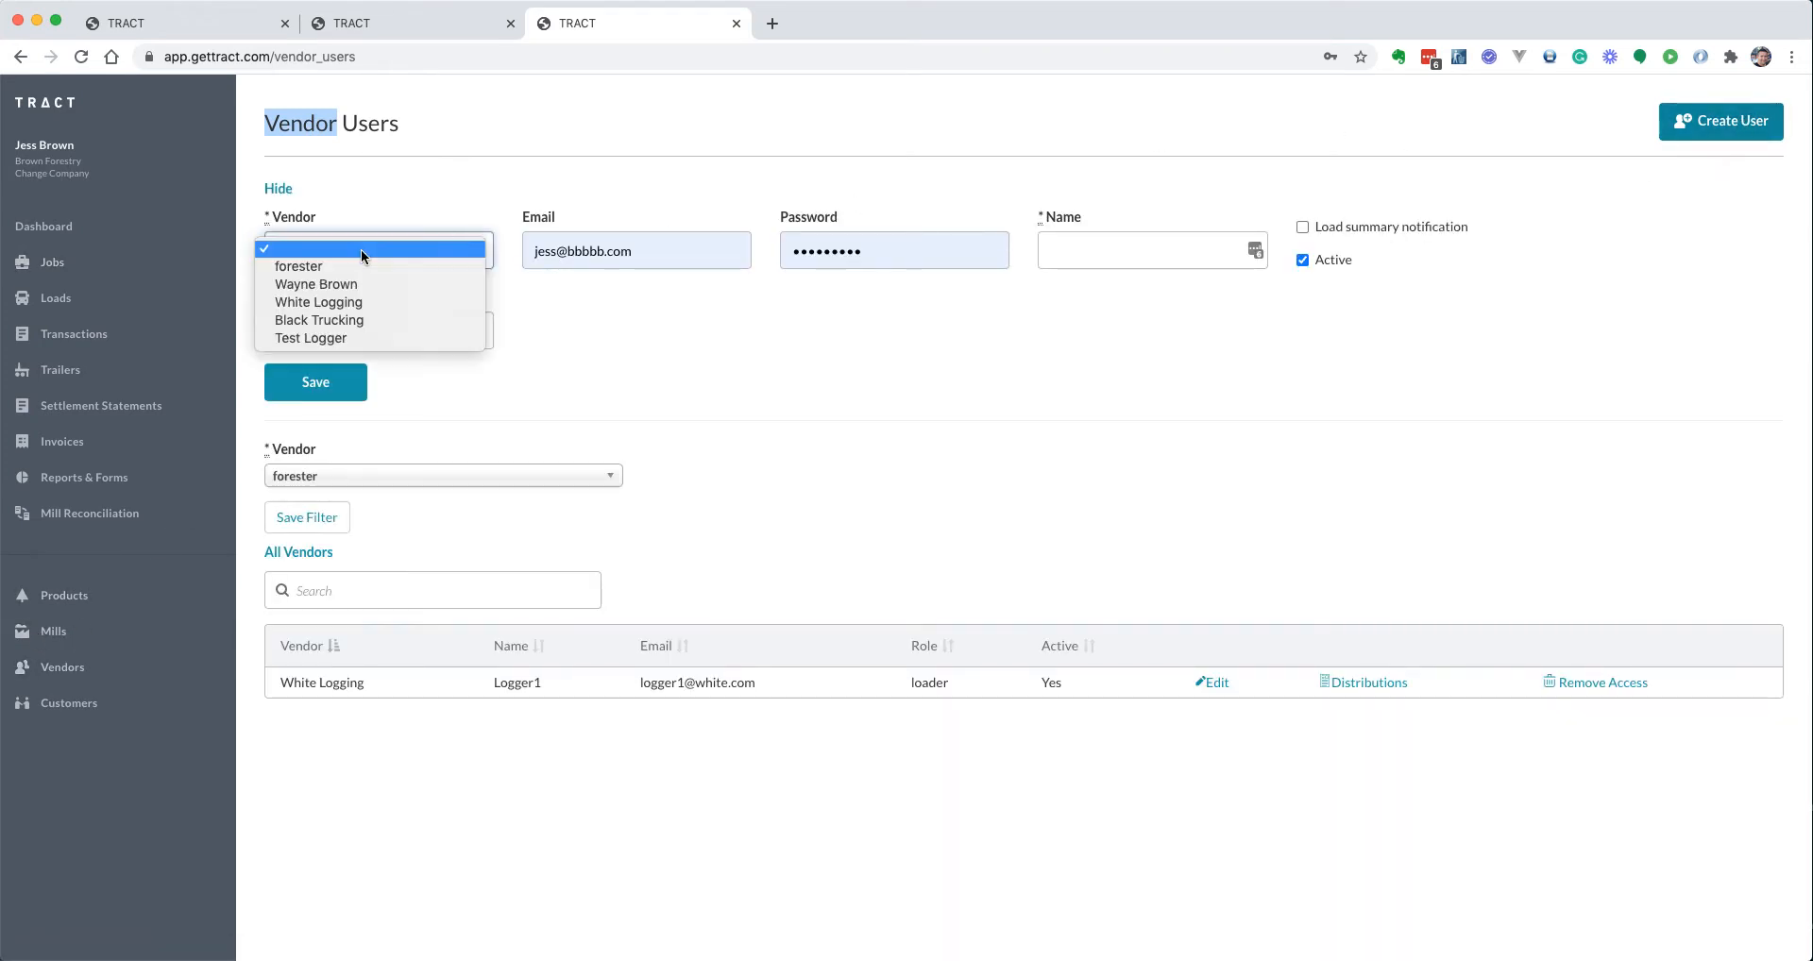
click(365, 318)
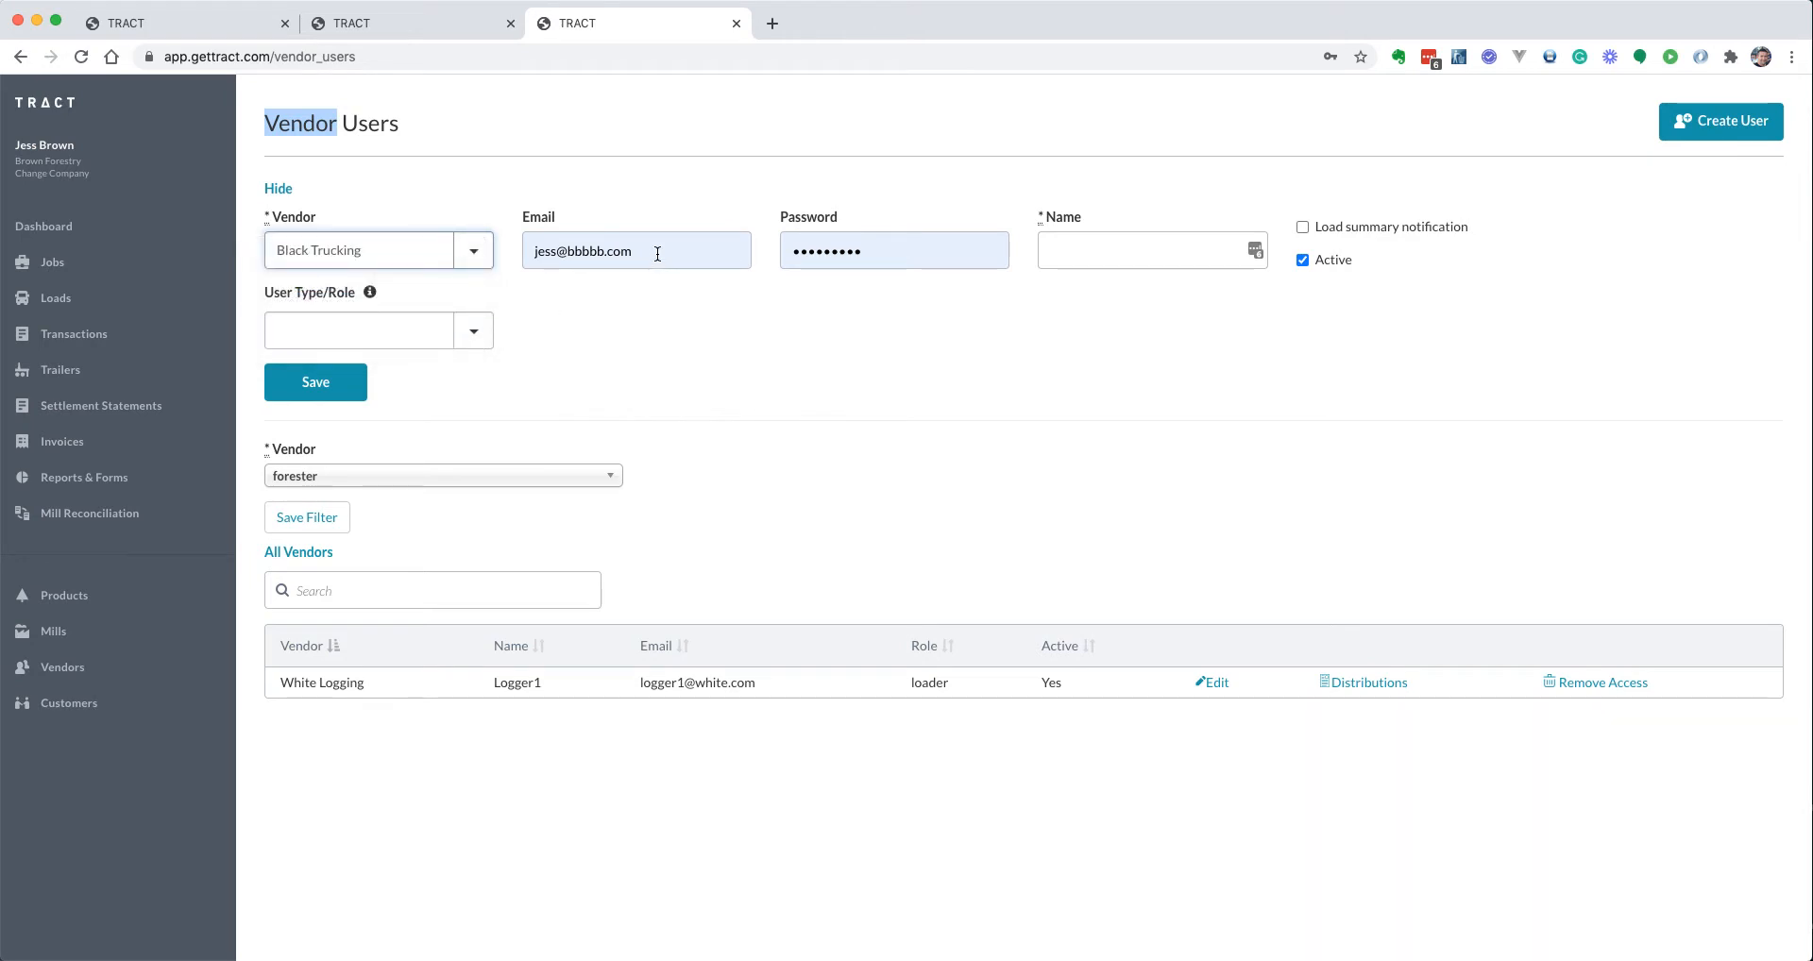
drag(658, 254, 509, 249)
text(driver@driver.com)
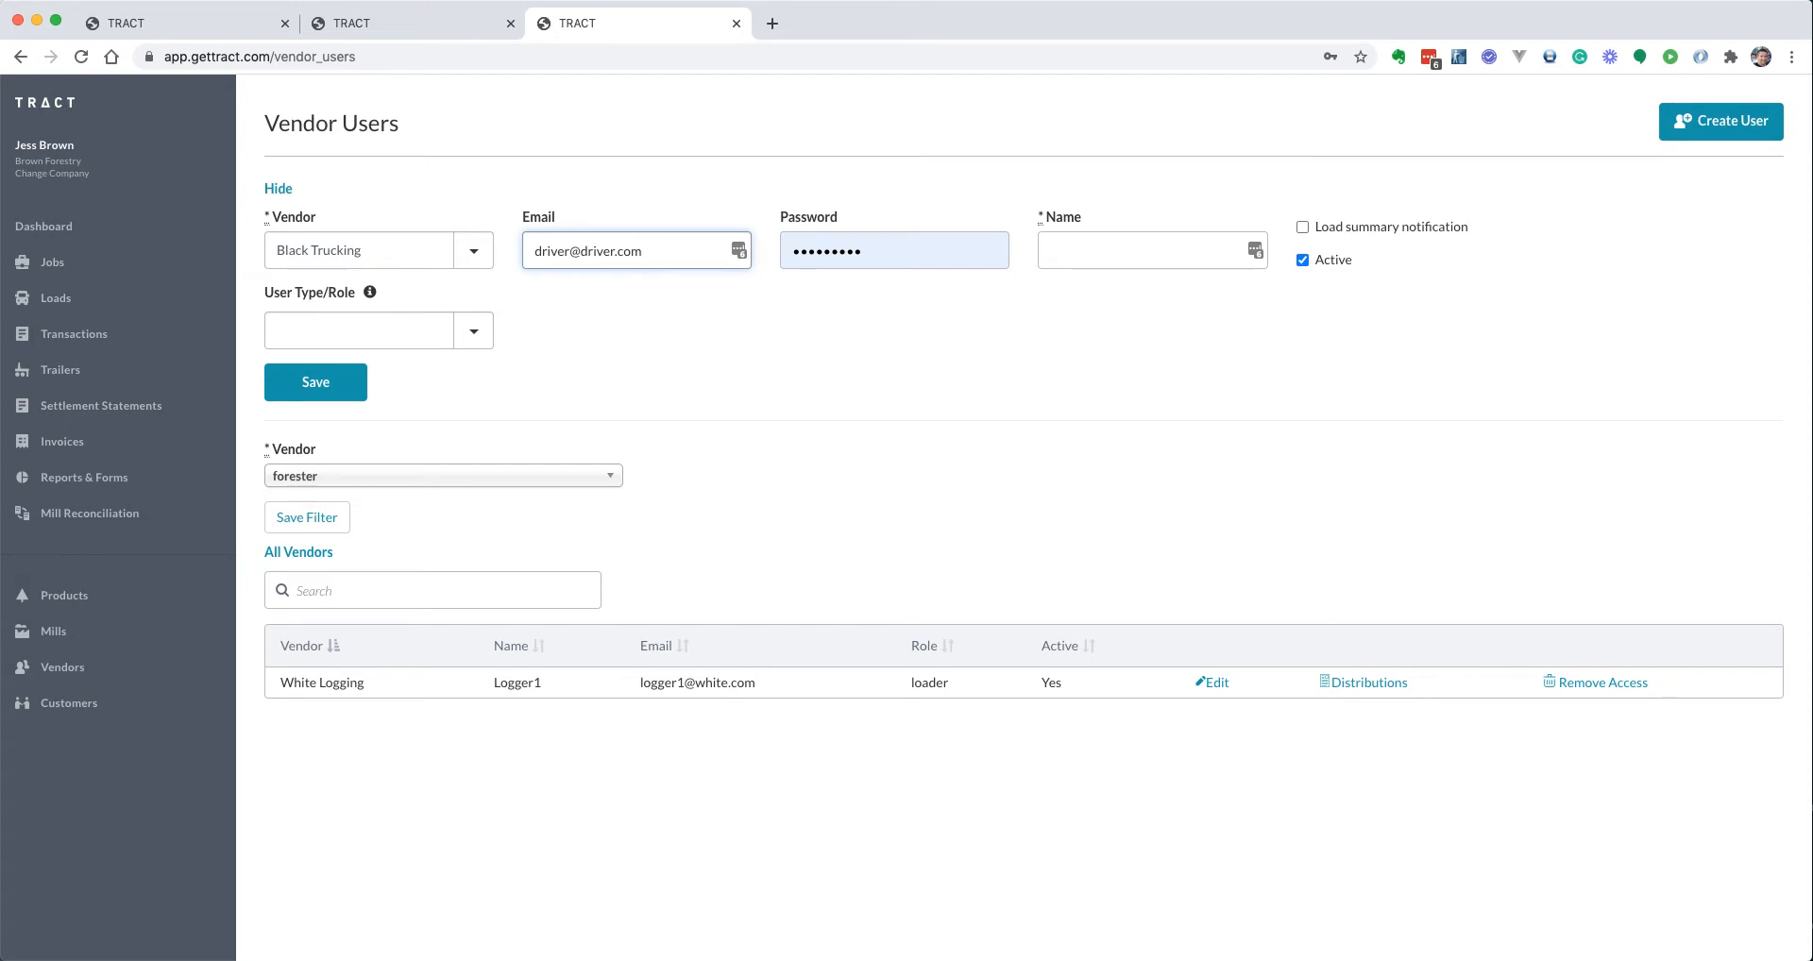
text(2)
key(Tab)
text(password)
key(Tab)
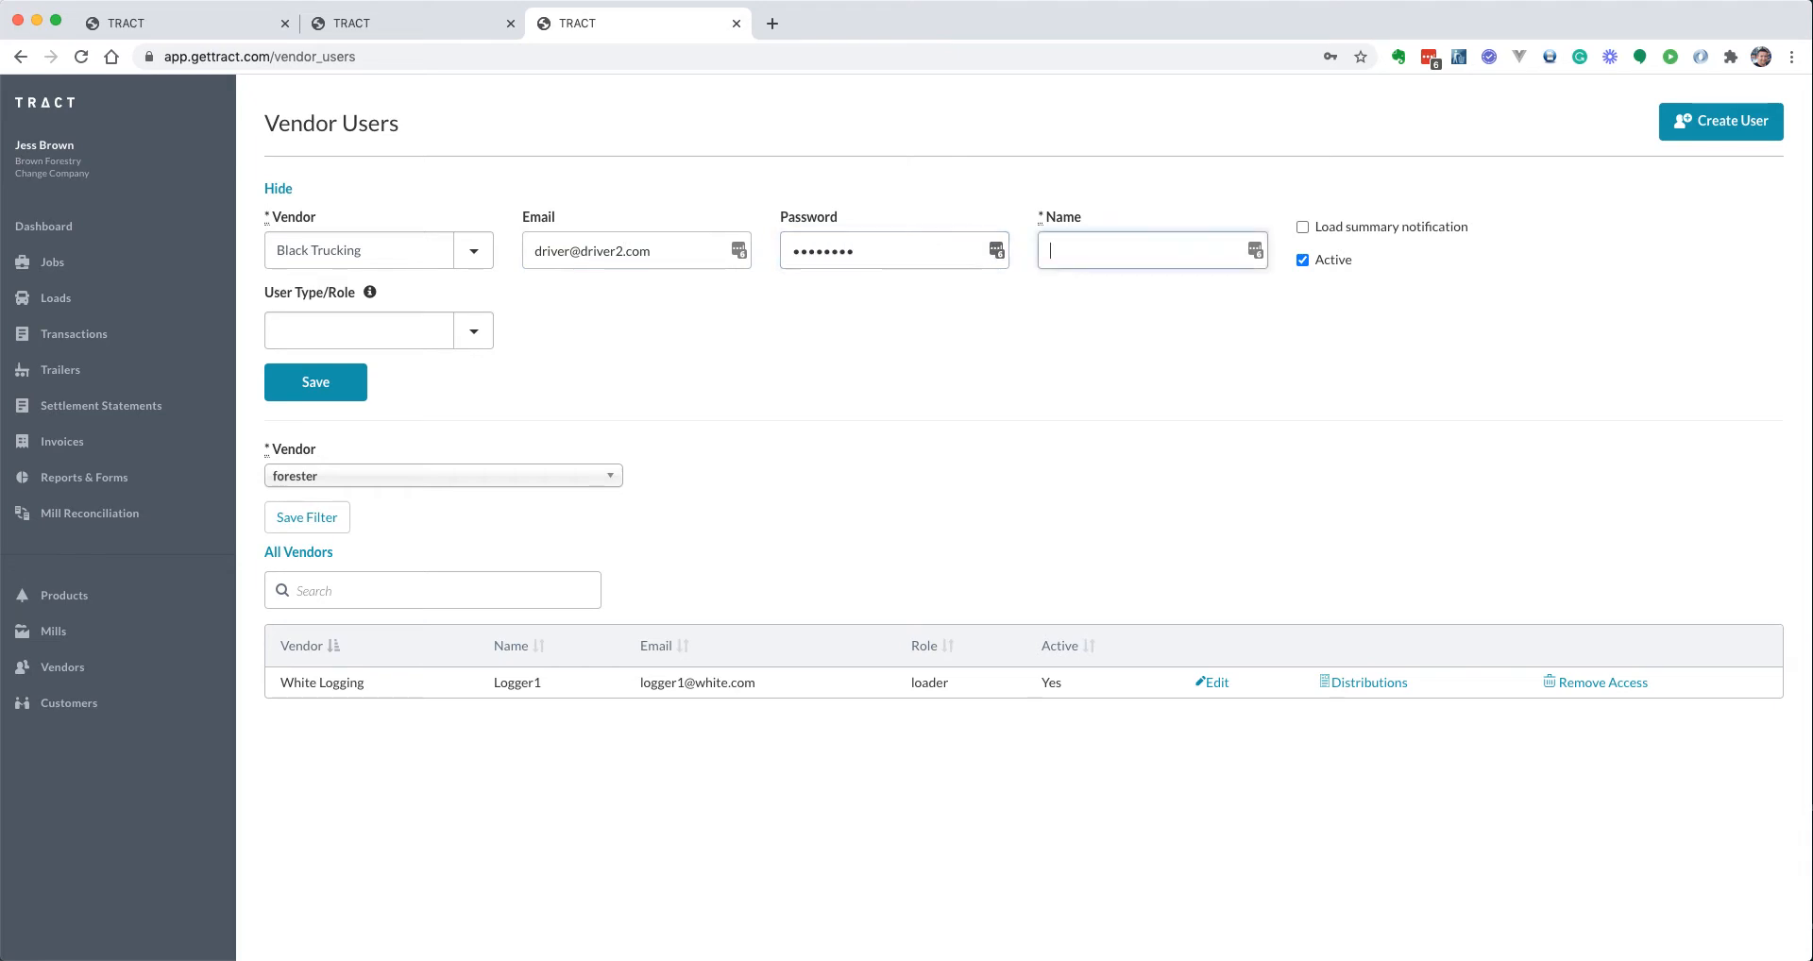
text(Mr Driver)
click(349, 346)
click(332, 376)
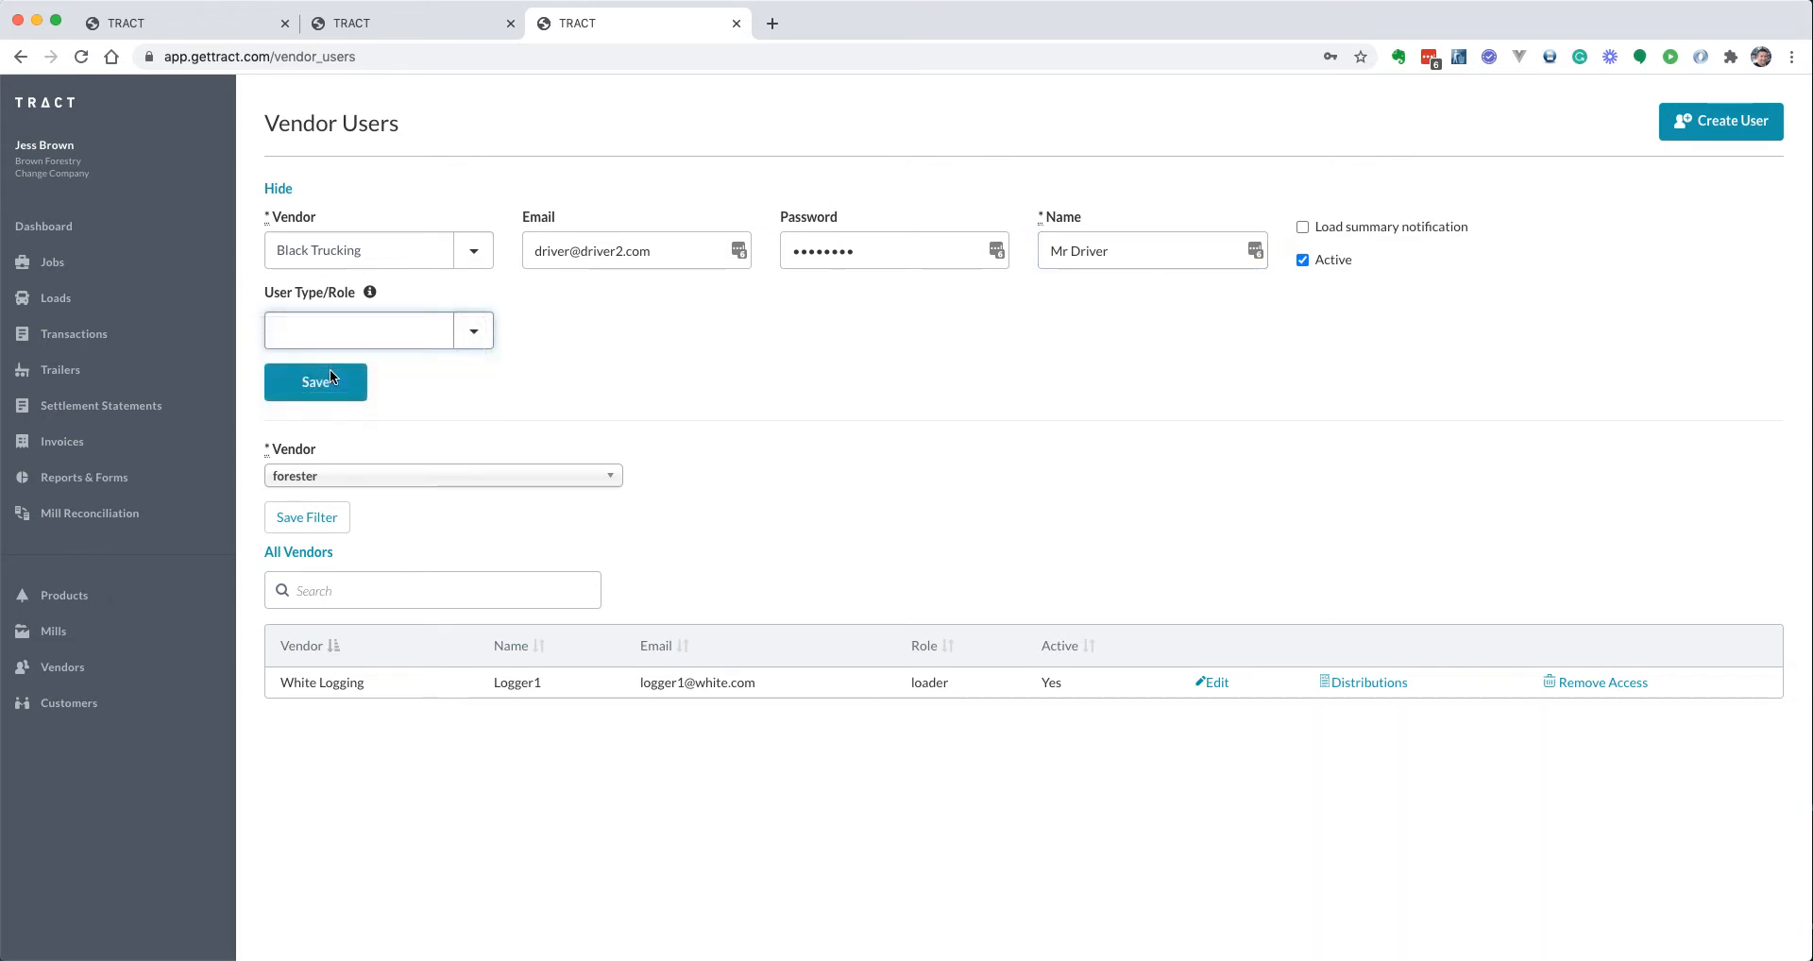
click(315, 381)
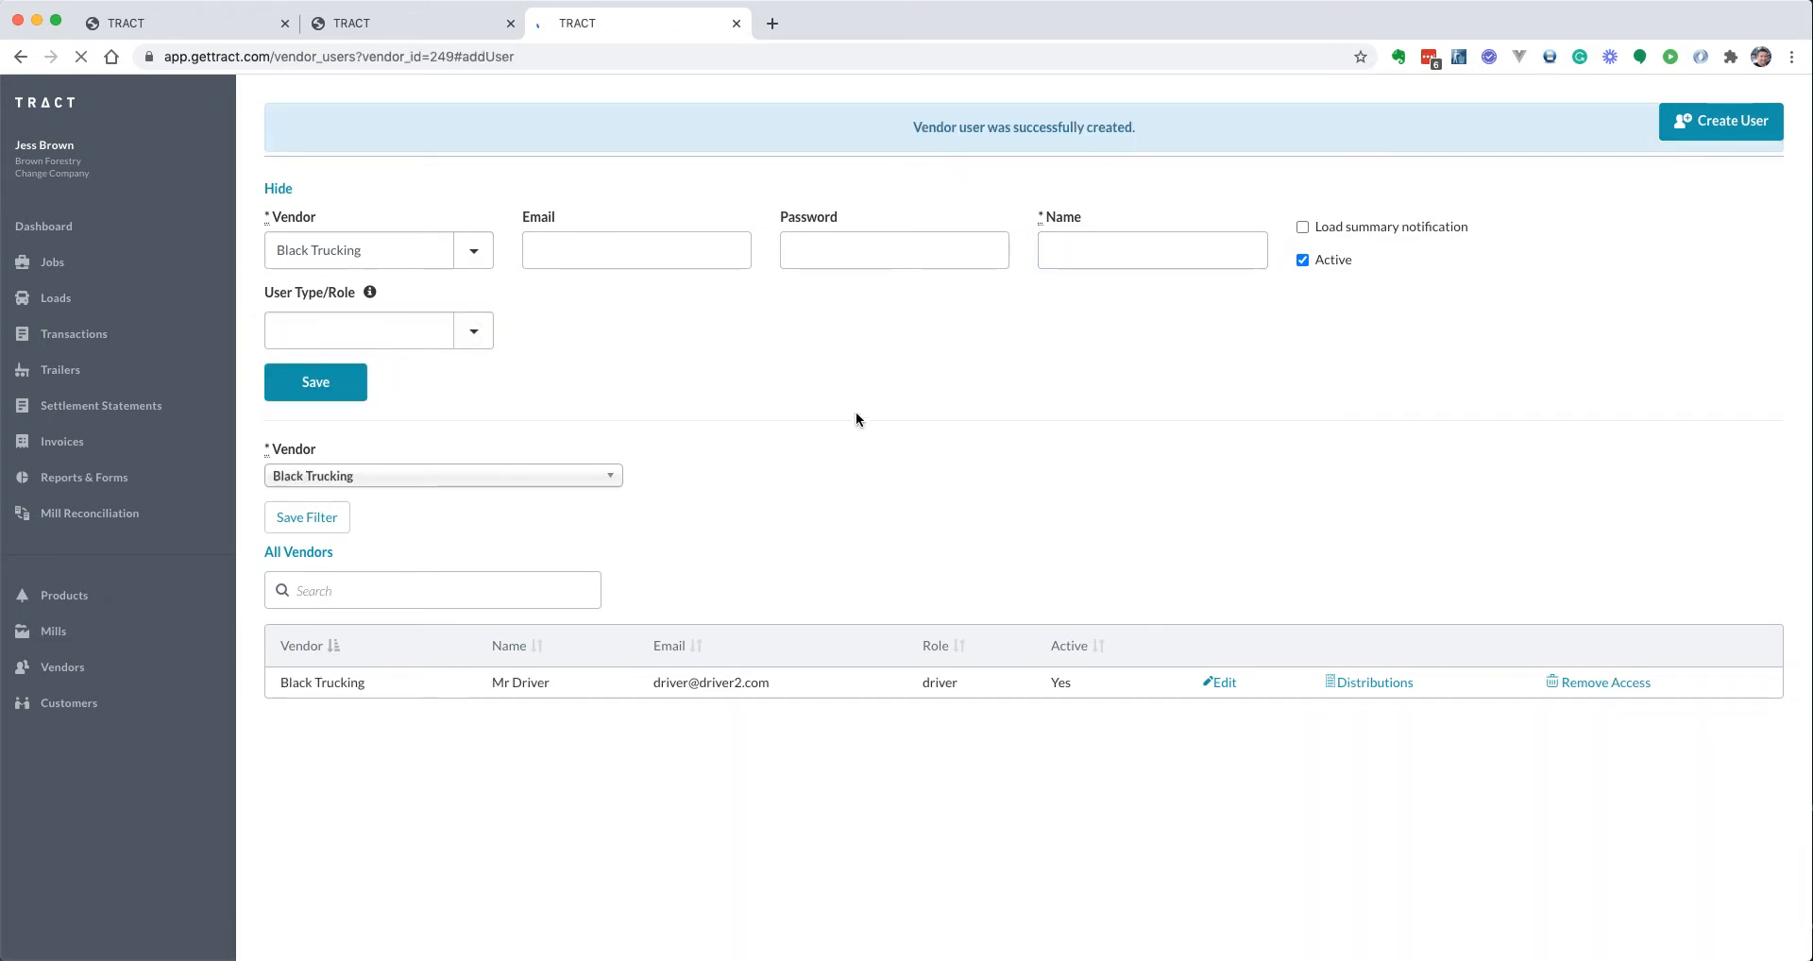
Open the new driver's distributions, glance at the formula help, and select the Percent field
click(1385, 684)
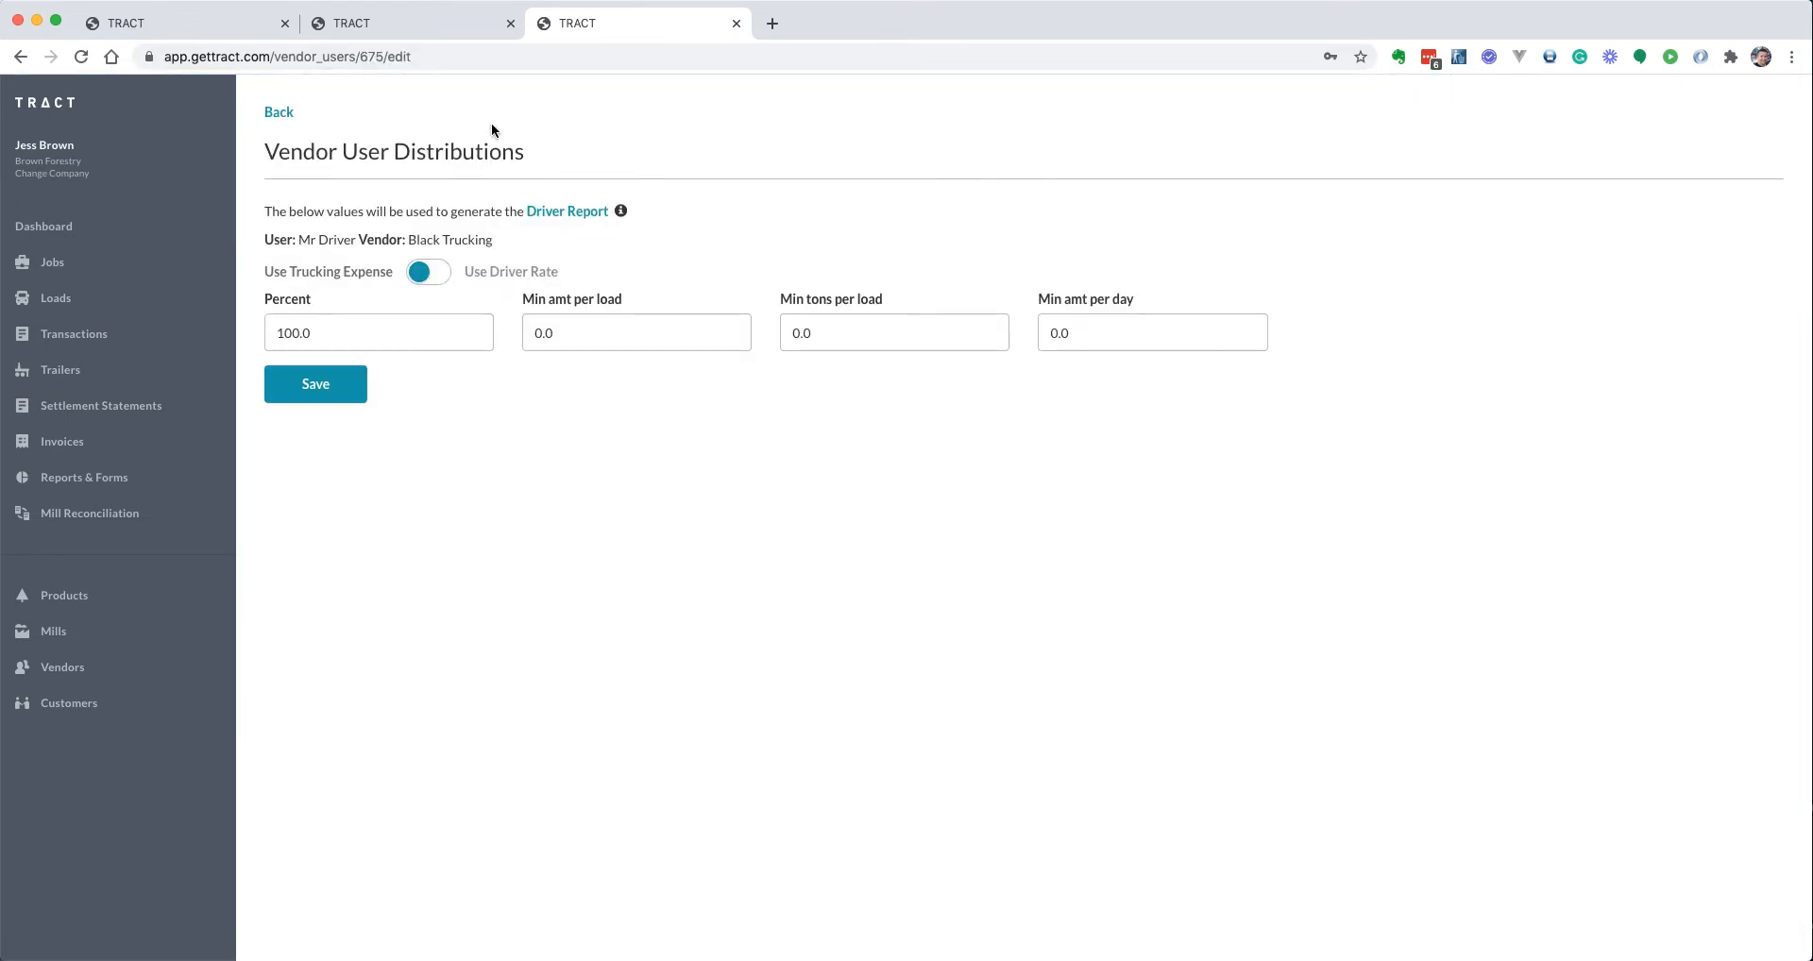
click(621, 213)
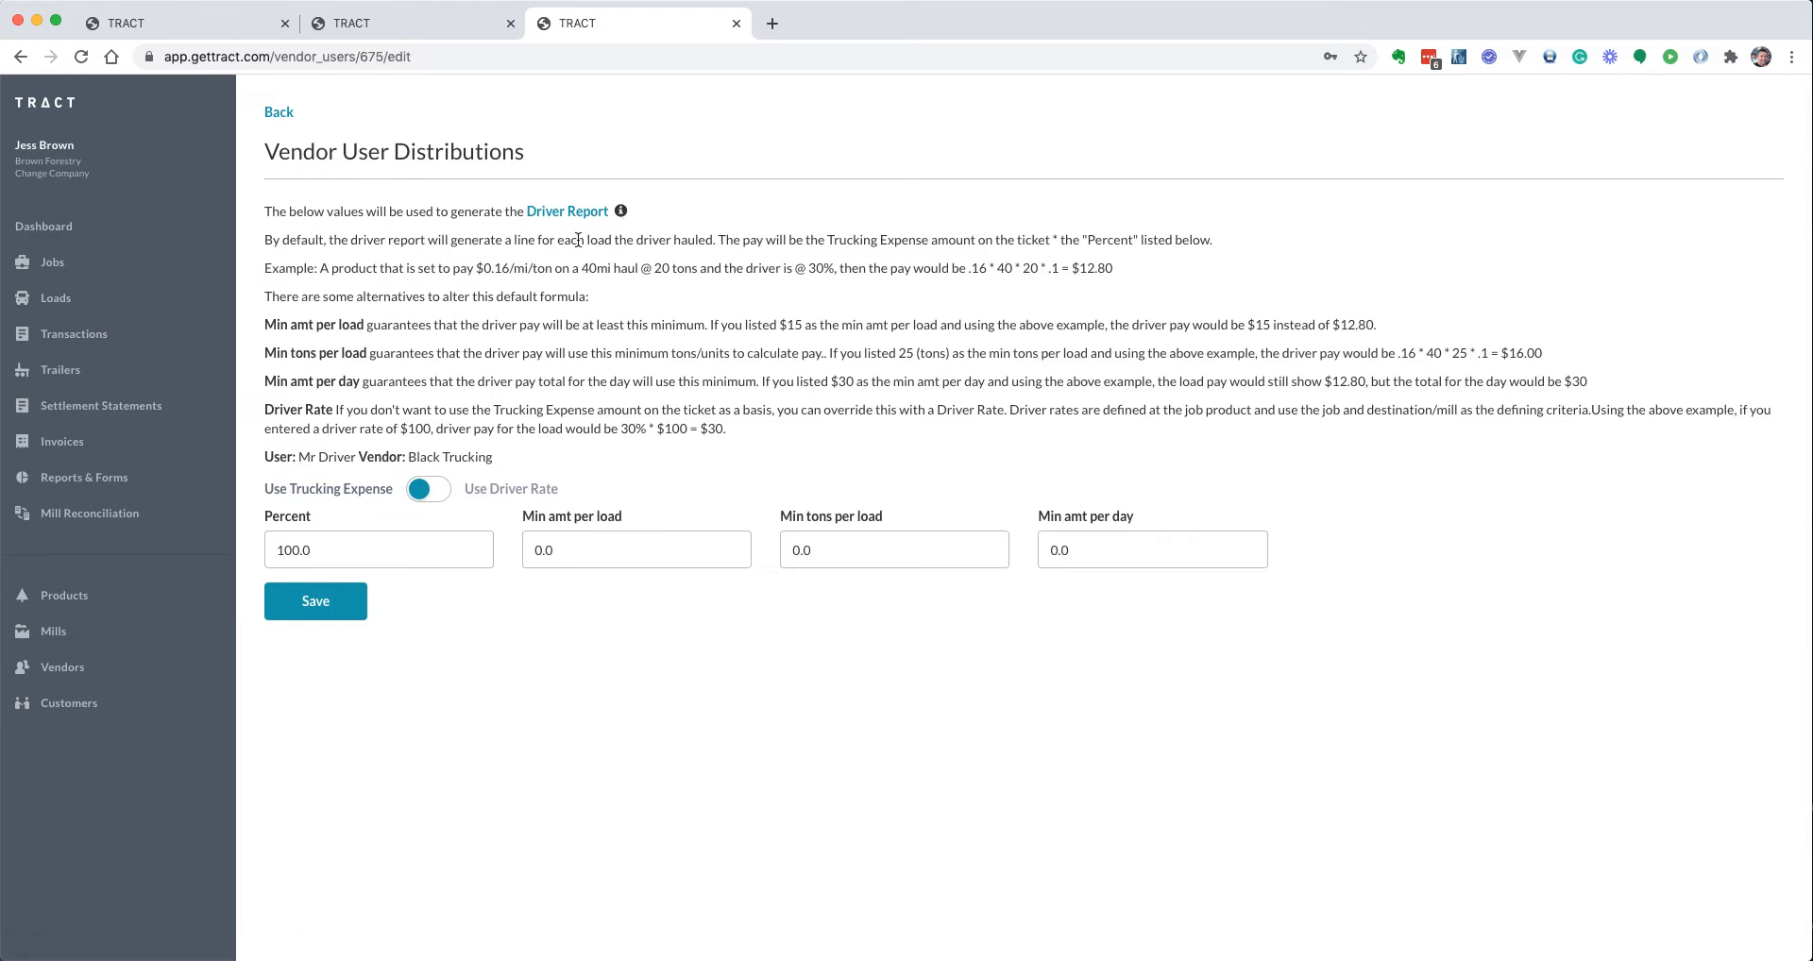
click(627, 212)
click(363, 333)
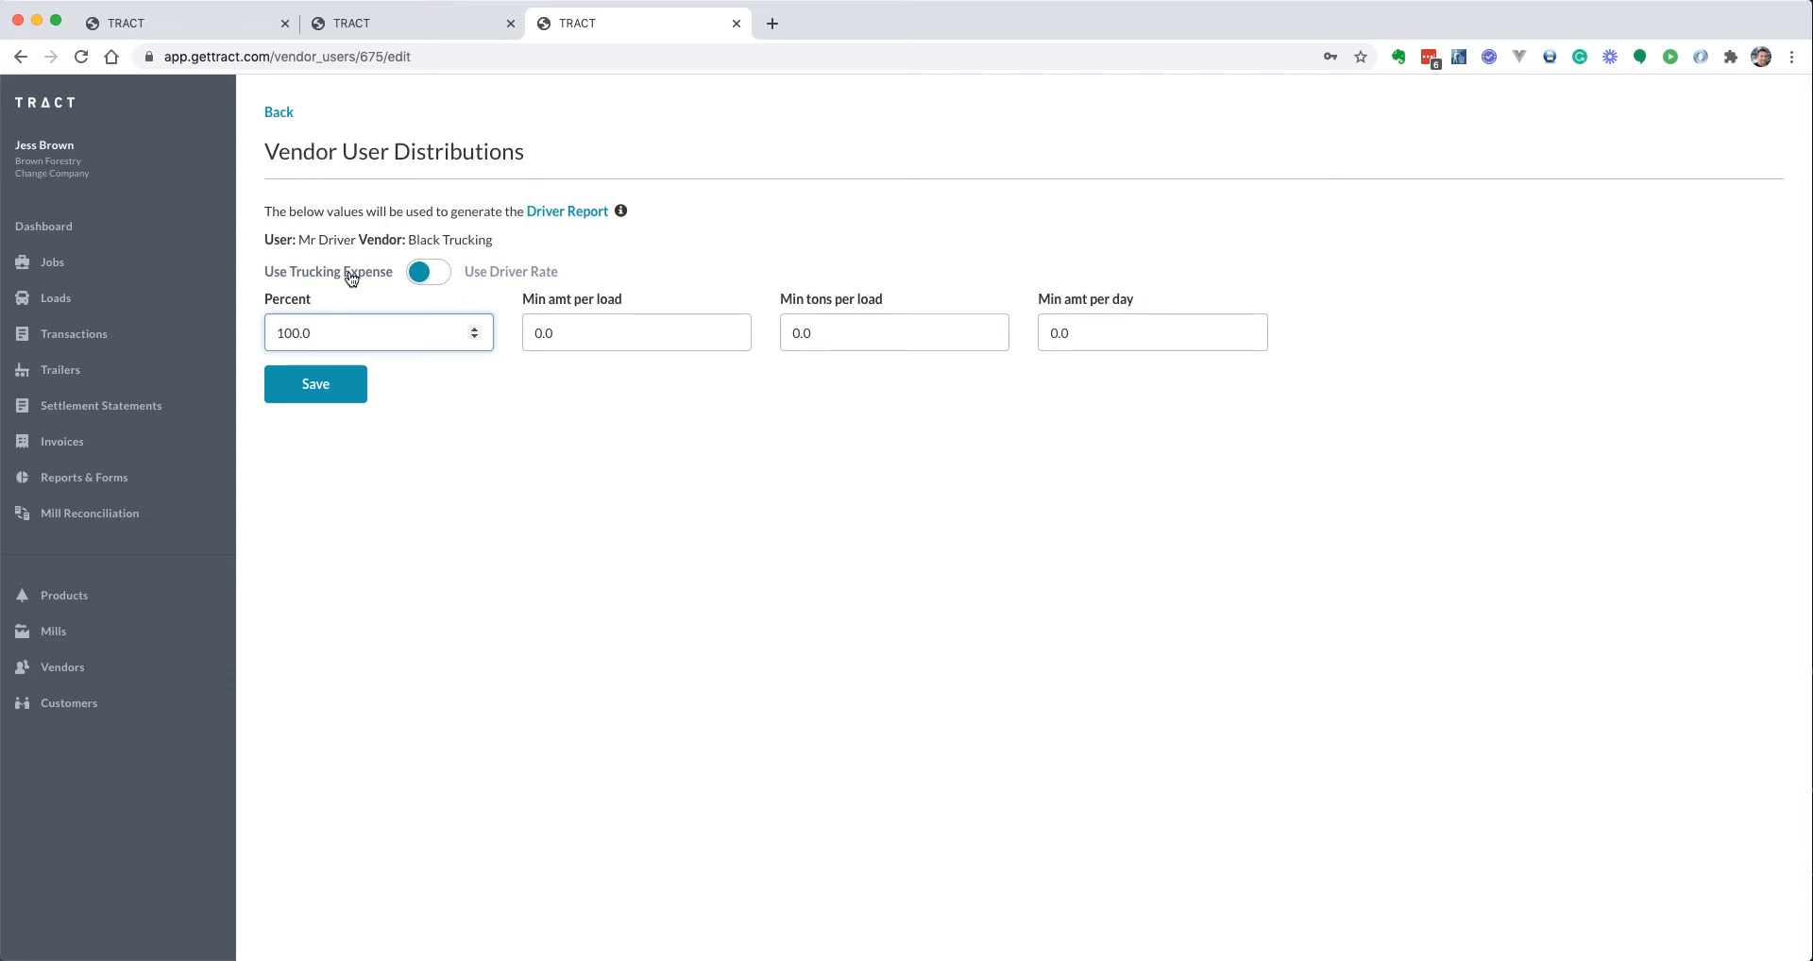
Switch the driver's distribution to Use Driver Rate at 30 percent and save
key(BackSpace)
key(BackSpace)
key(BackSpace)
key(Tab)
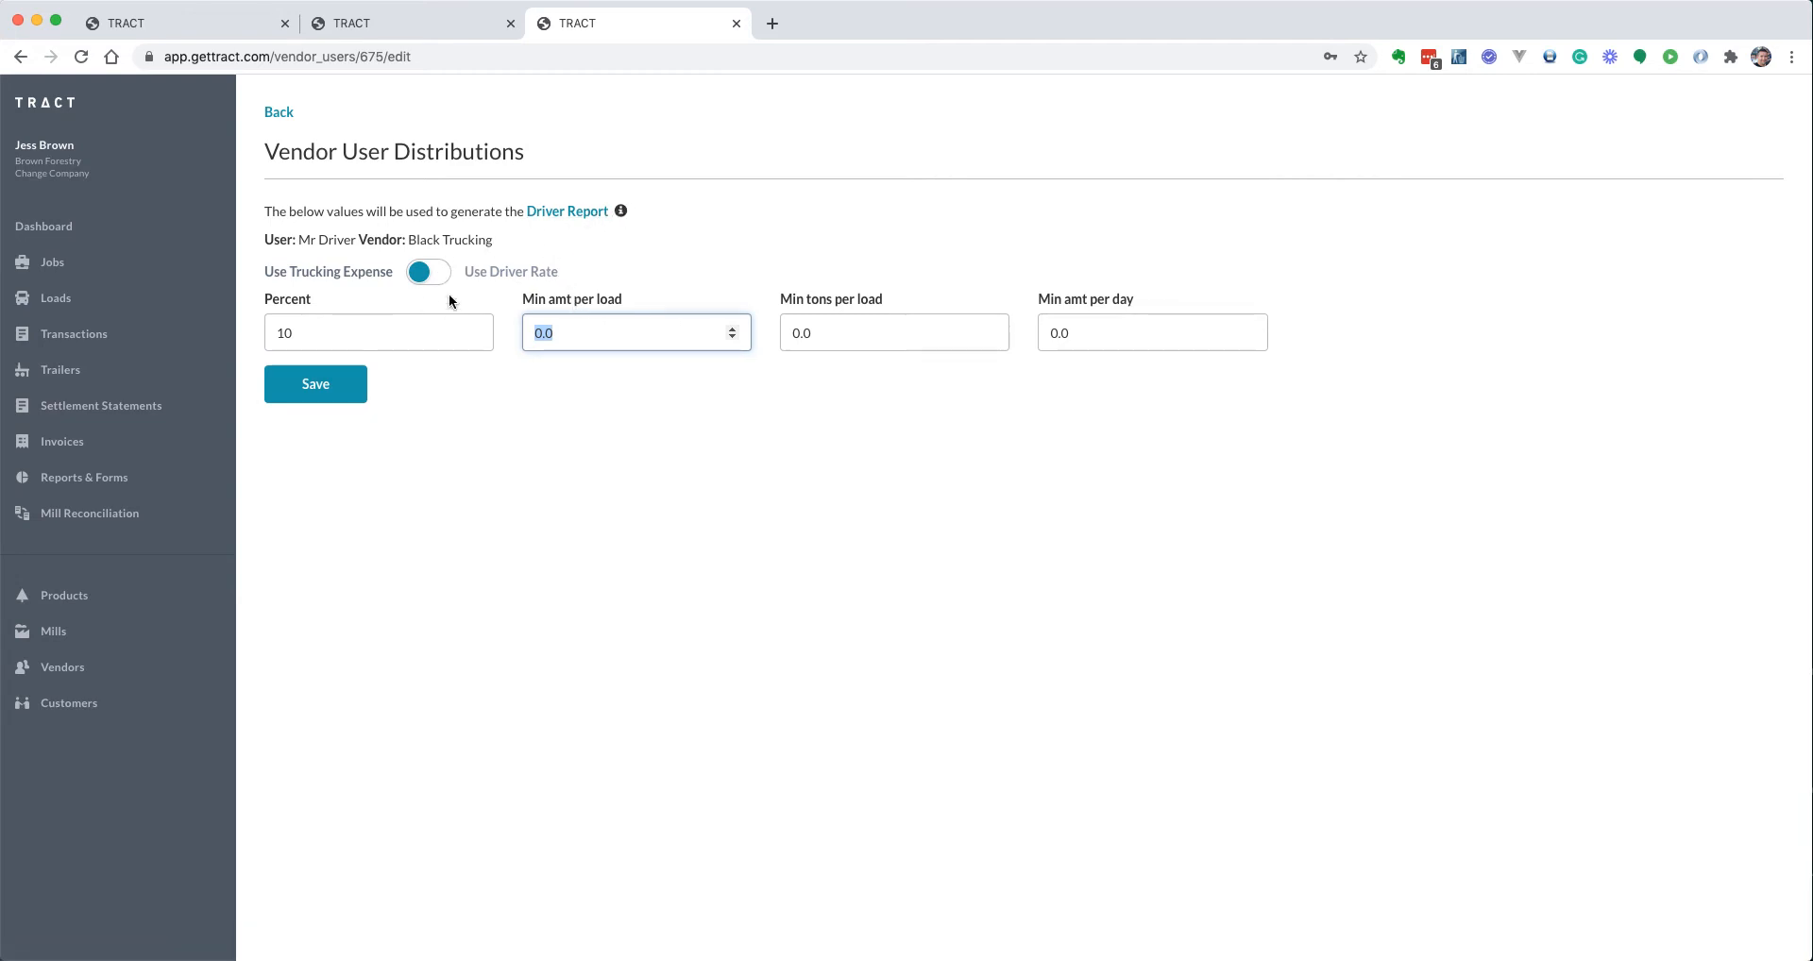
click(506, 275)
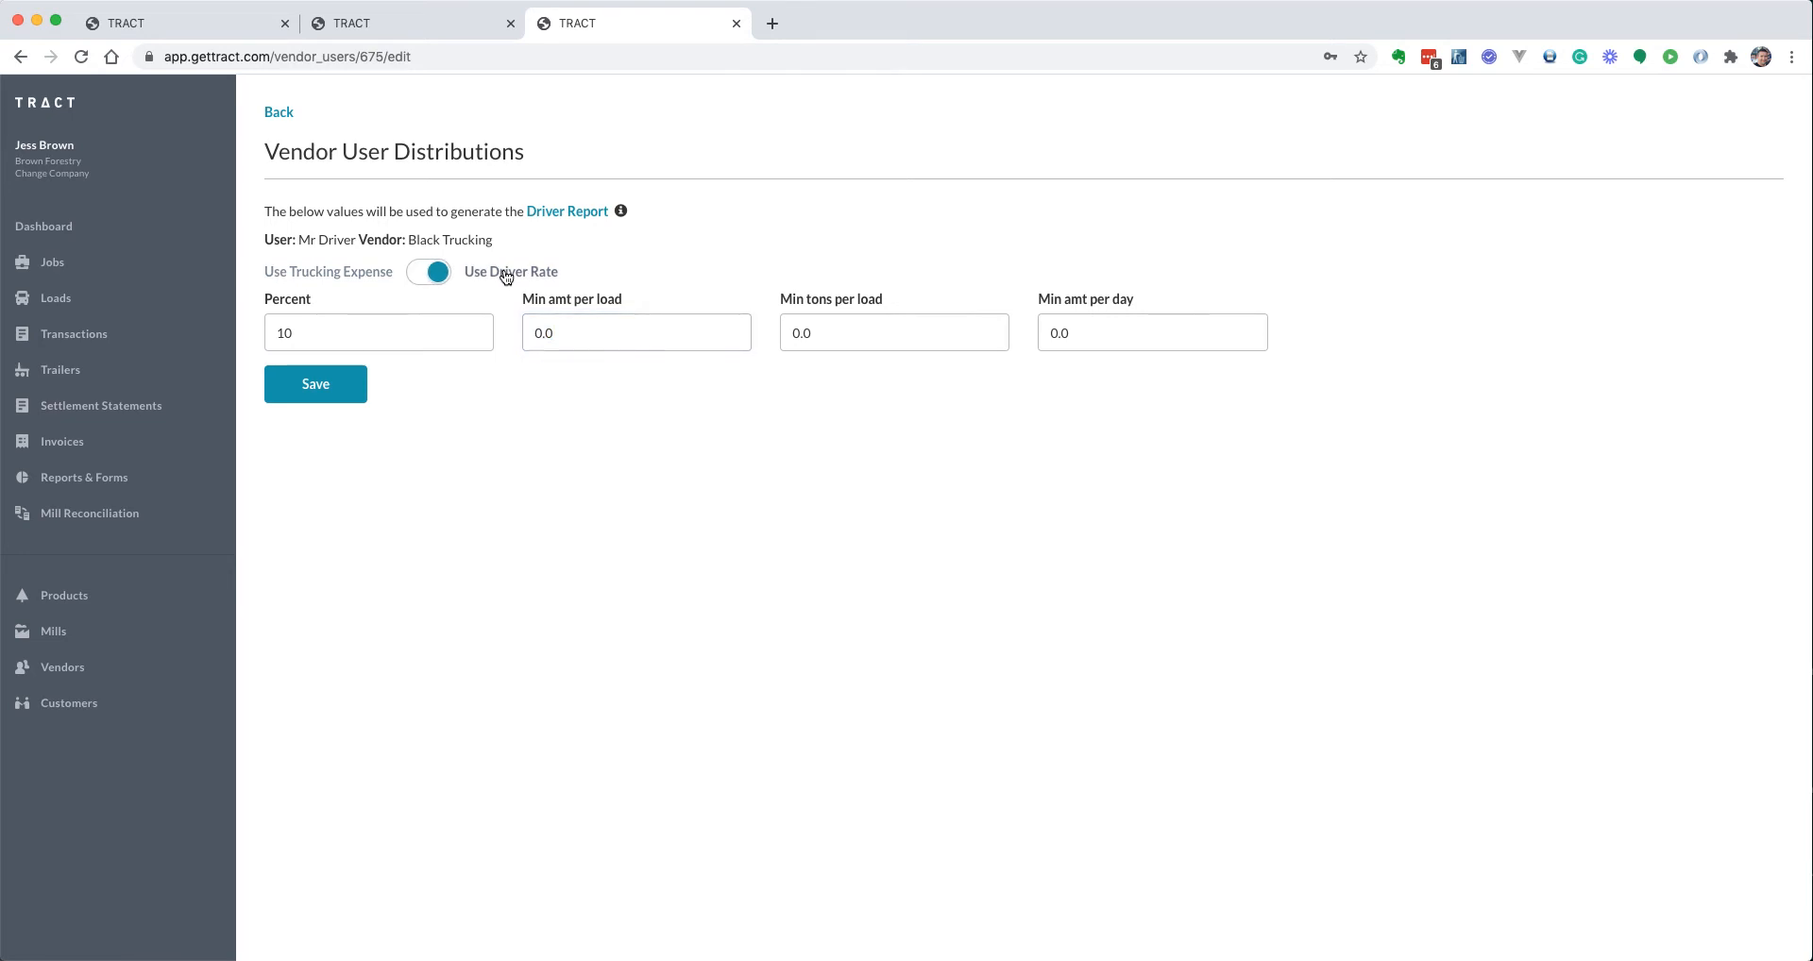
click(381, 326)
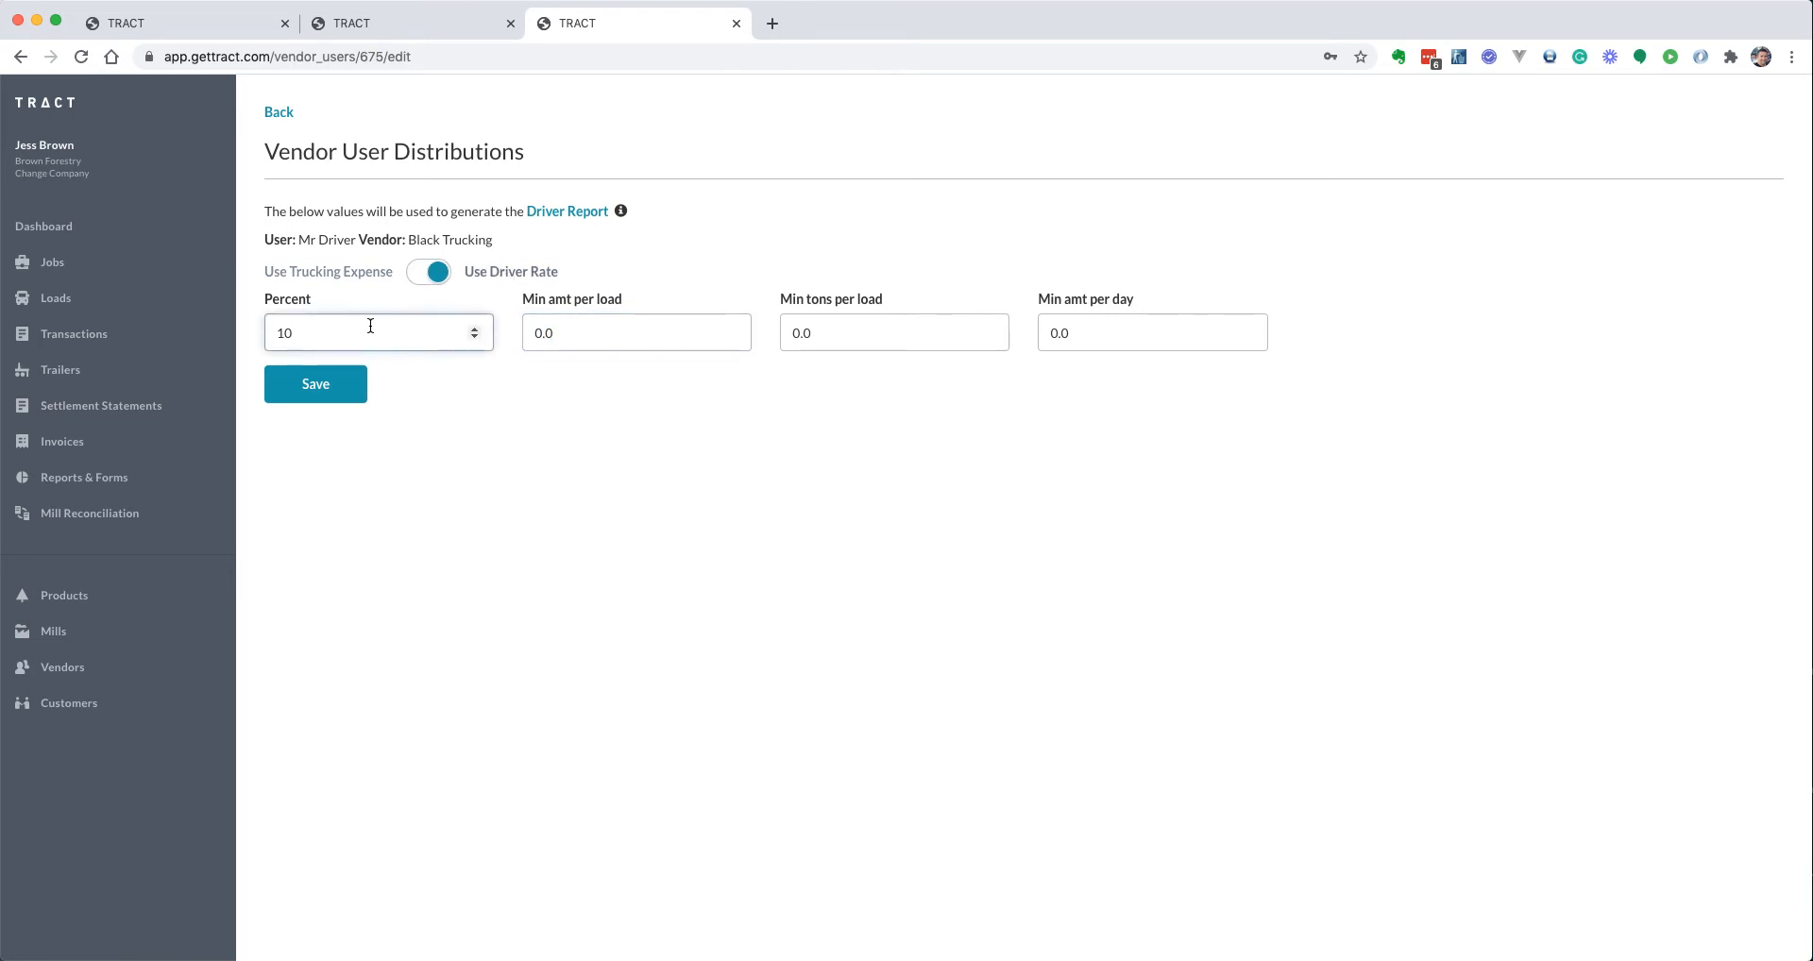
text(30)
key(Return)
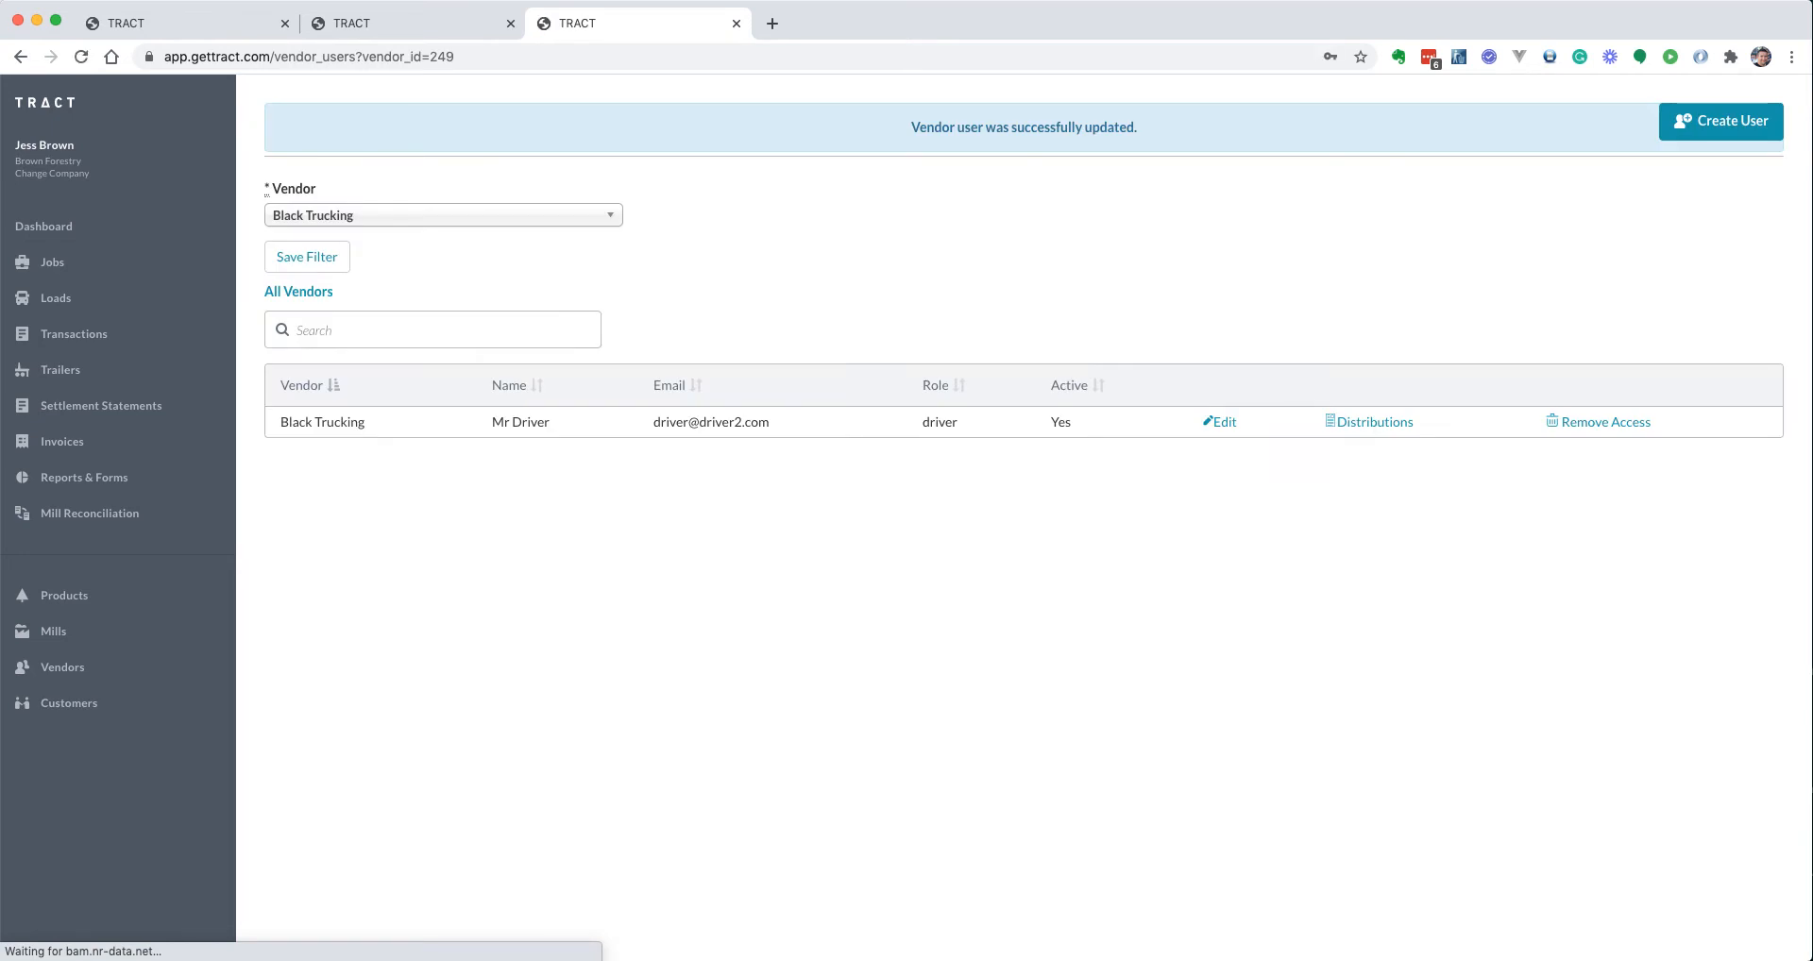
Open job AAA's Products and view its Driver Rates: $332.00 Queen City, $400.00 Swainsboro
click(58, 264)
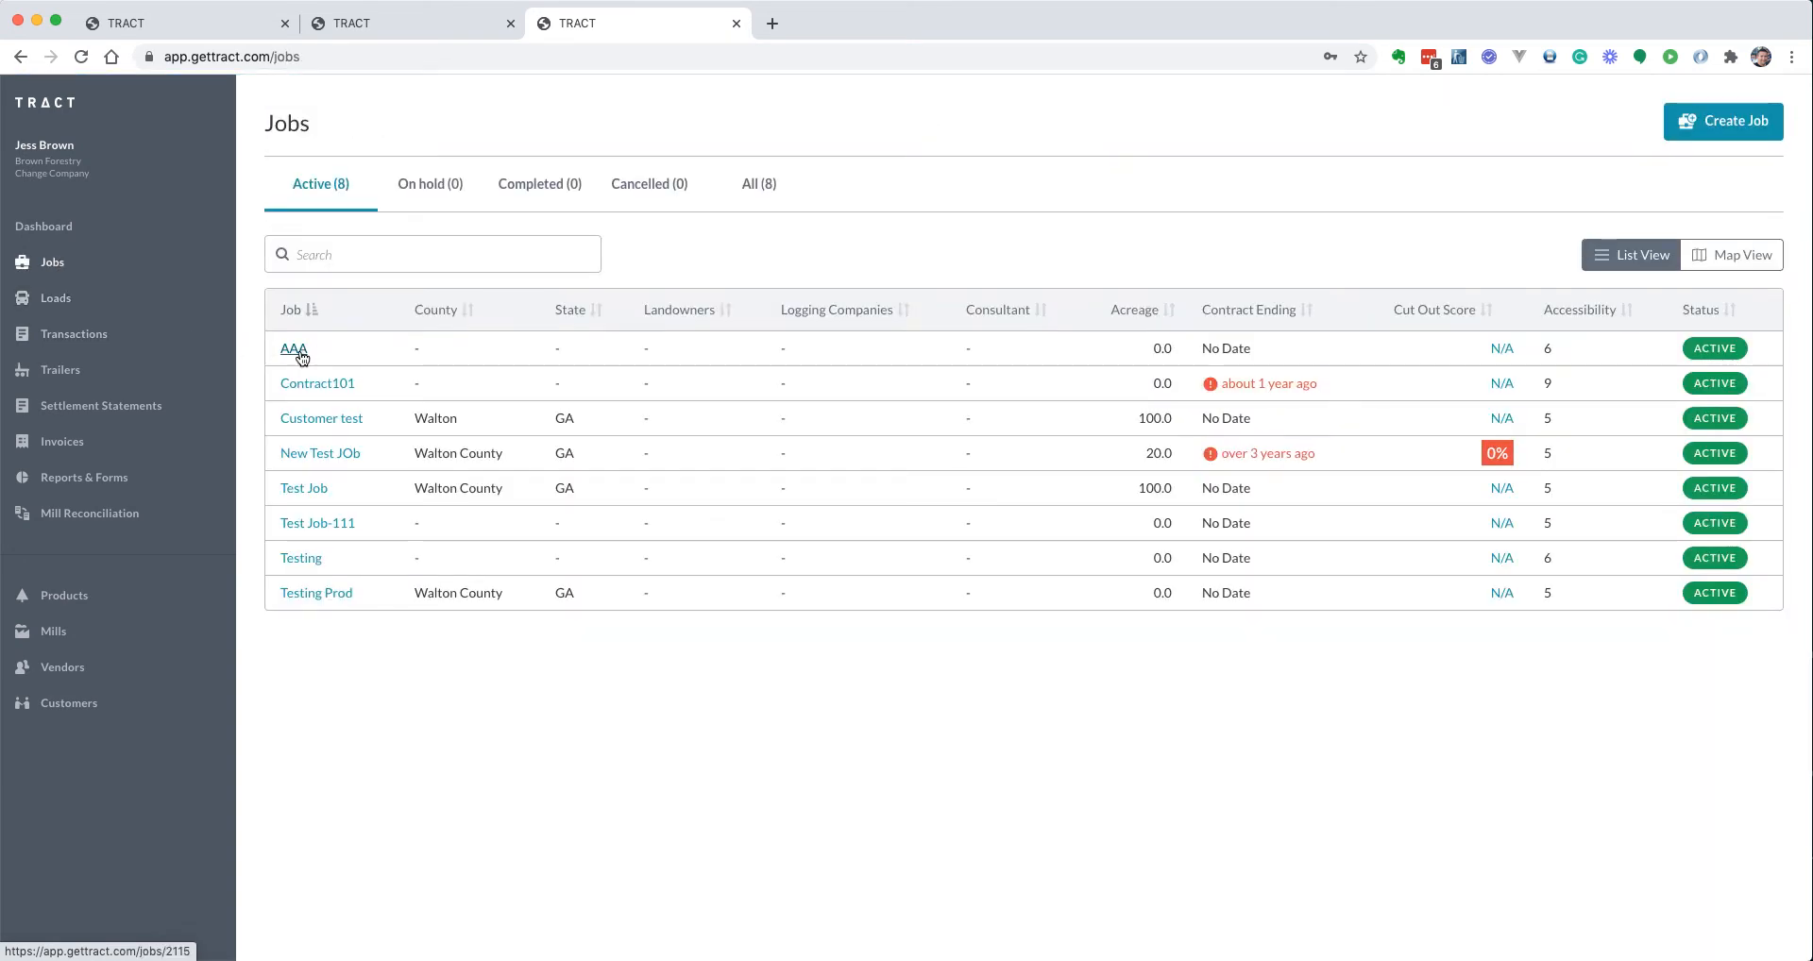
click(295, 351)
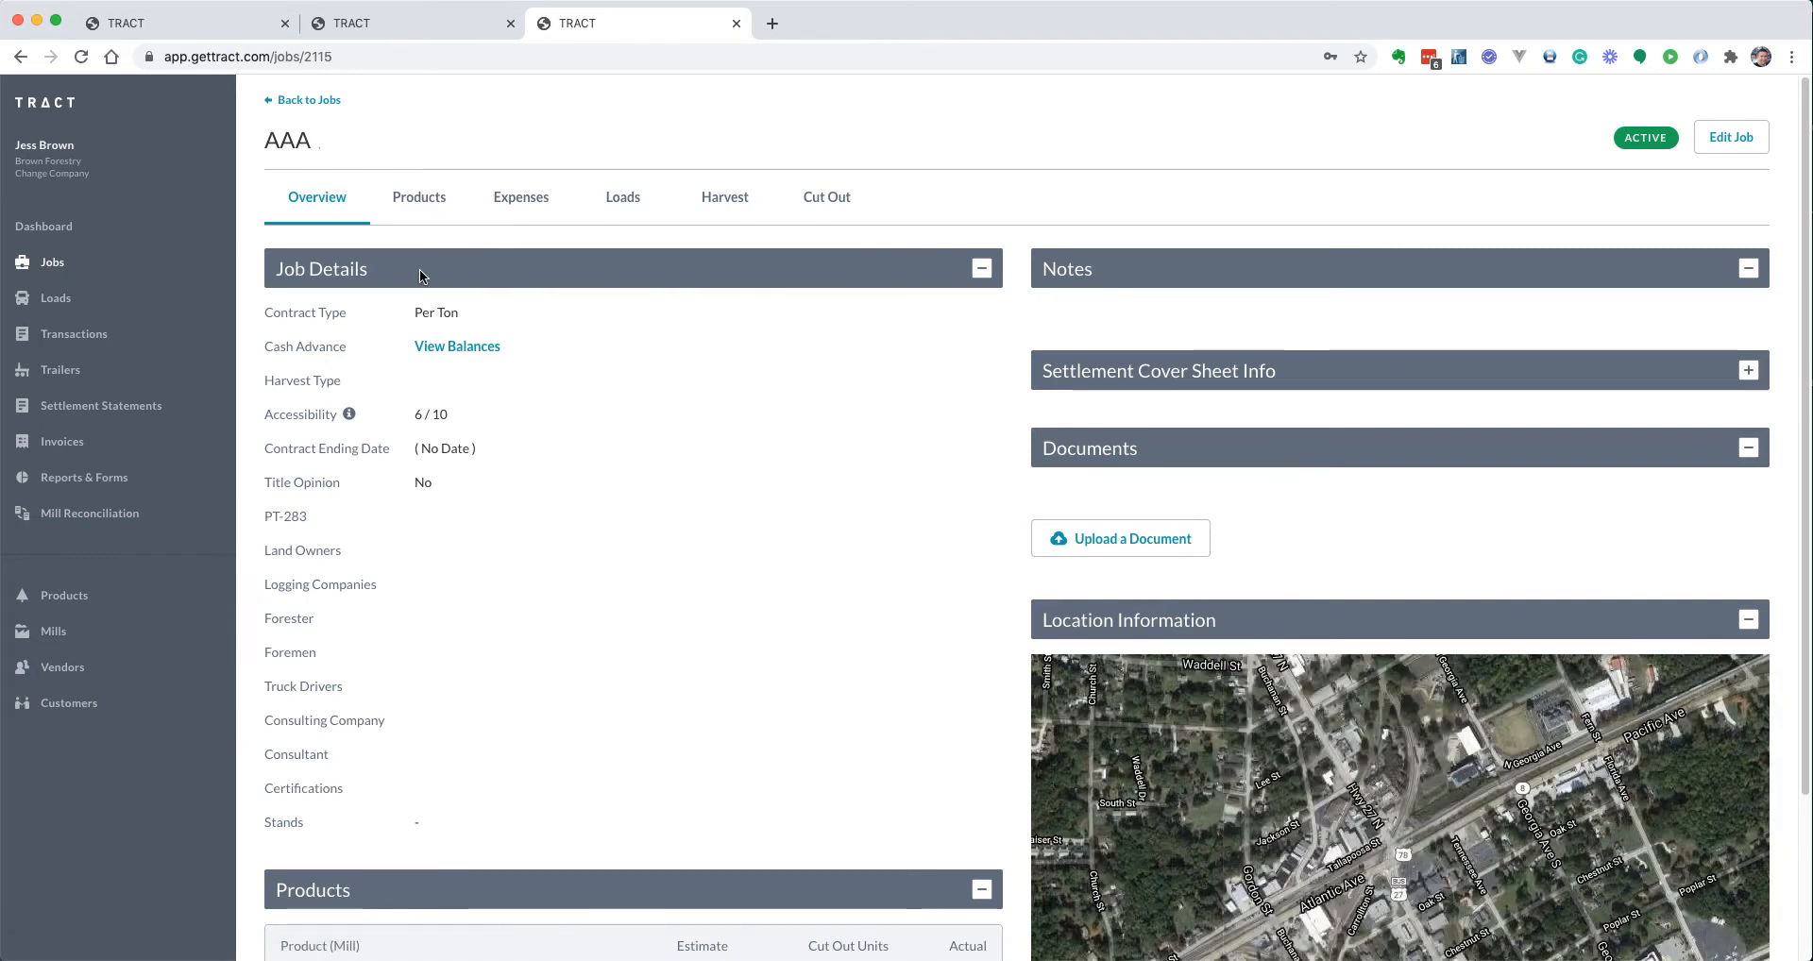
click(408, 208)
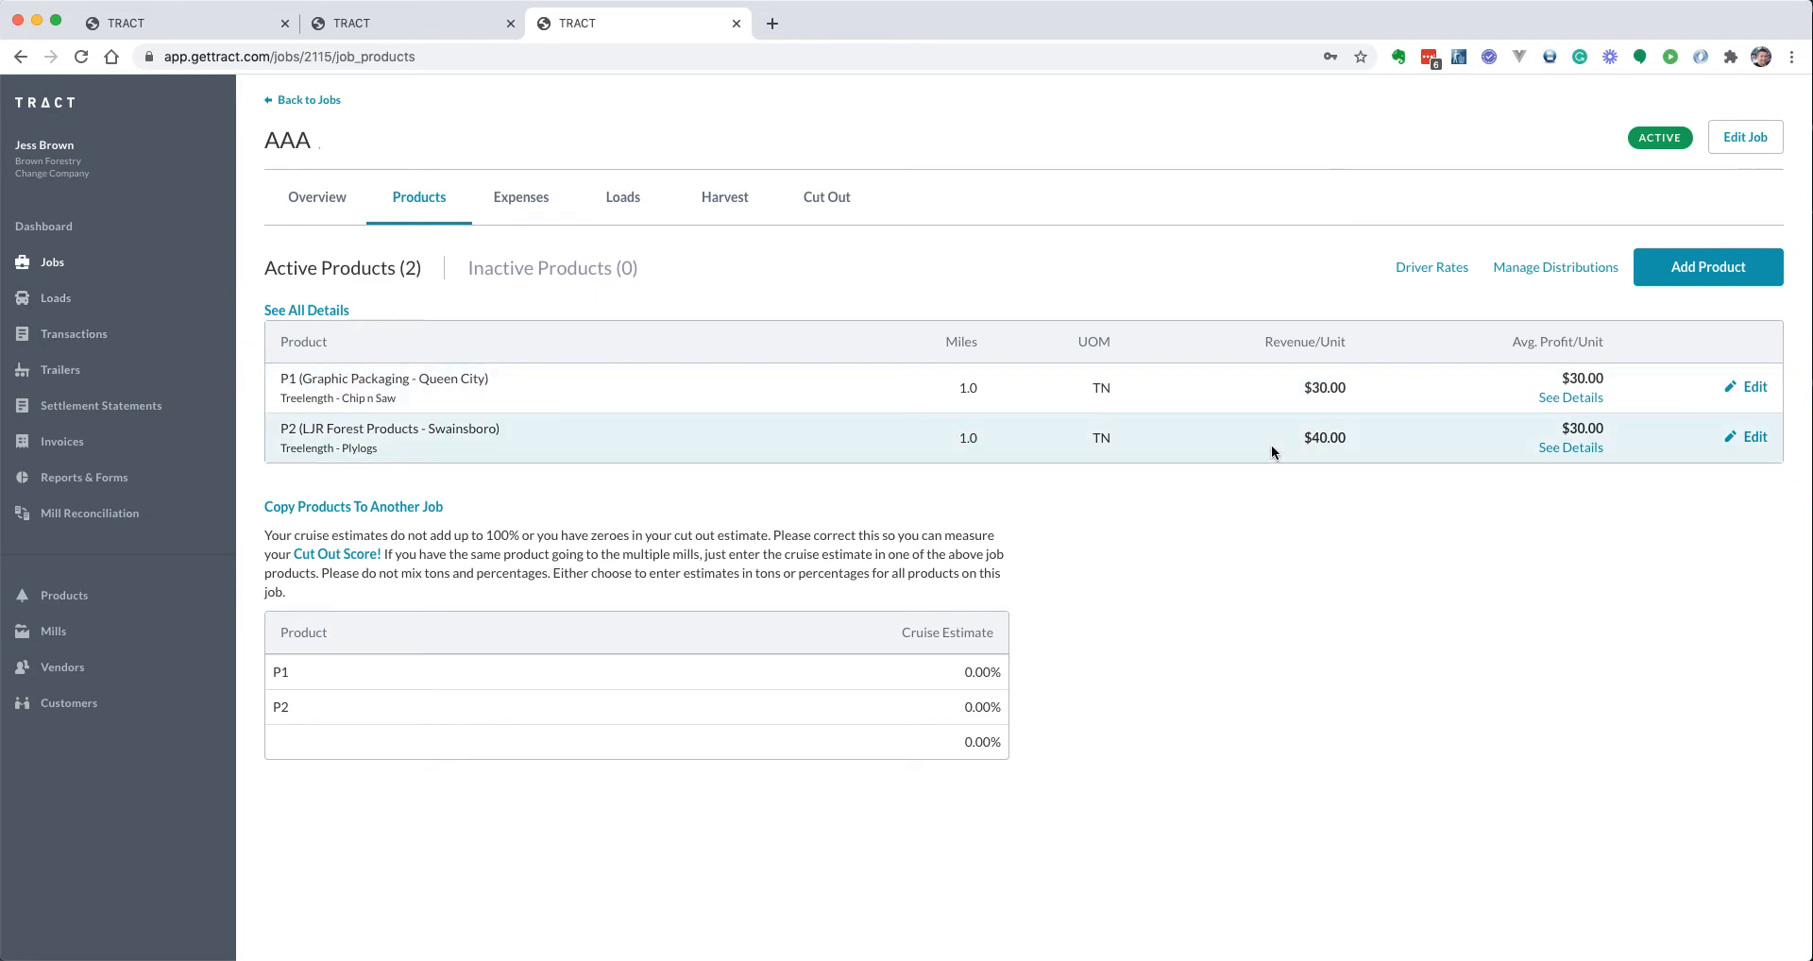
click(1424, 273)
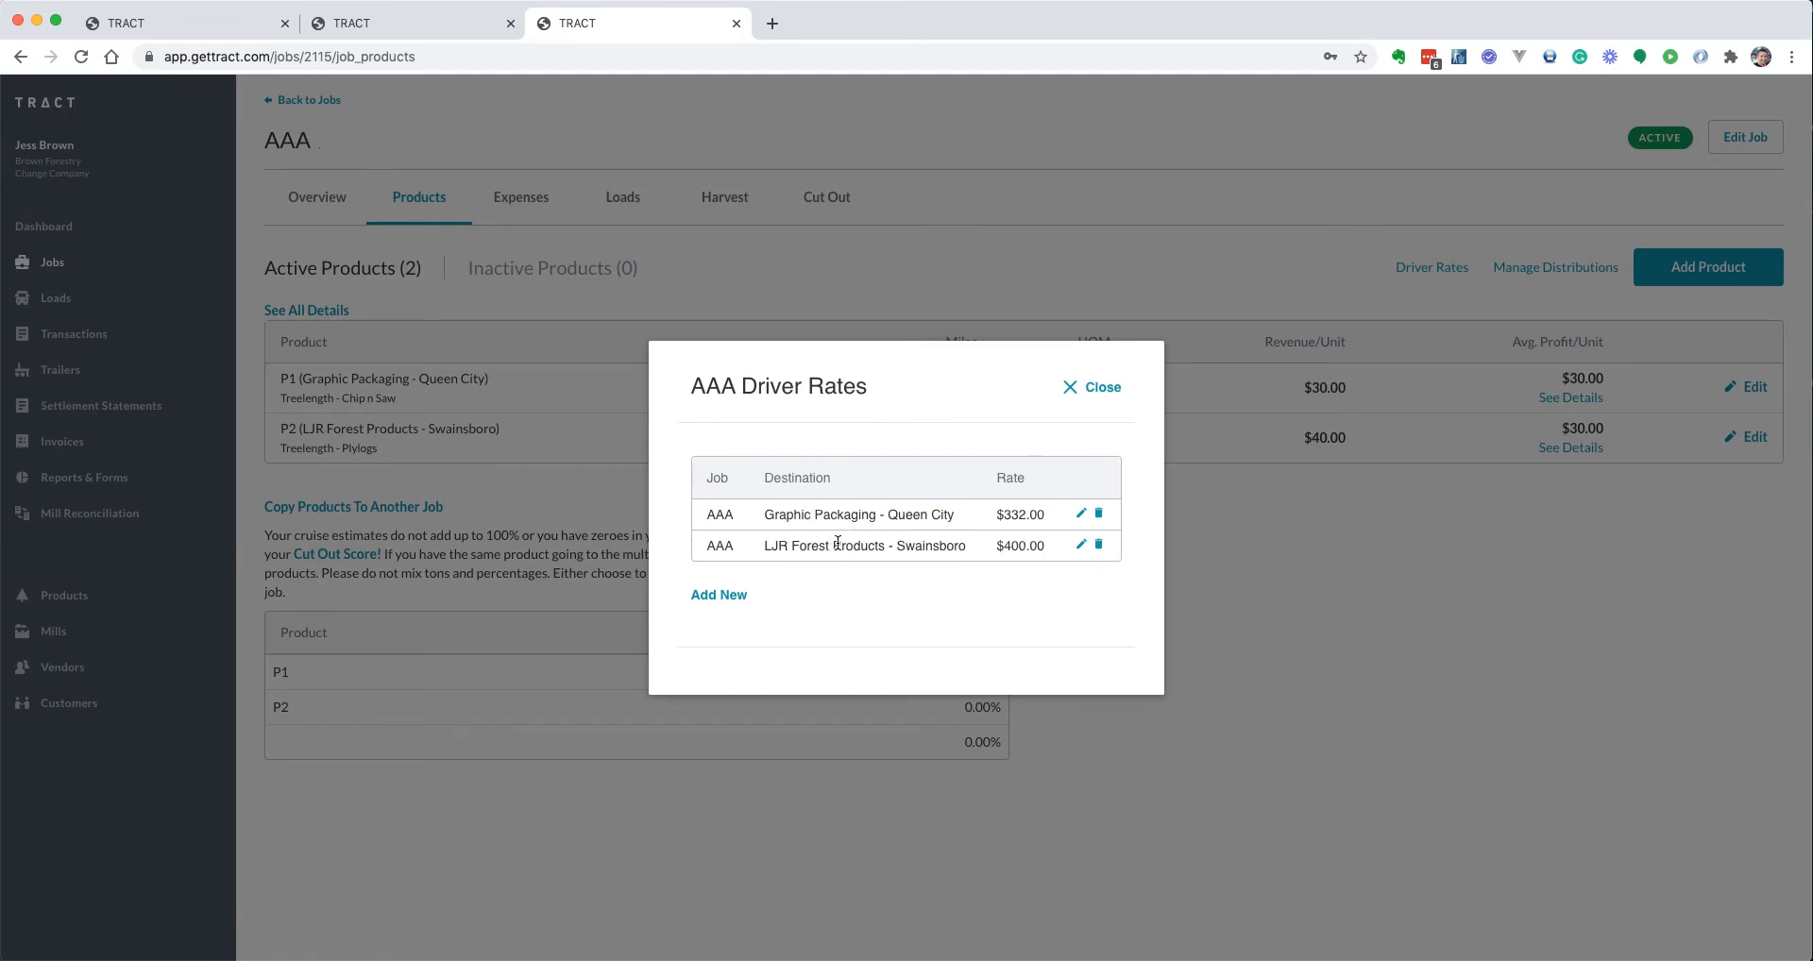
Delete both existing driver rates, Graphic Packaging and LJR Forest Products
click(1098, 515)
click(1090, 160)
click(1098, 530)
click(1081, 160)
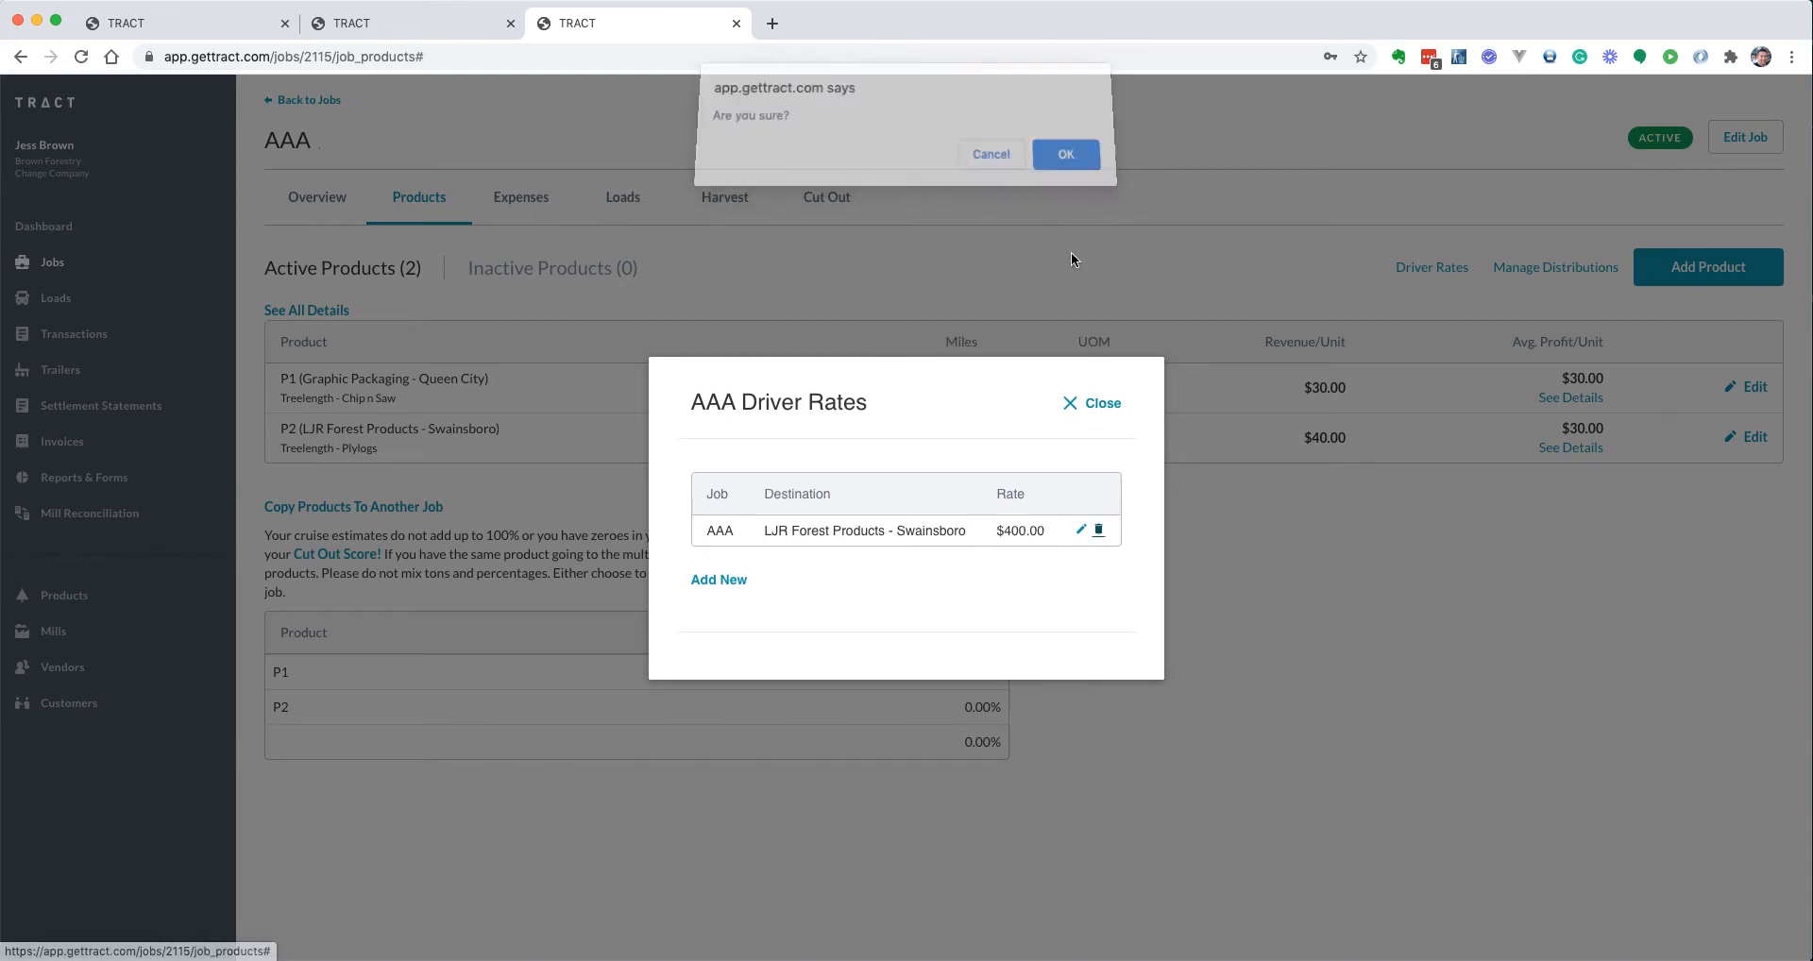
Add a $300 driver rate for LJR Forest Products - Swainsboro
click(829, 548)
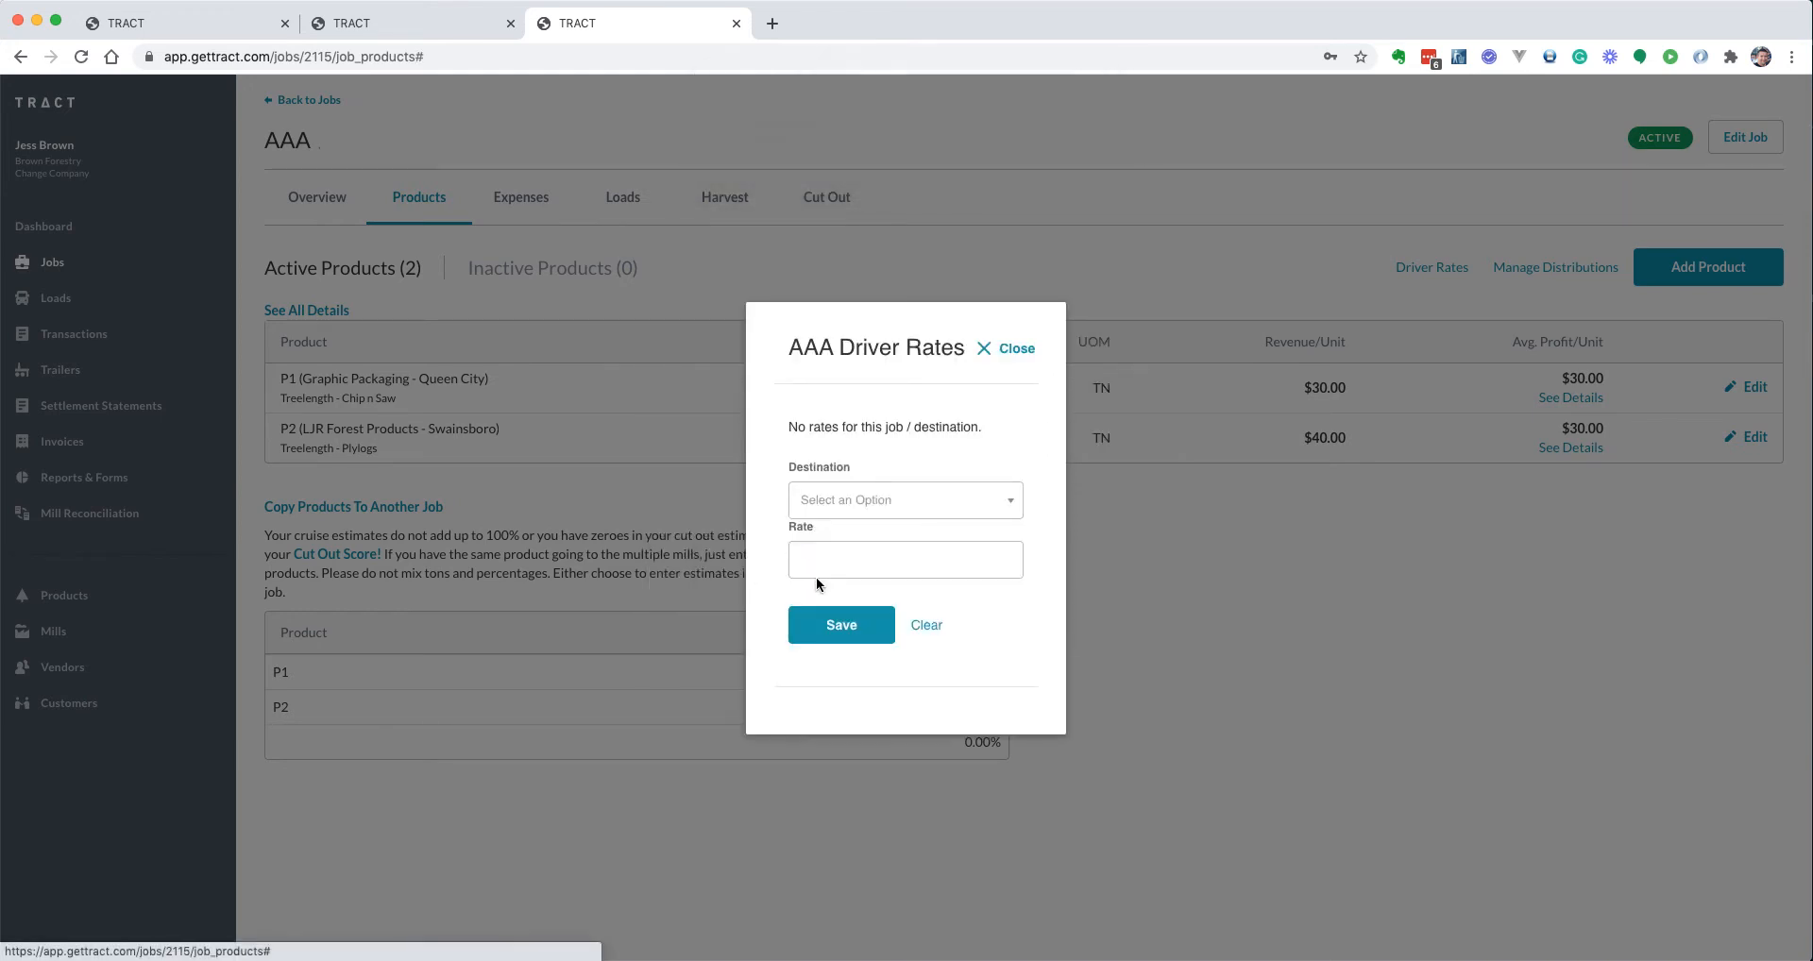
click(840, 501)
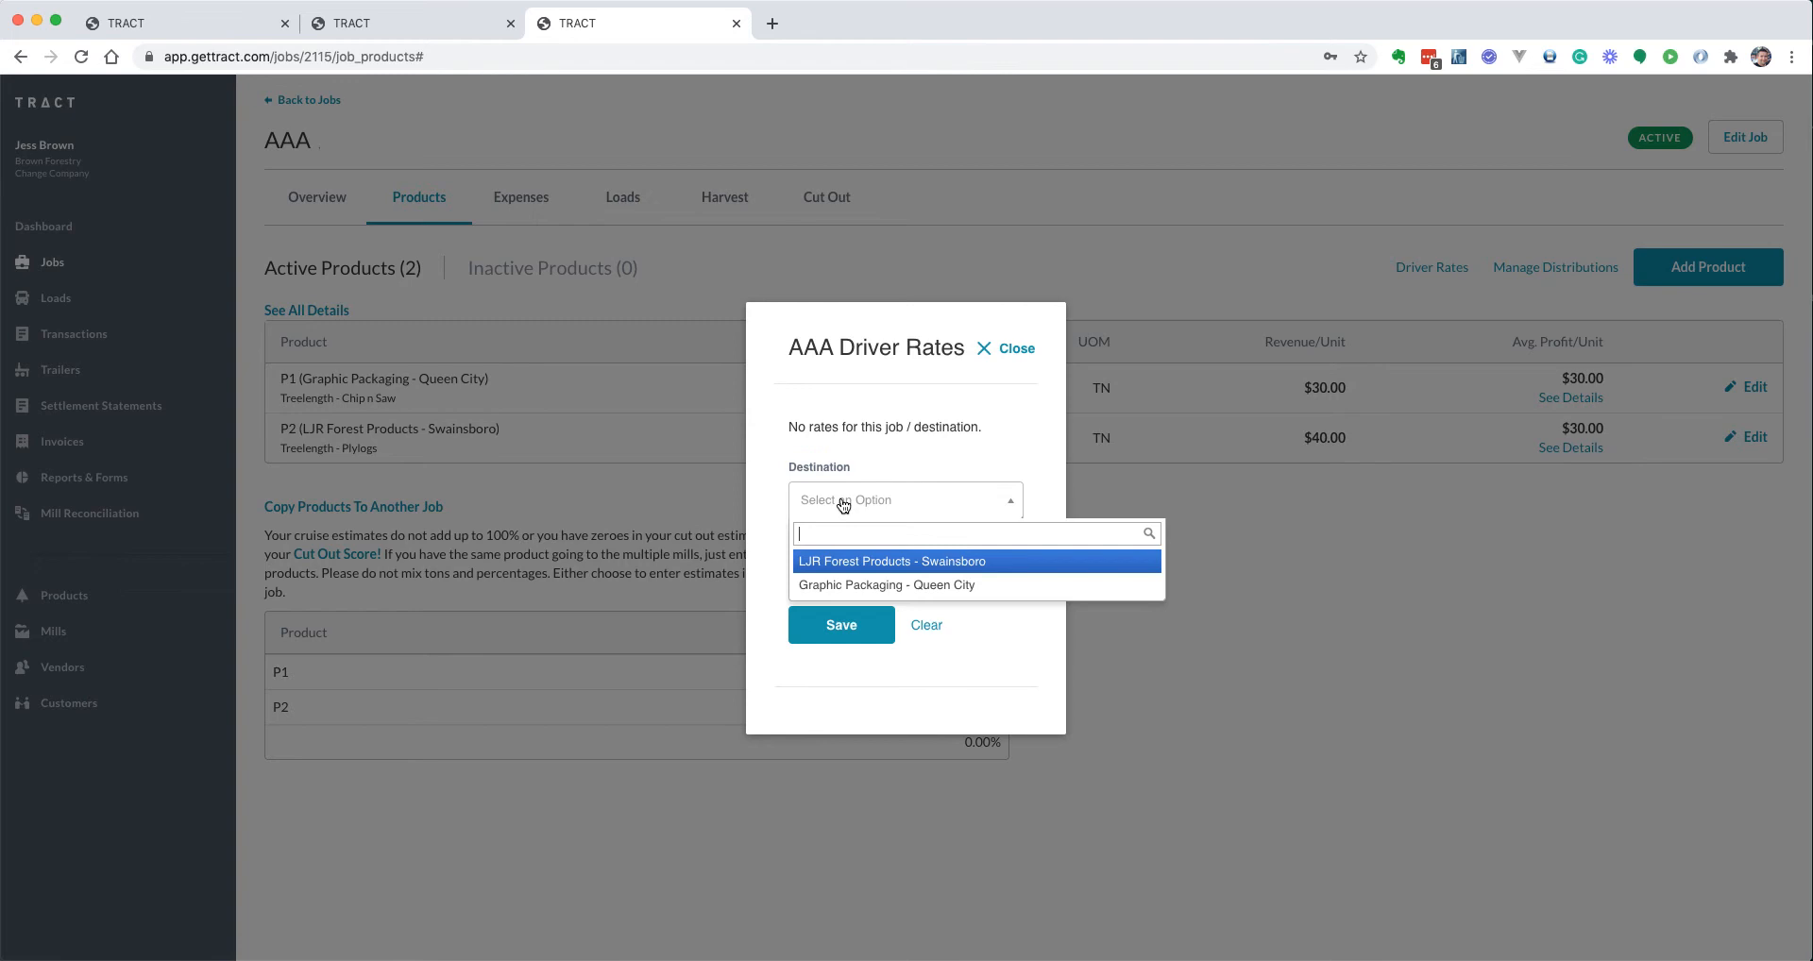
click(839, 567)
text(300)
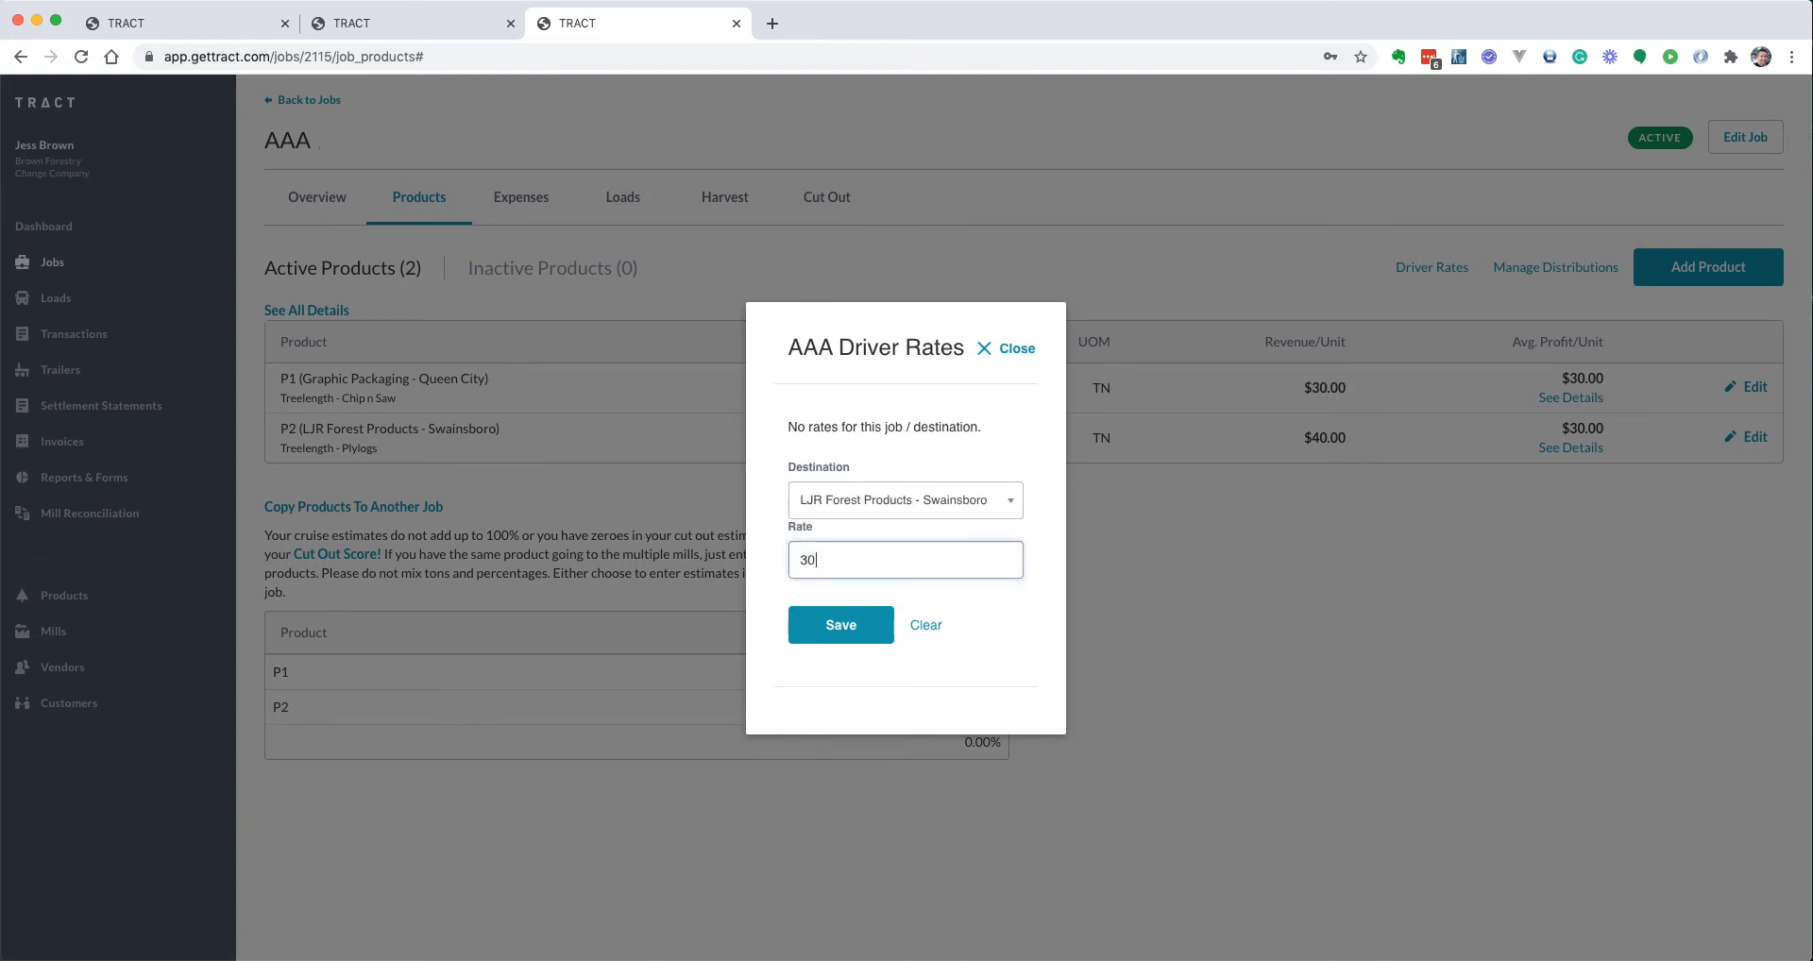
key(Return)
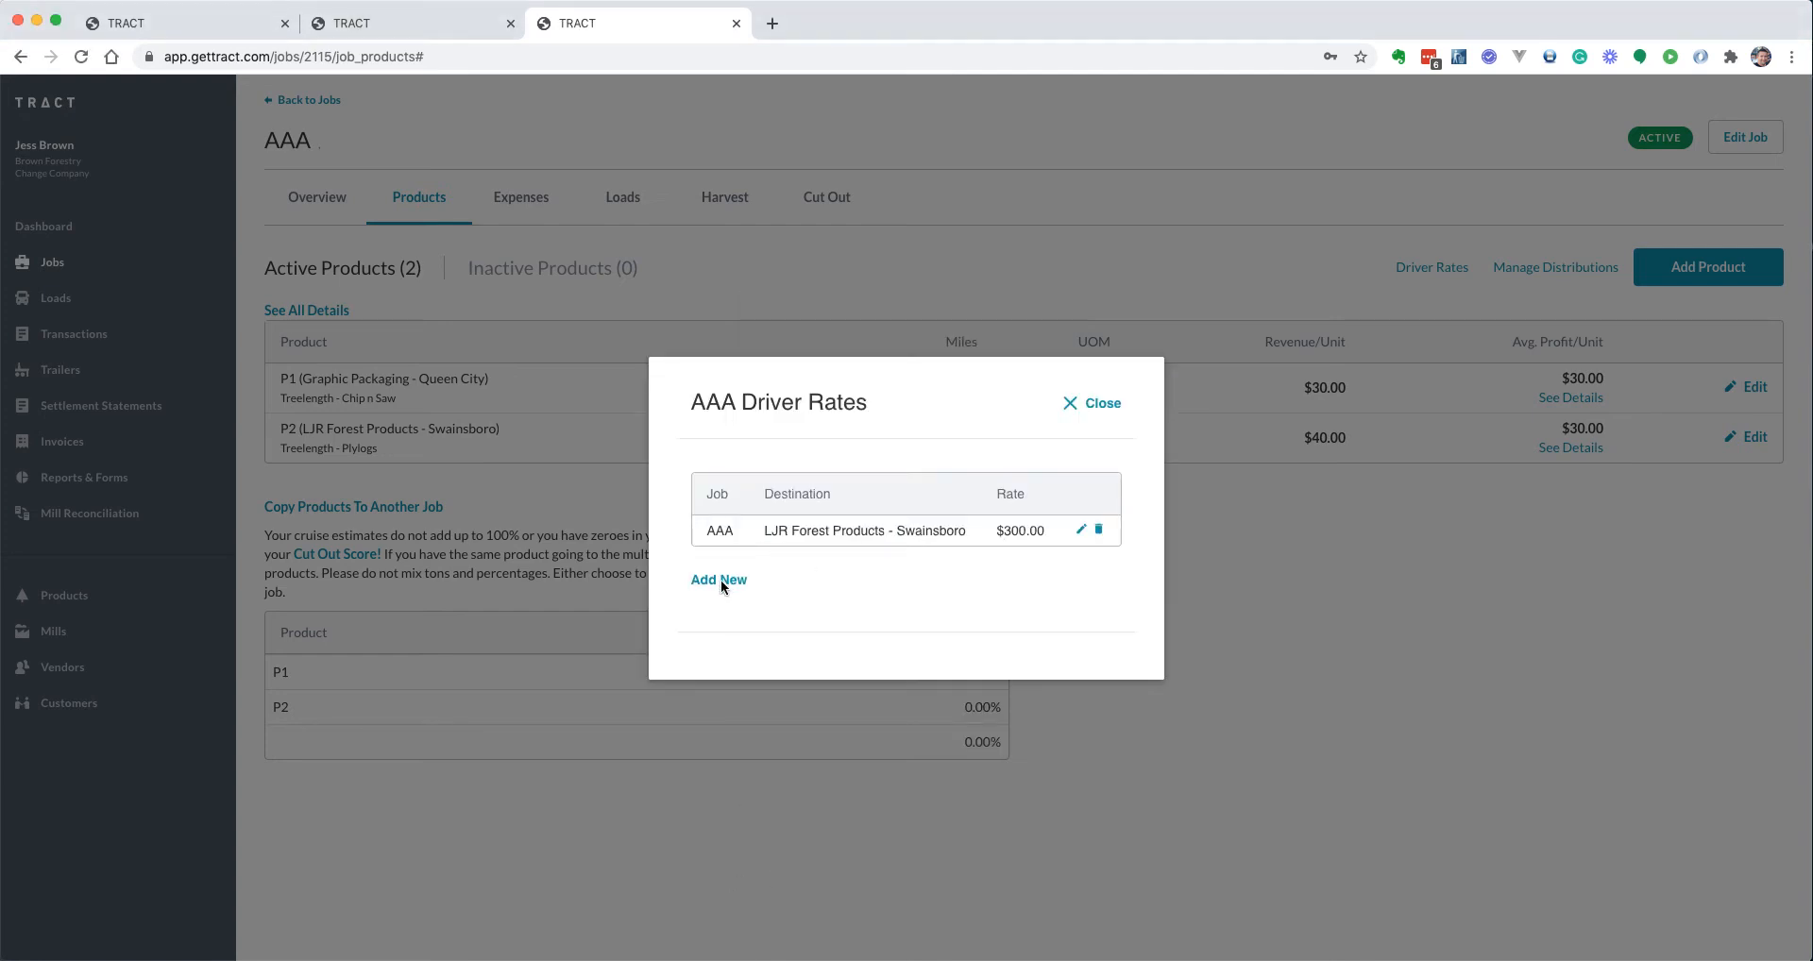
Add a $400 driver rate for Graphic Packaging - Queen City and close the window
click(723, 582)
click(801, 534)
click(780, 615)
click(777, 586)
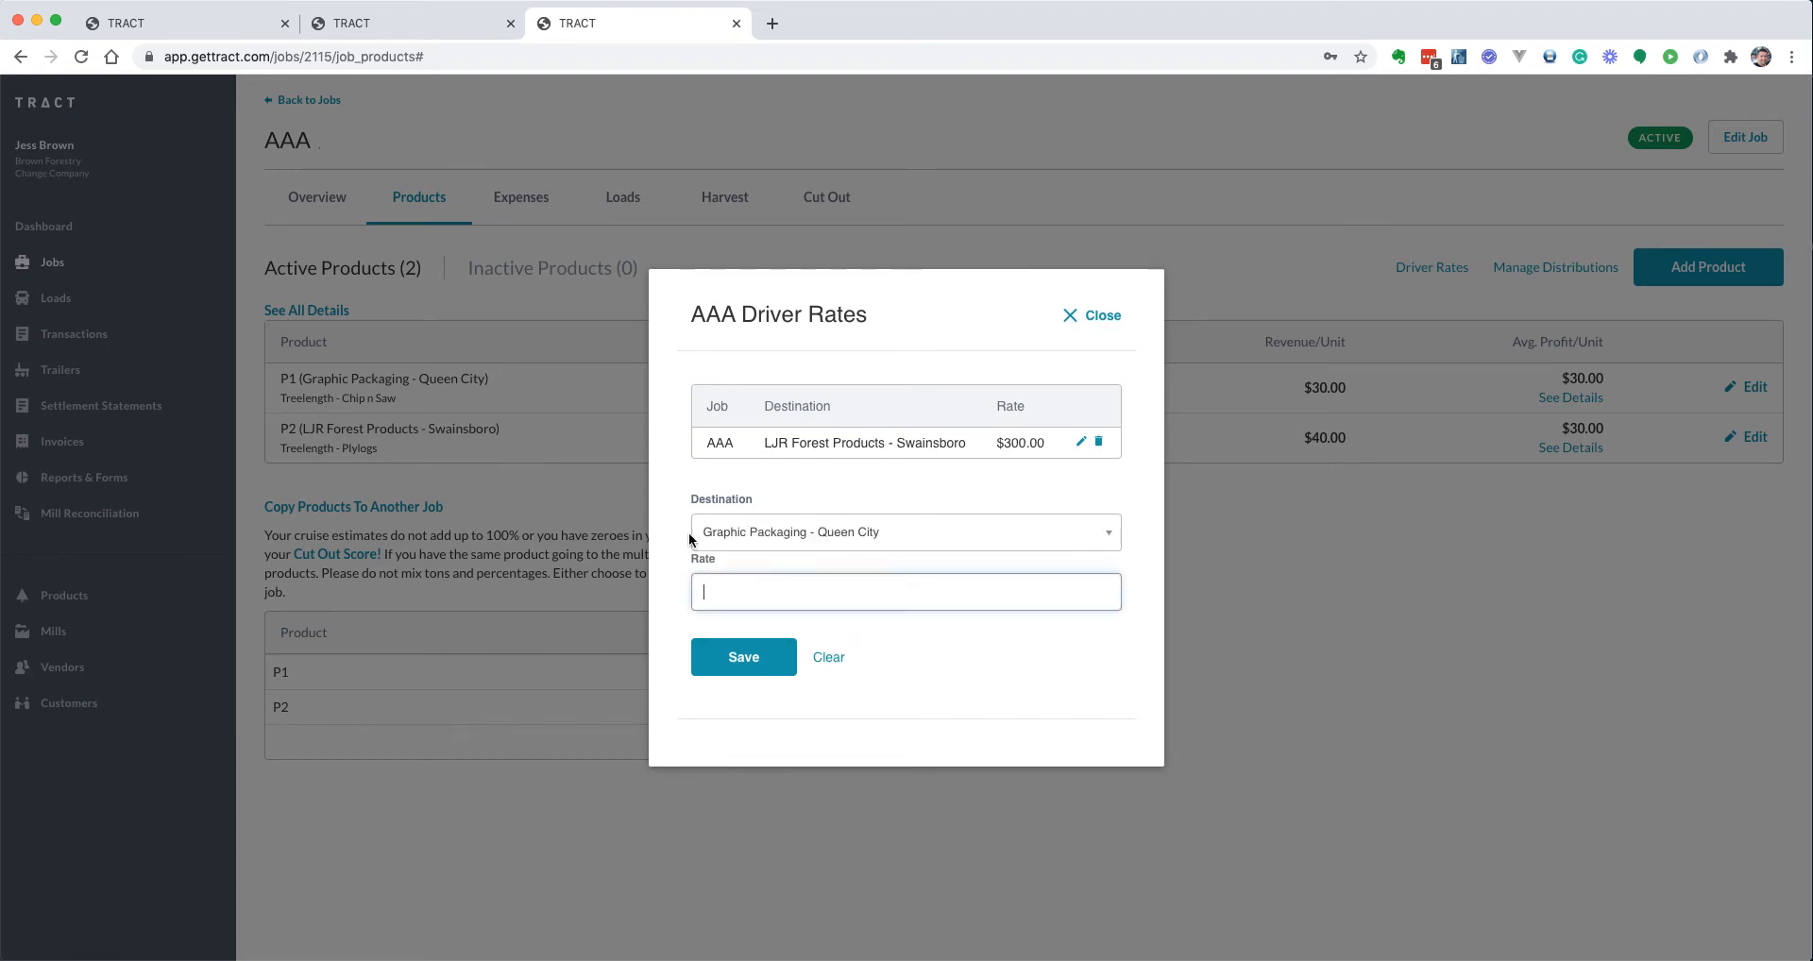
text(400)
key(Return)
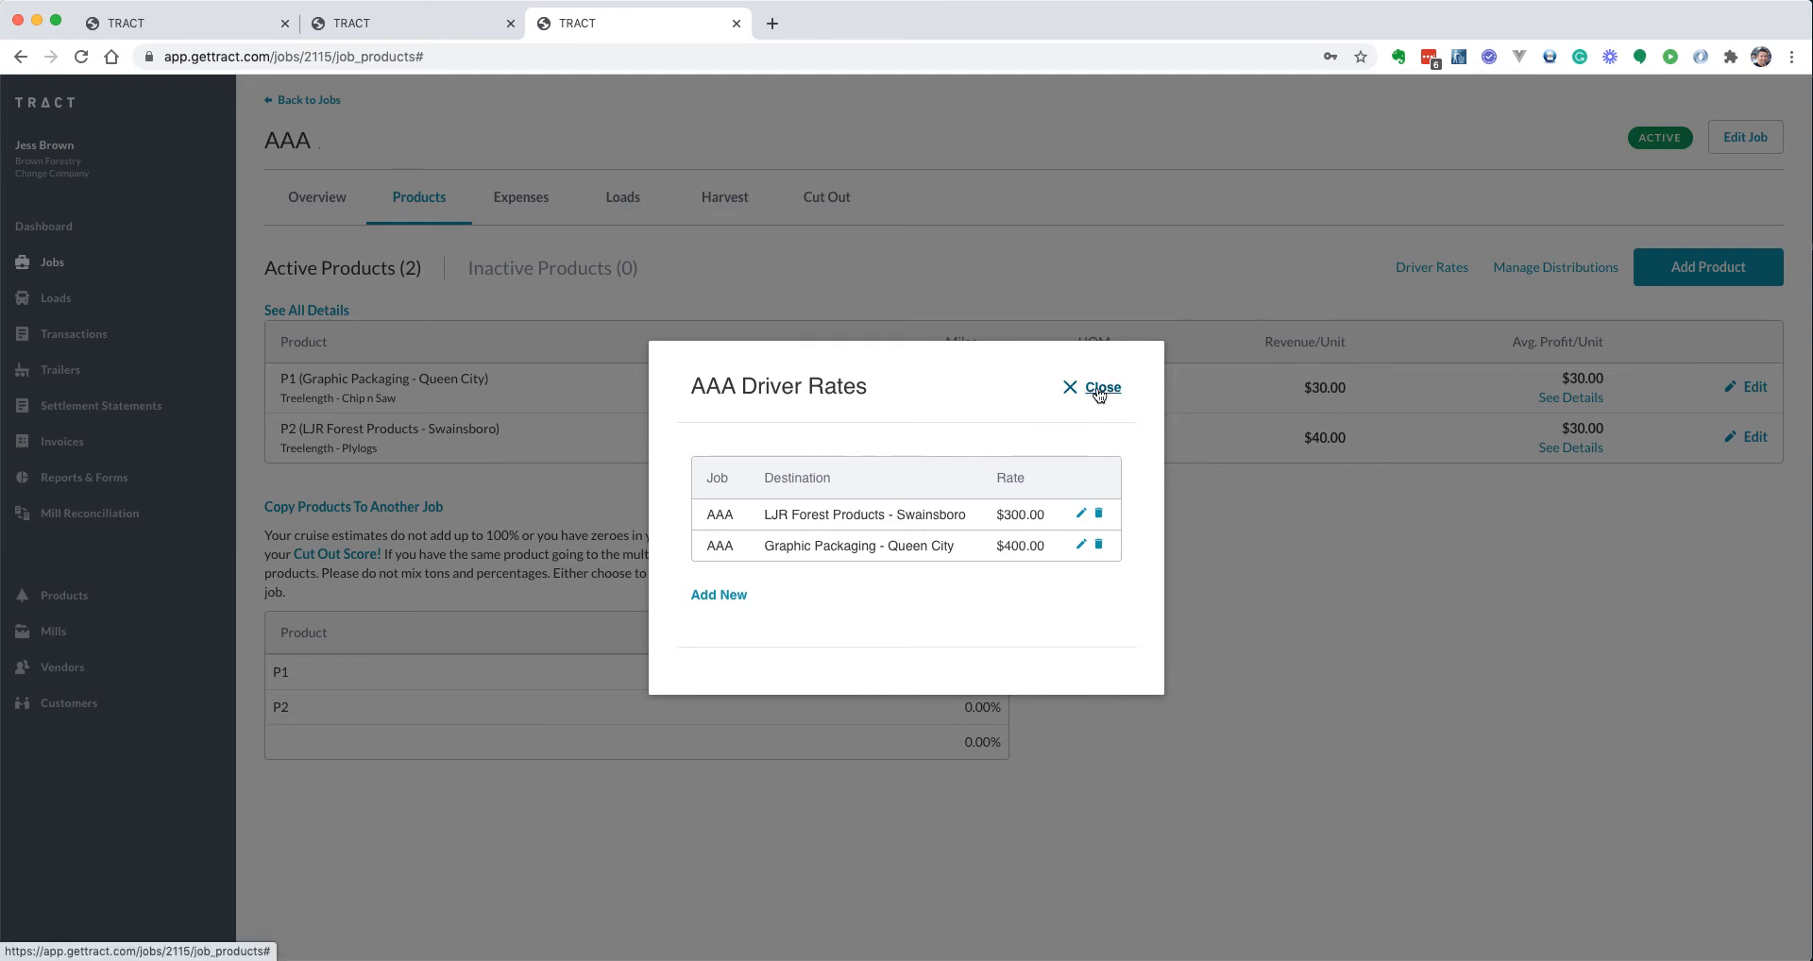
click(1098, 392)
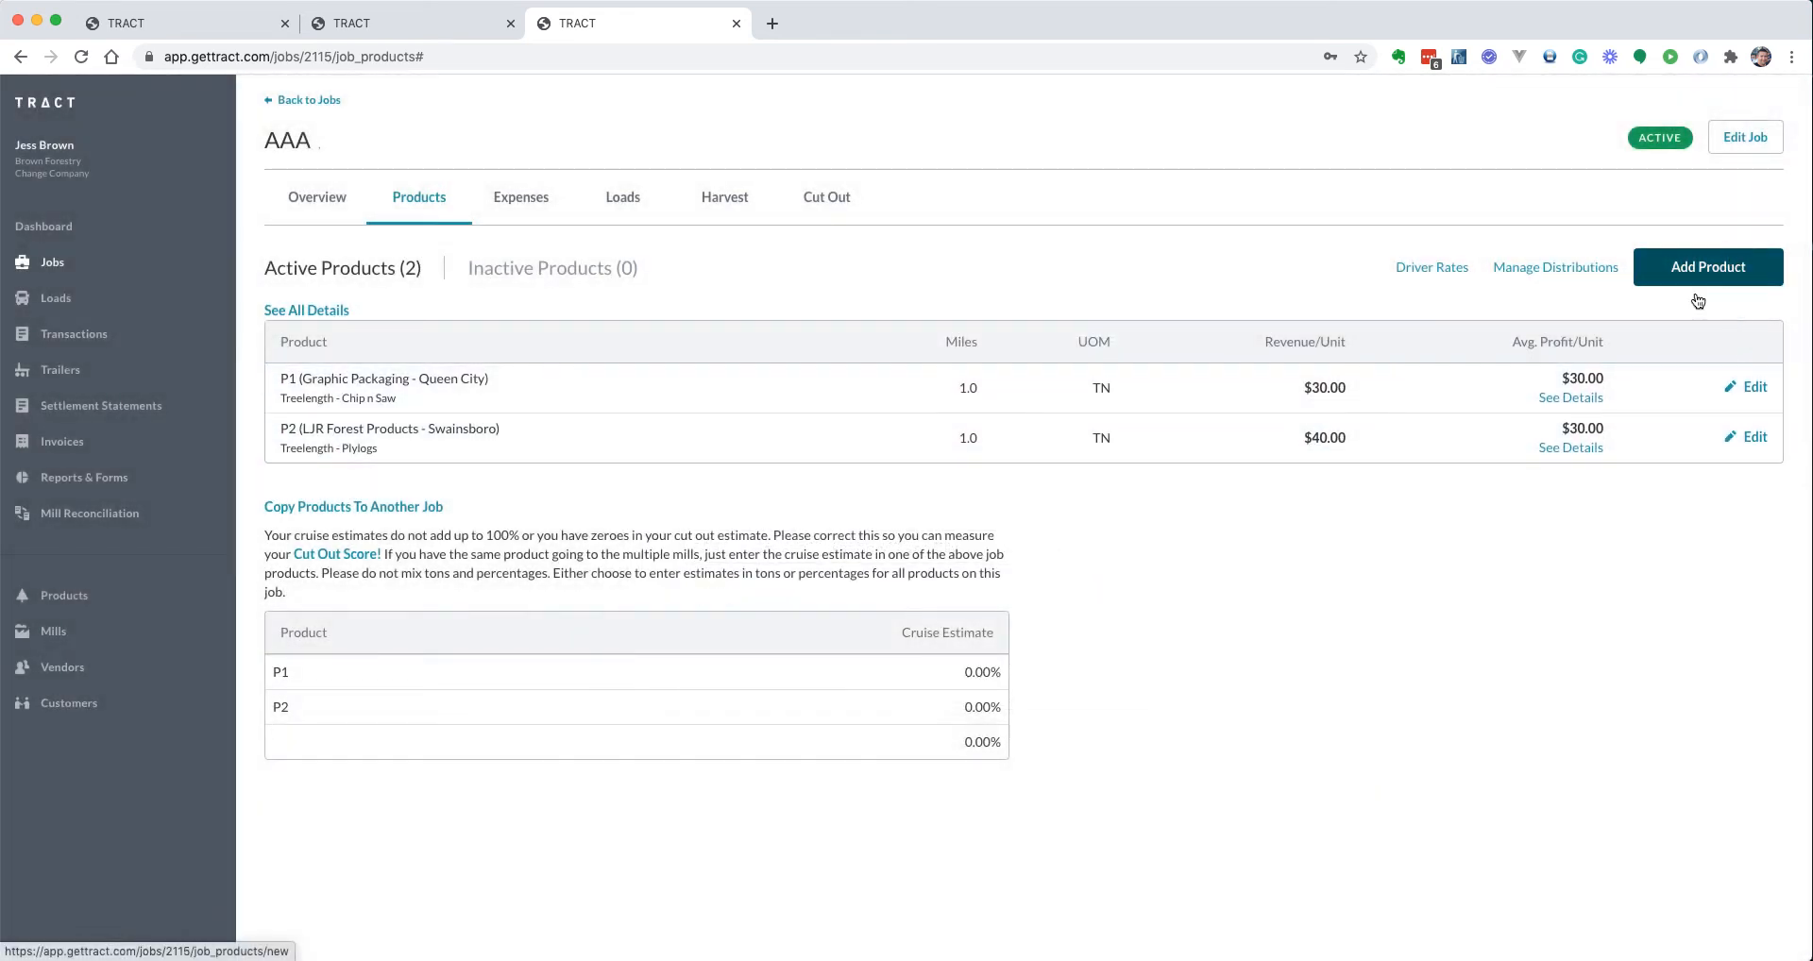
Start a new product for job AAA, settling on Graphic Packaging - Queen City as the mill
click(1735, 280)
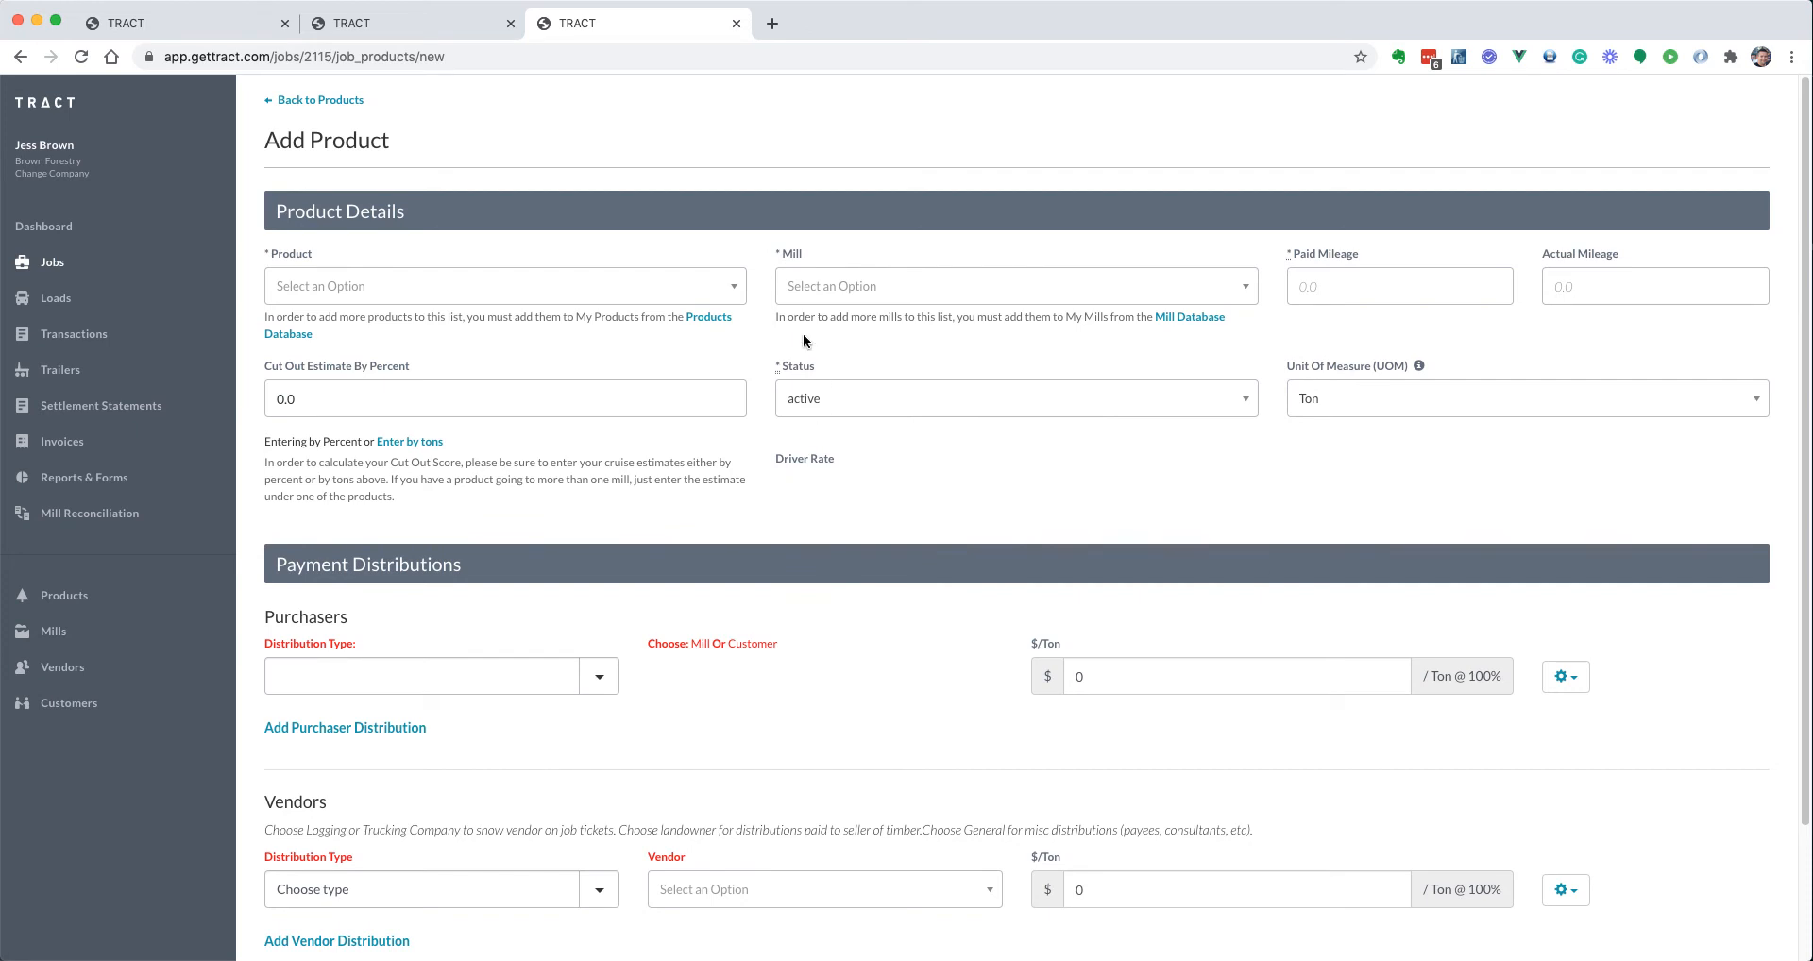
click(798, 282)
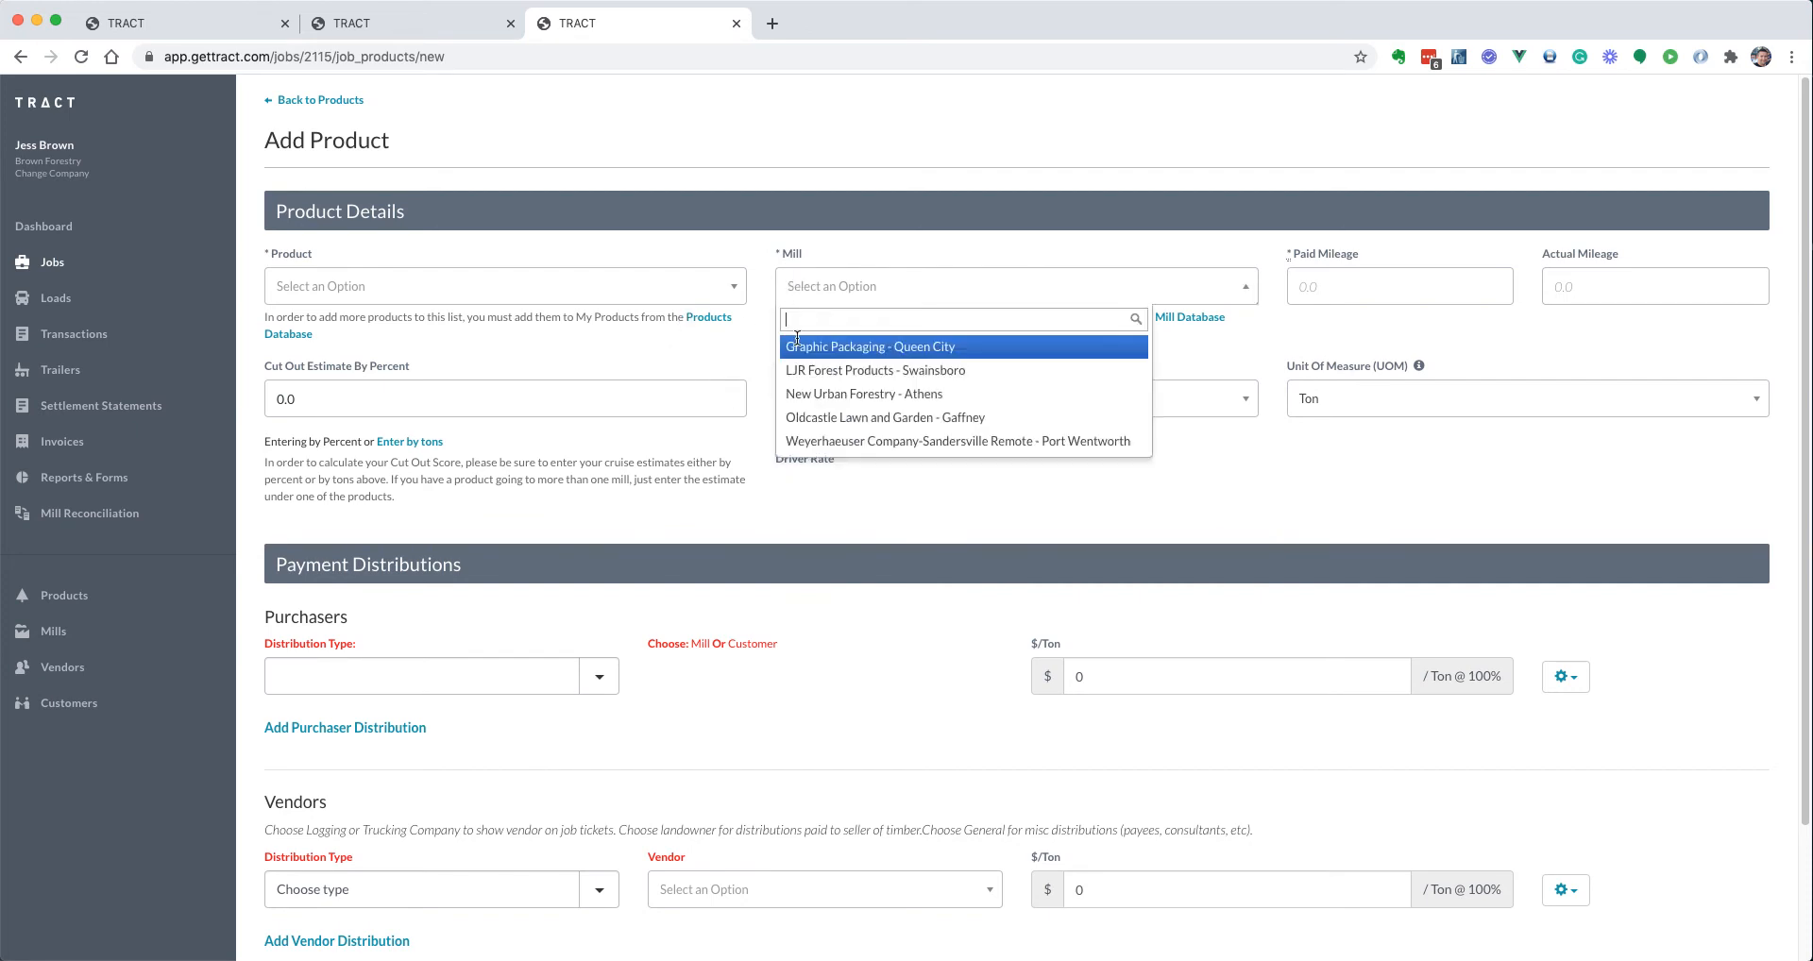
click(803, 394)
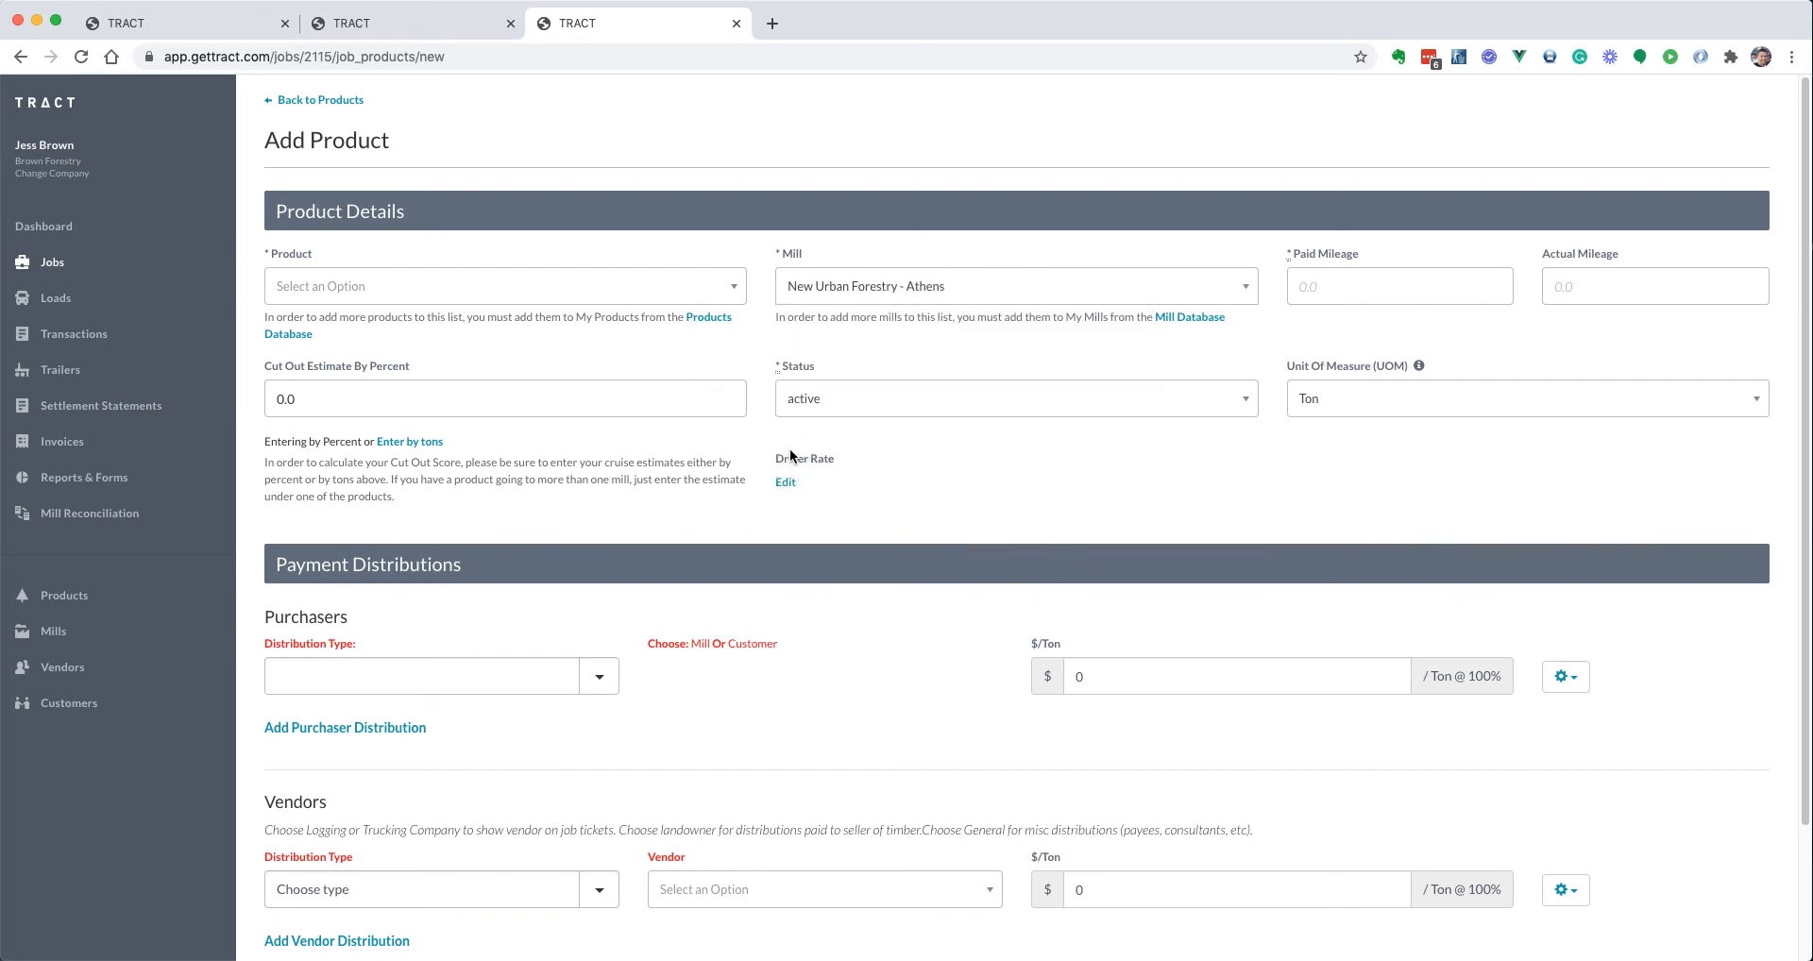
click(787, 482)
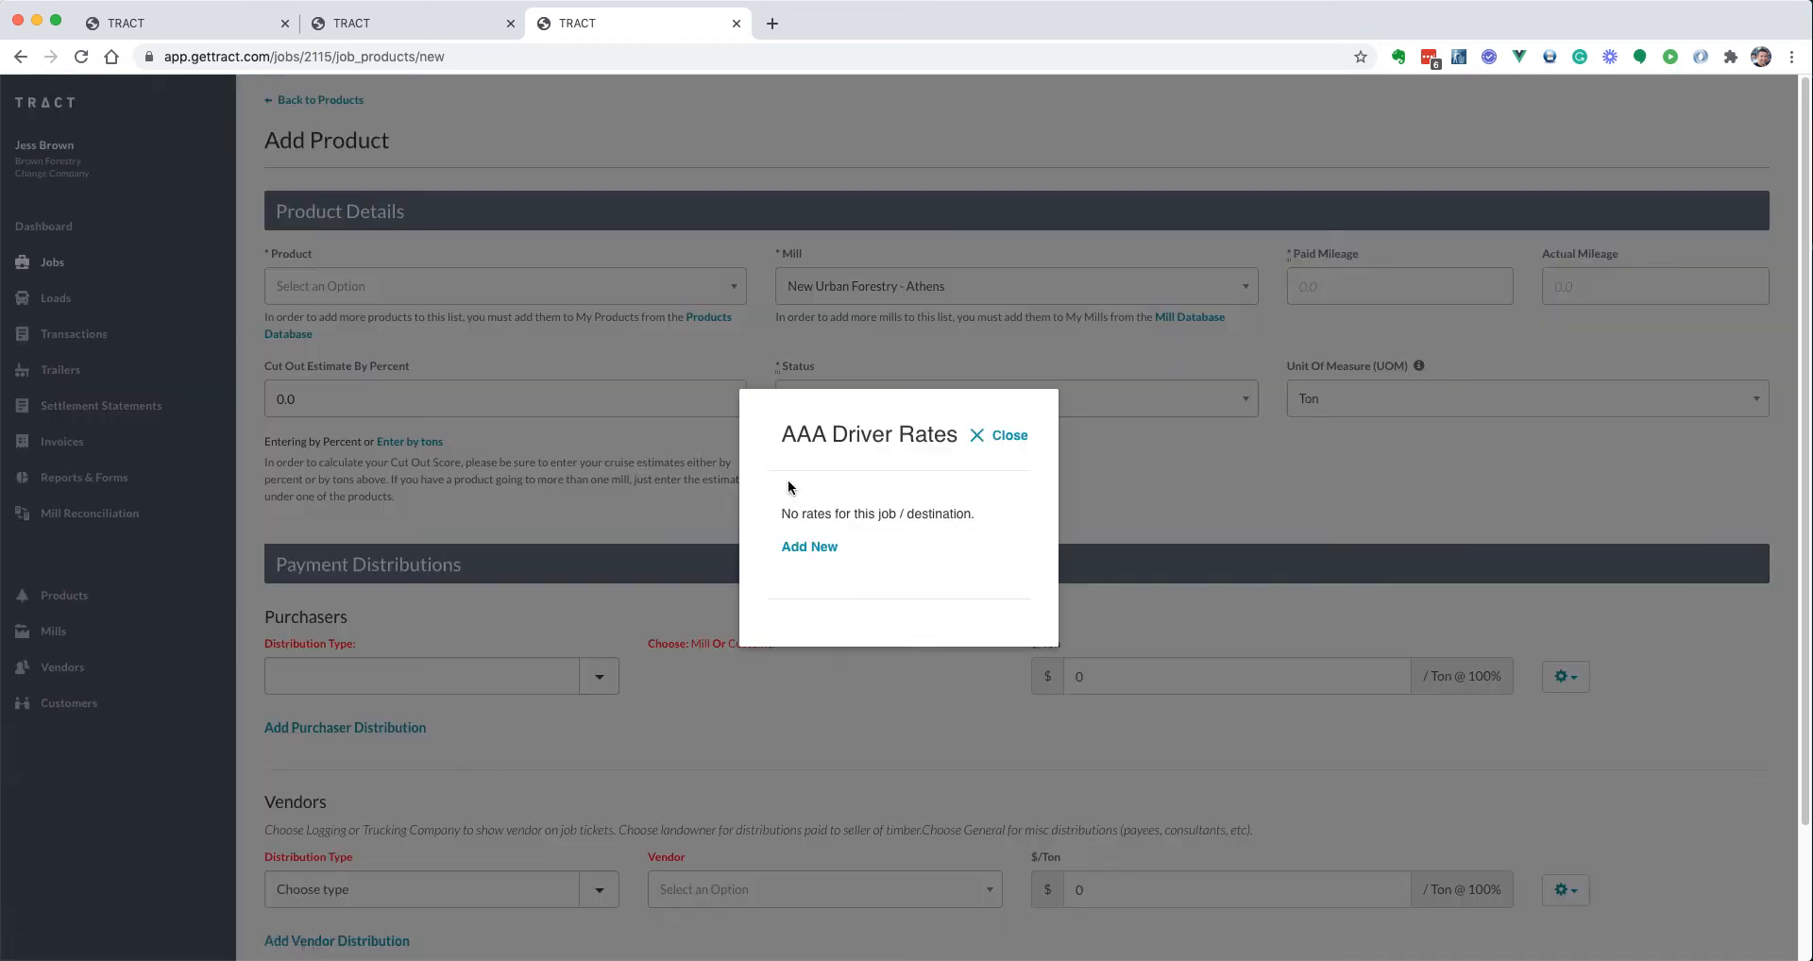
click(1003, 436)
click(897, 288)
click(893, 348)
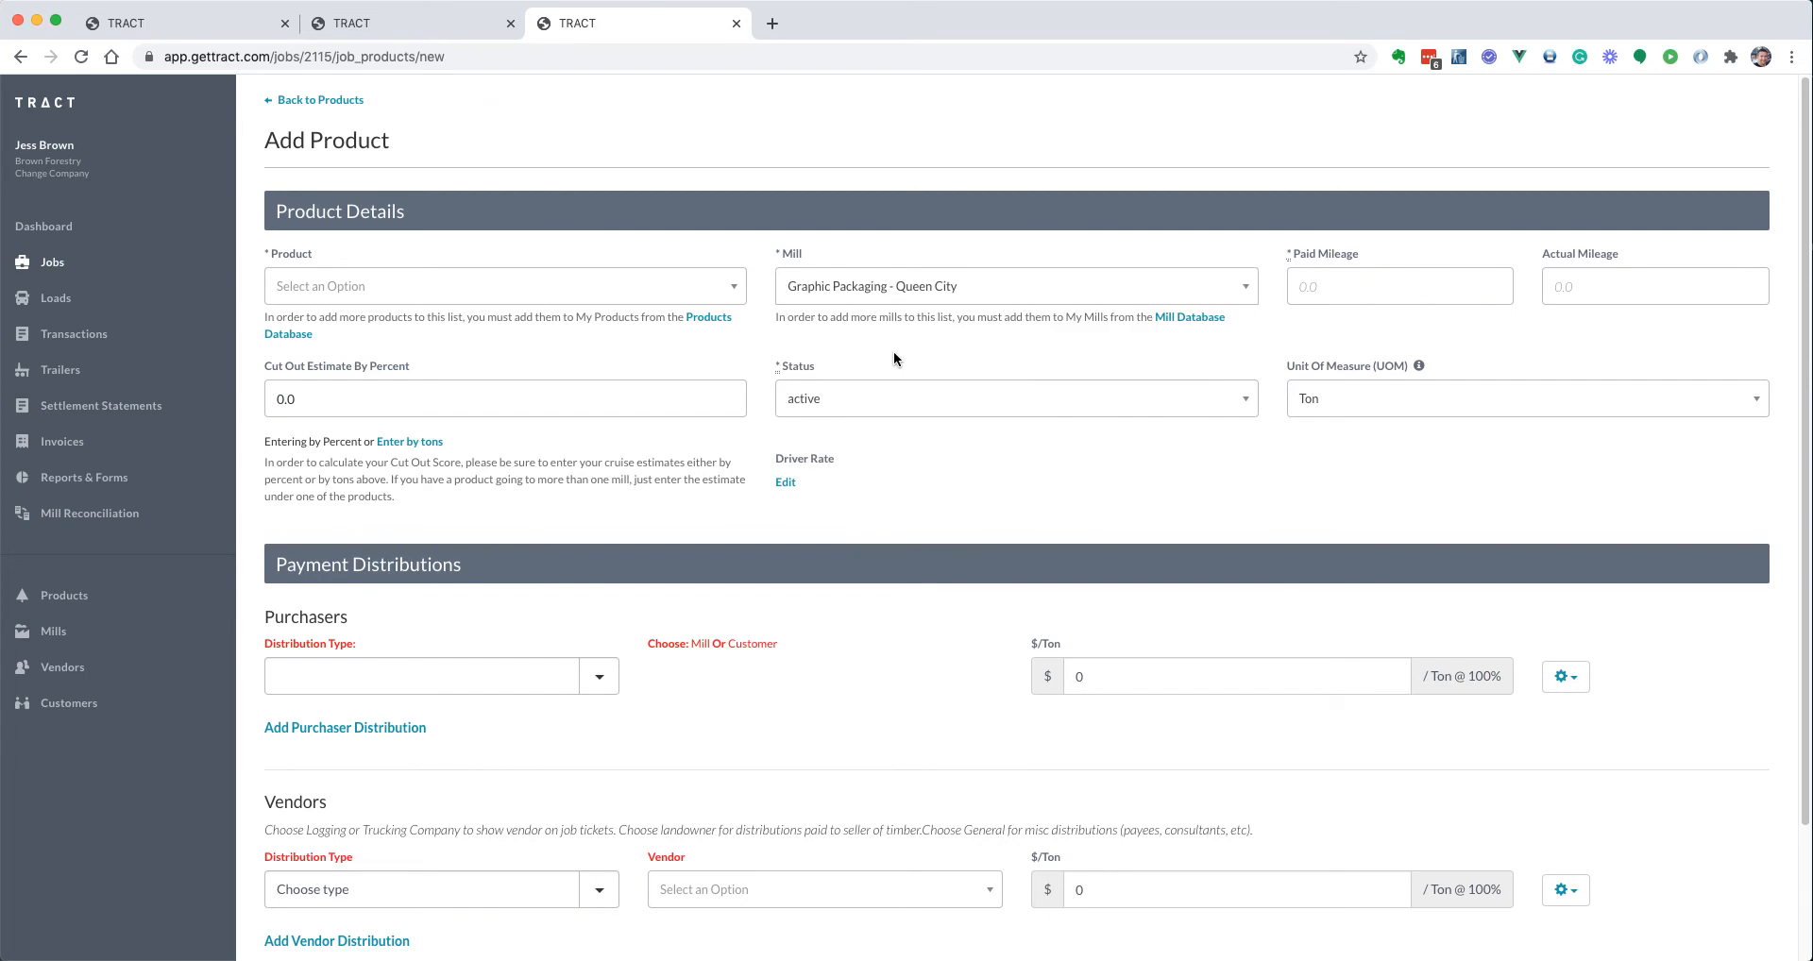
Change the Queen City driver rate from $400 to $405 and return to the products list
double_click(798, 482)
click(831, 484)
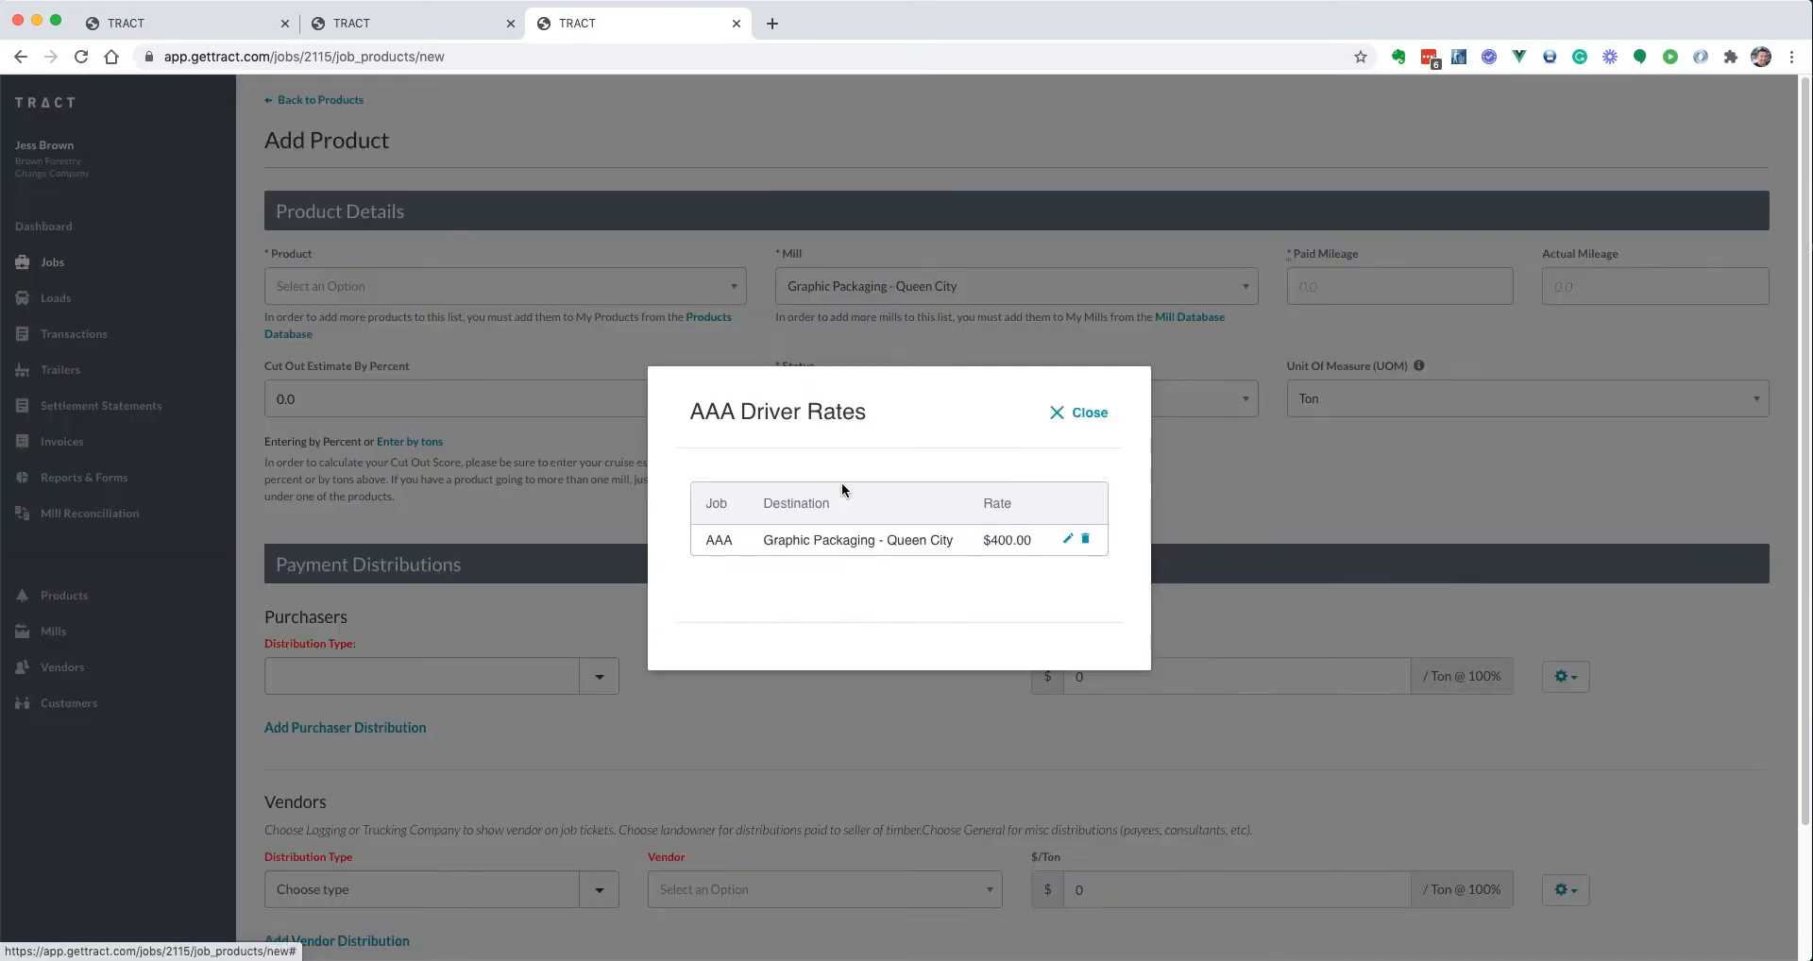
click(1088, 413)
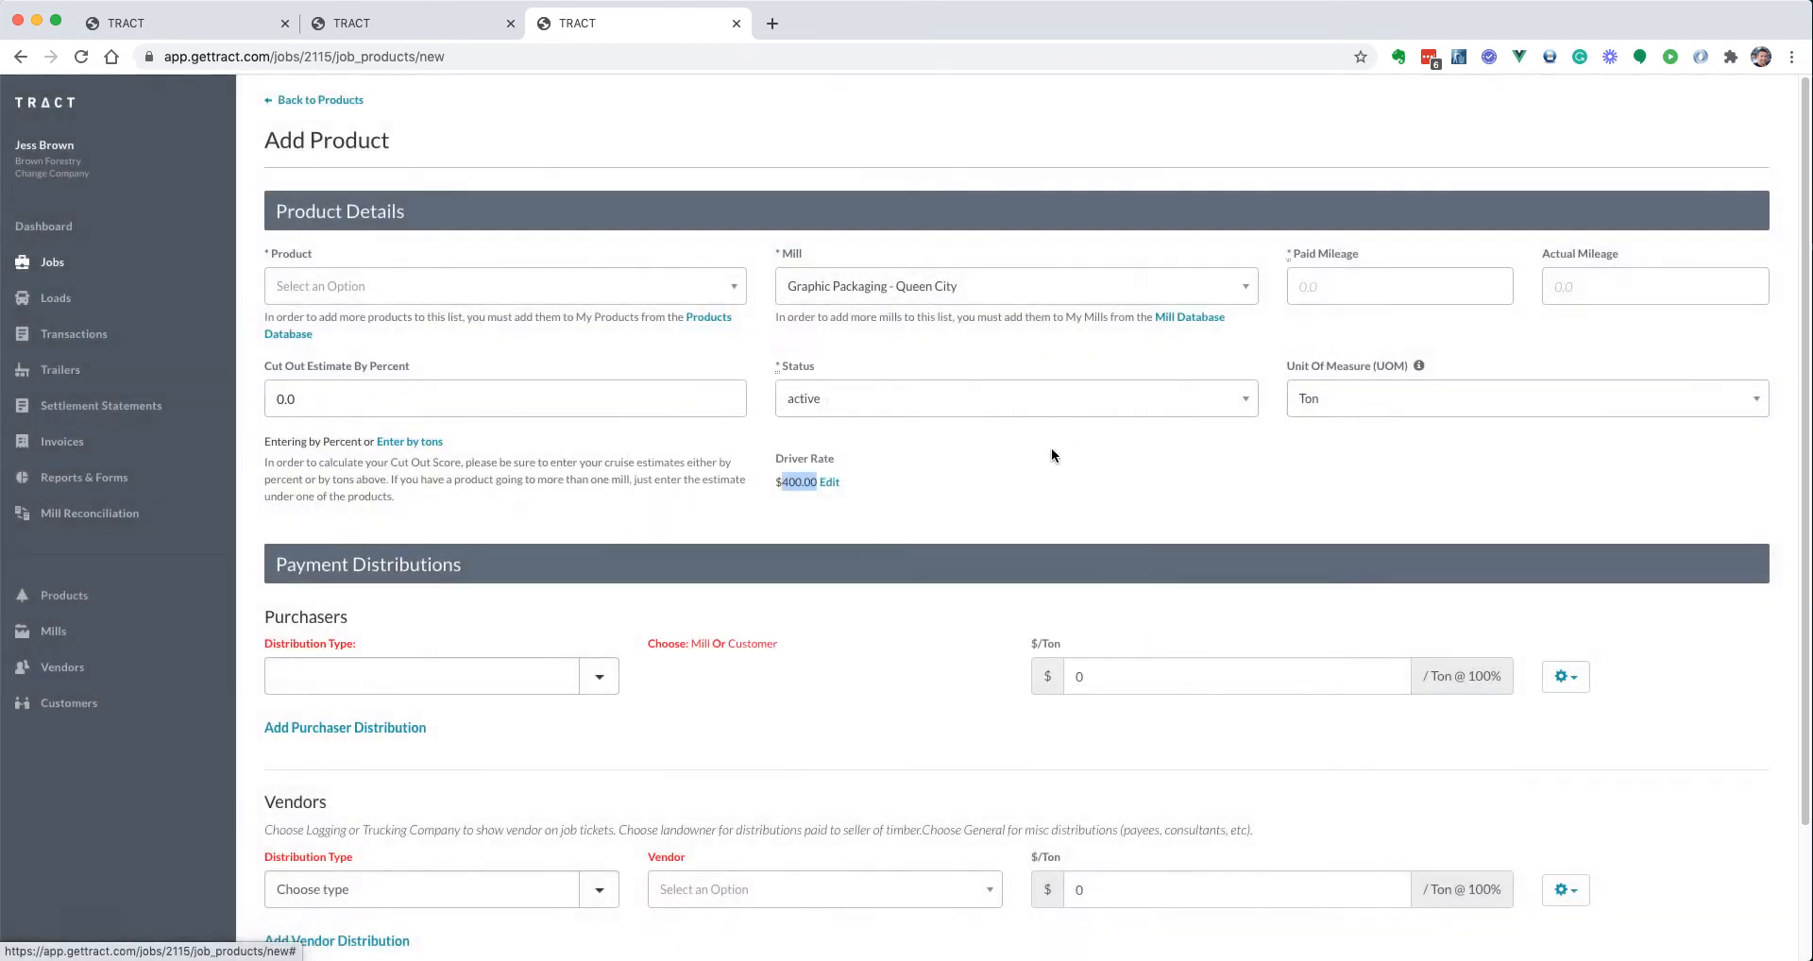
click(838, 483)
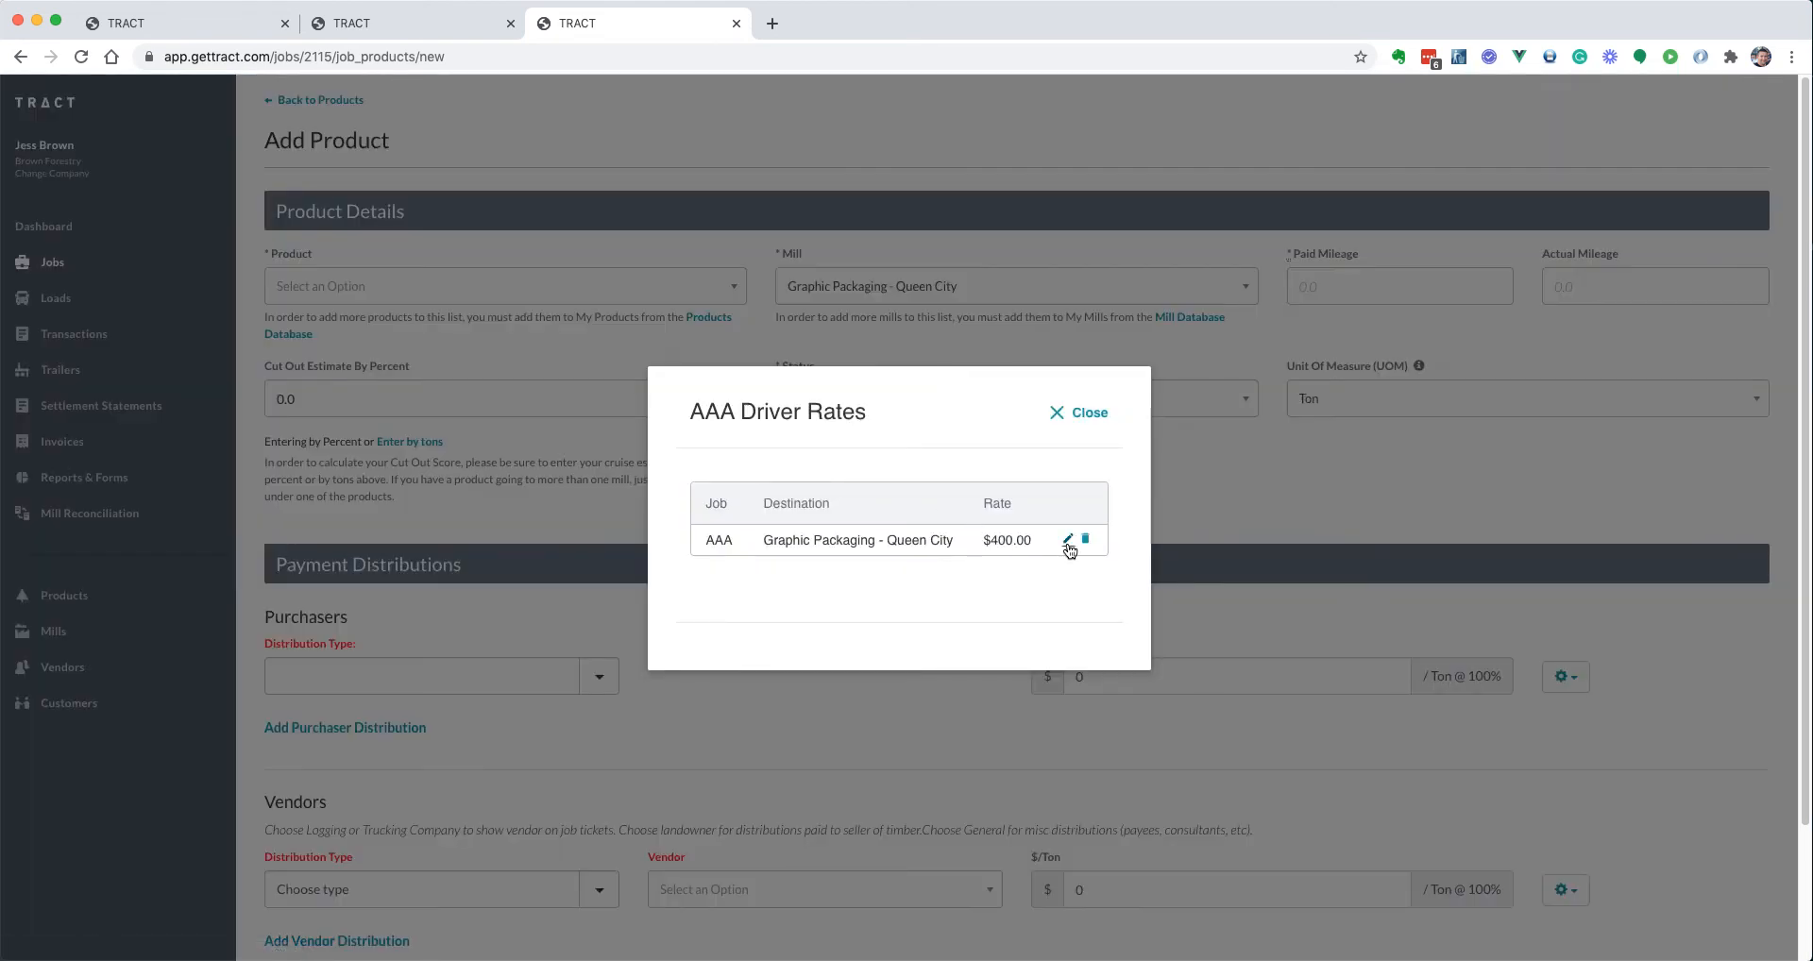
click(769, 580)
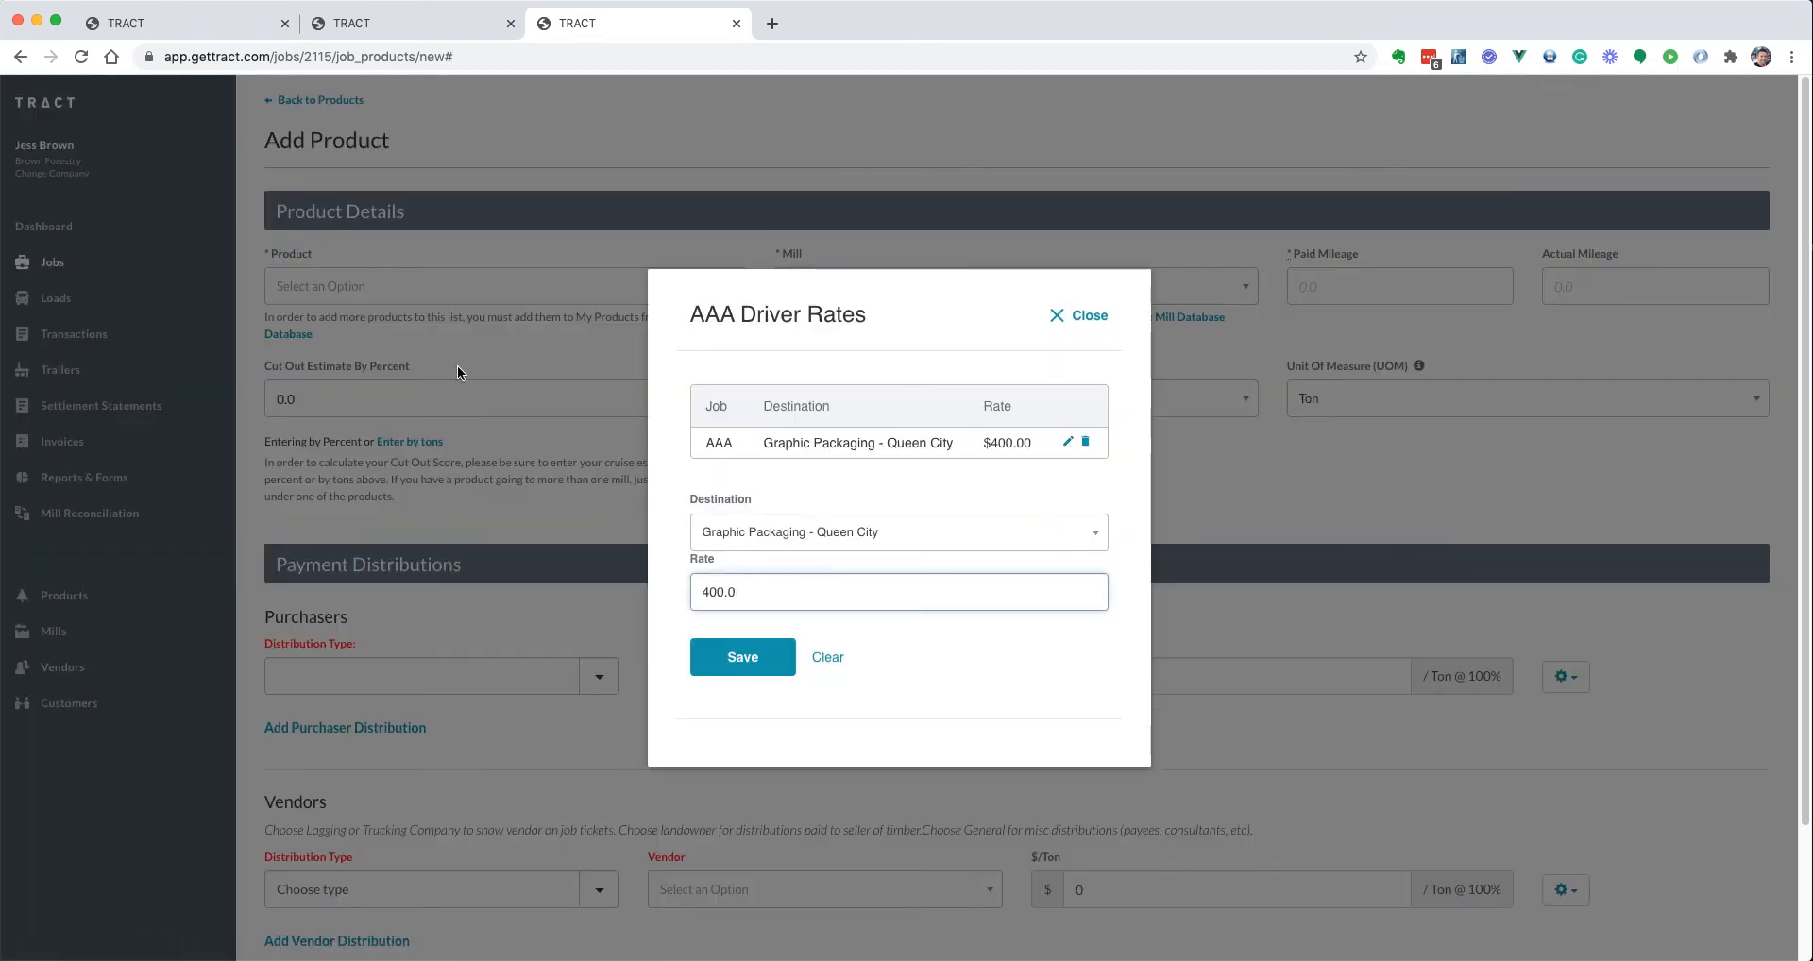
key(BackSpace)
text(5)
key(Return)
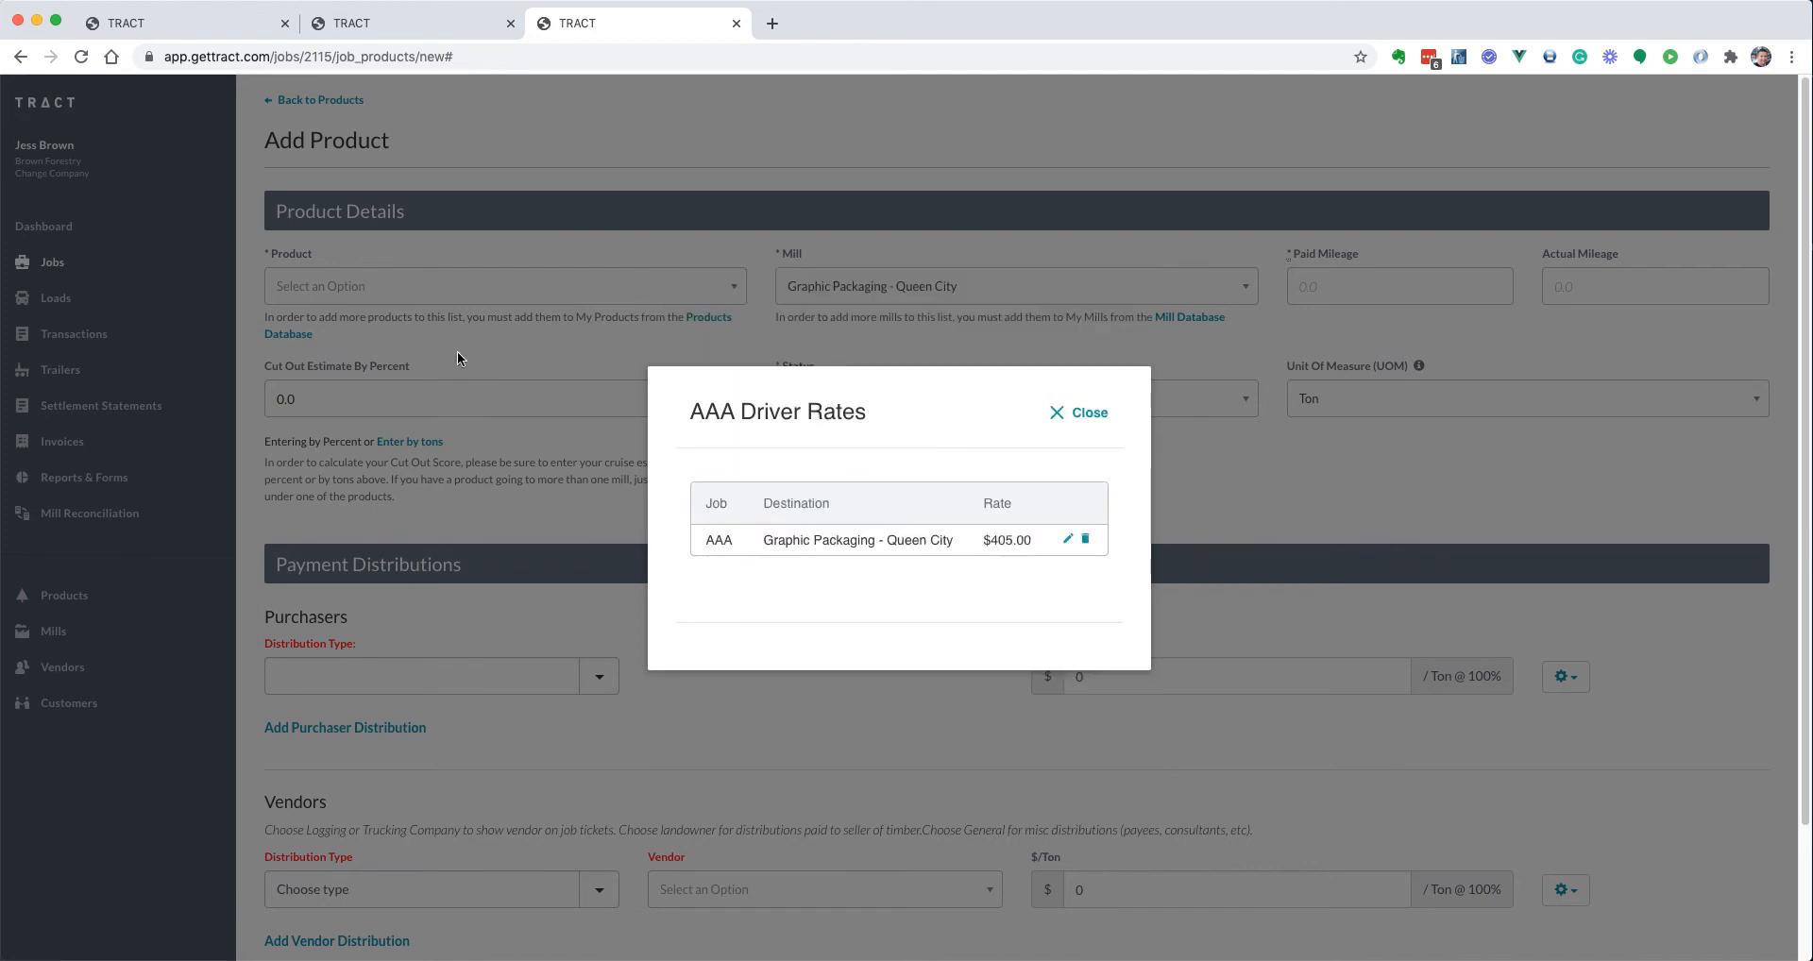
click(1081, 414)
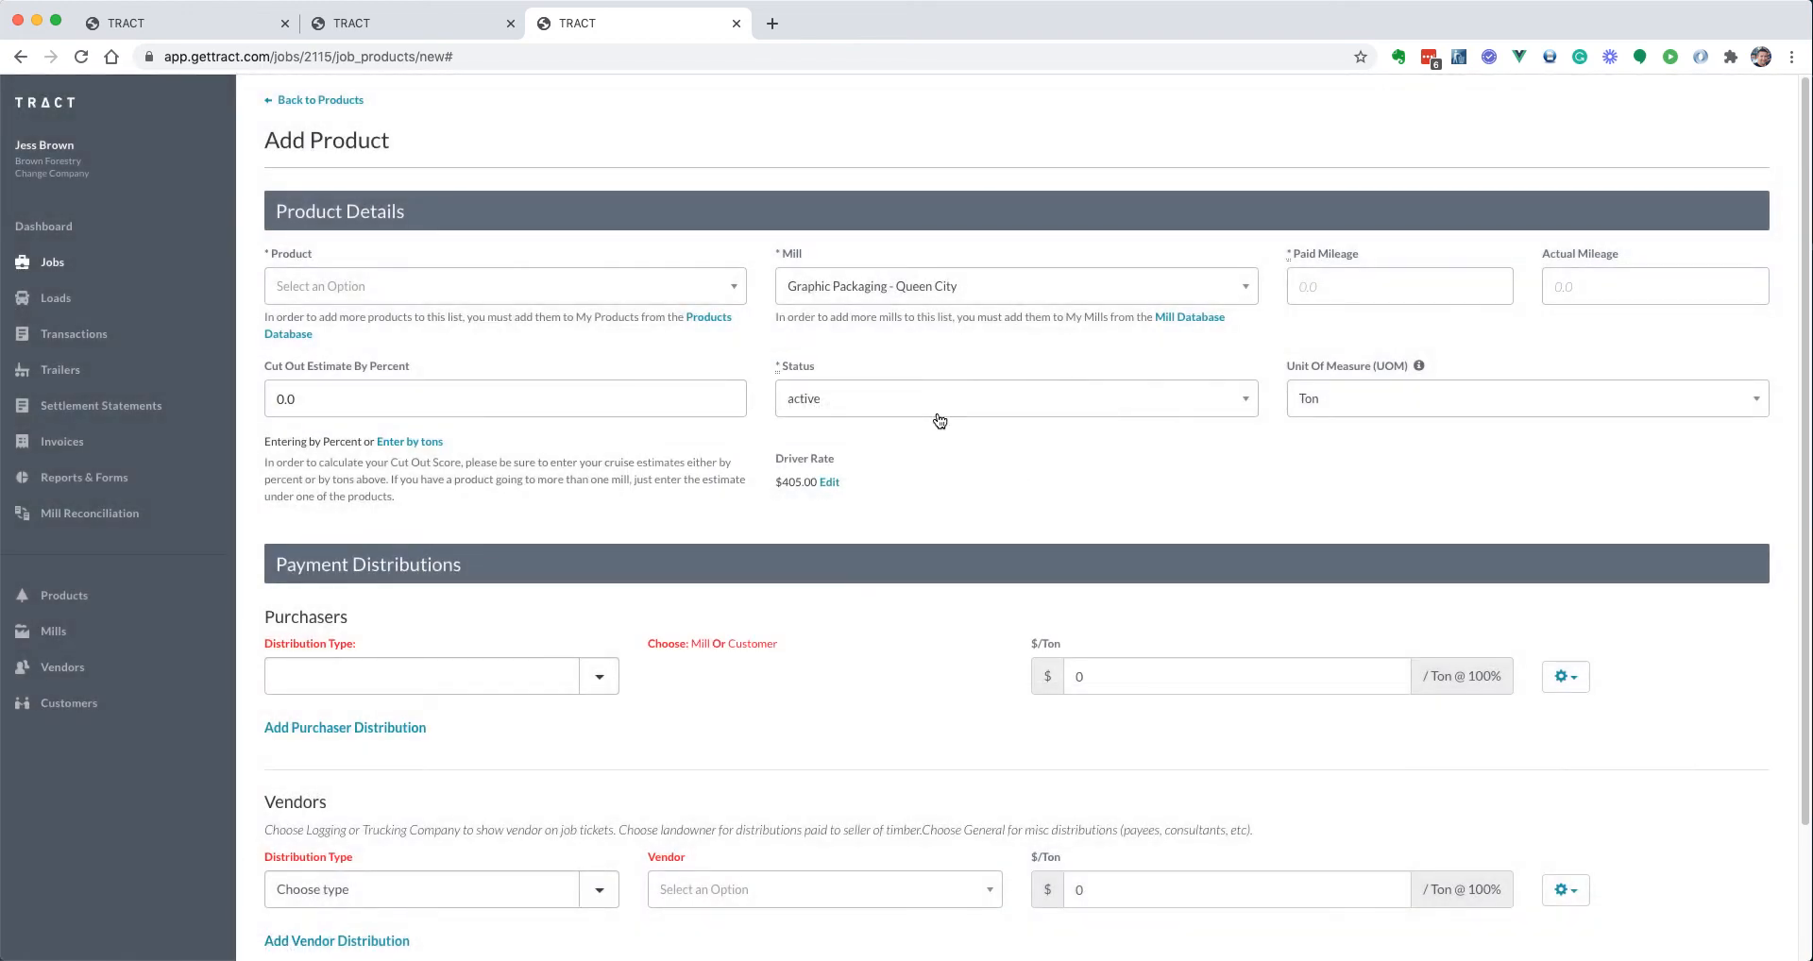
click(319, 100)
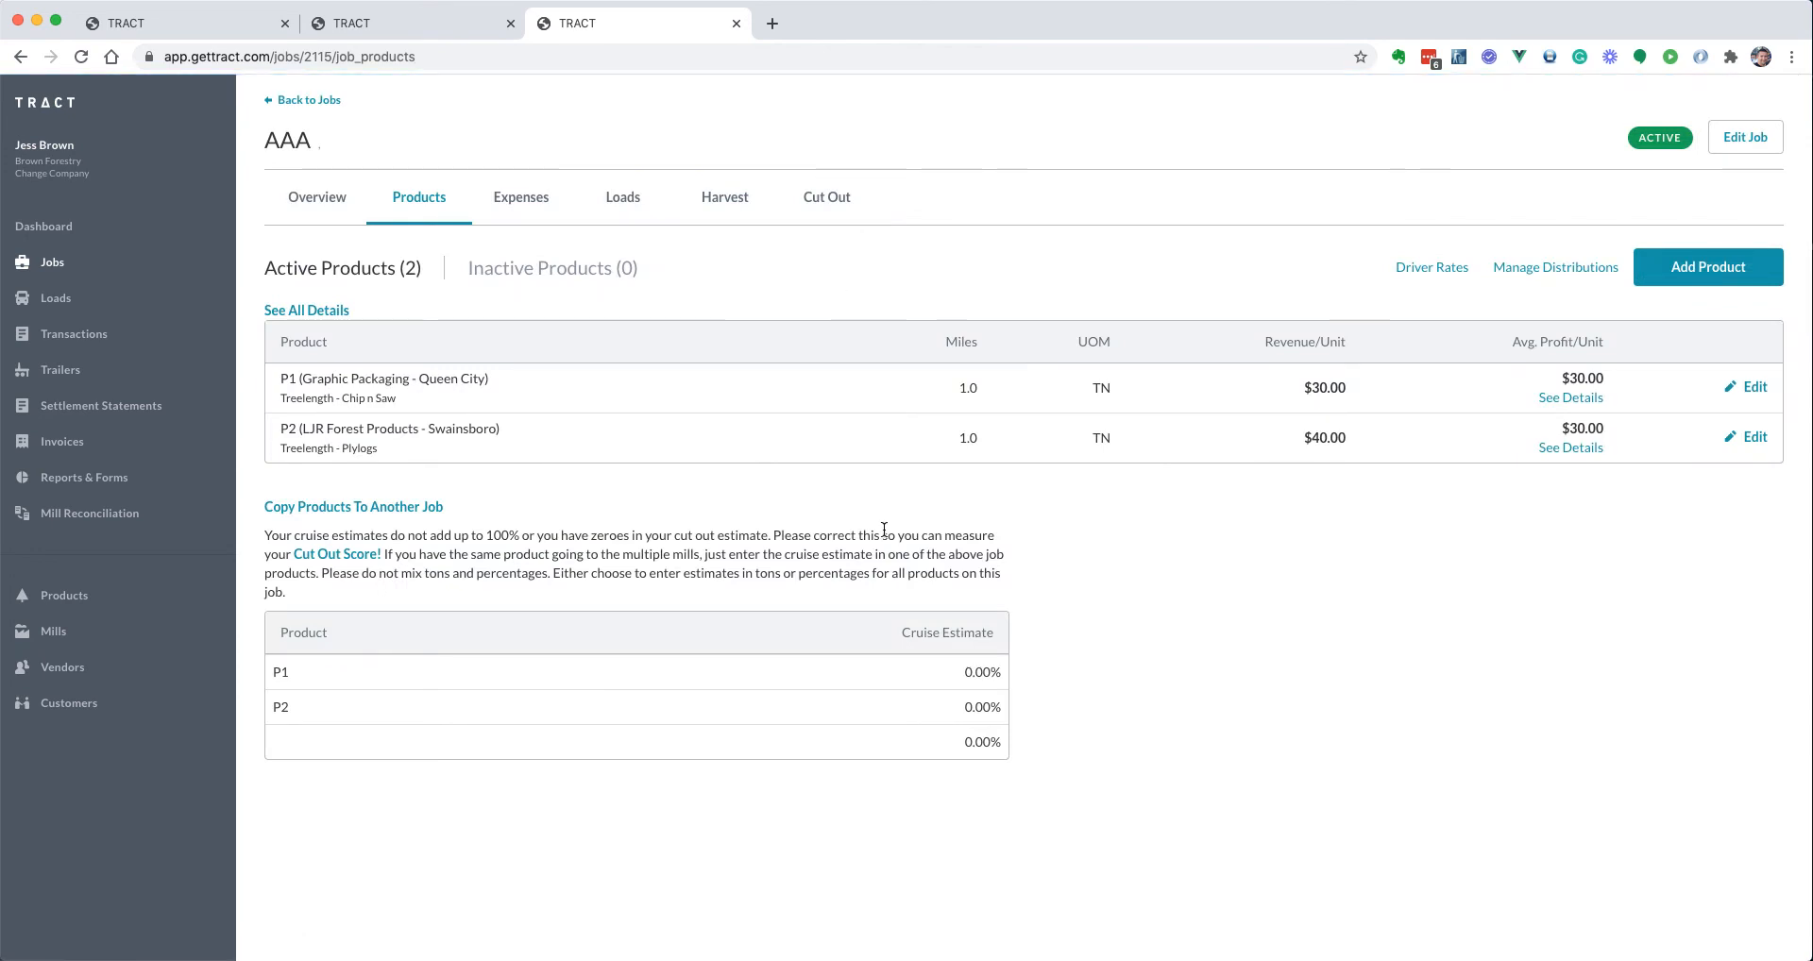
Fill in a new job AAA load with a scale ticket number, 20 gross tons, no logger or trucker
click(623, 222)
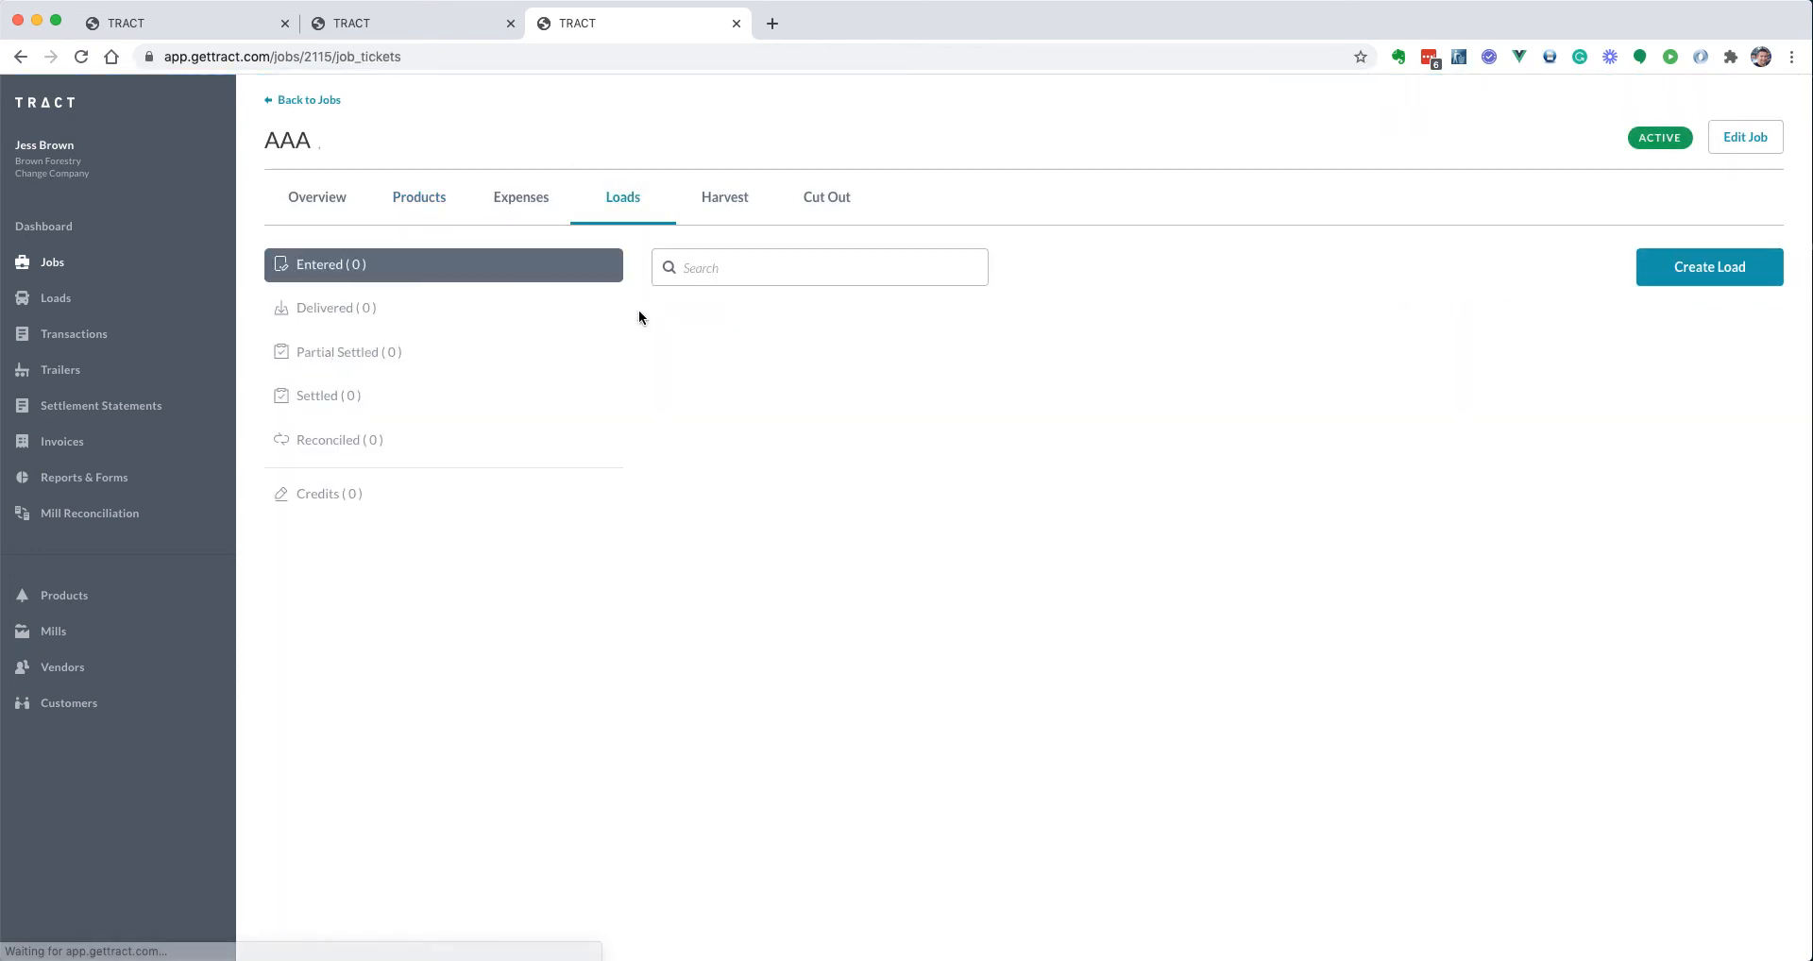
click(1754, 274)
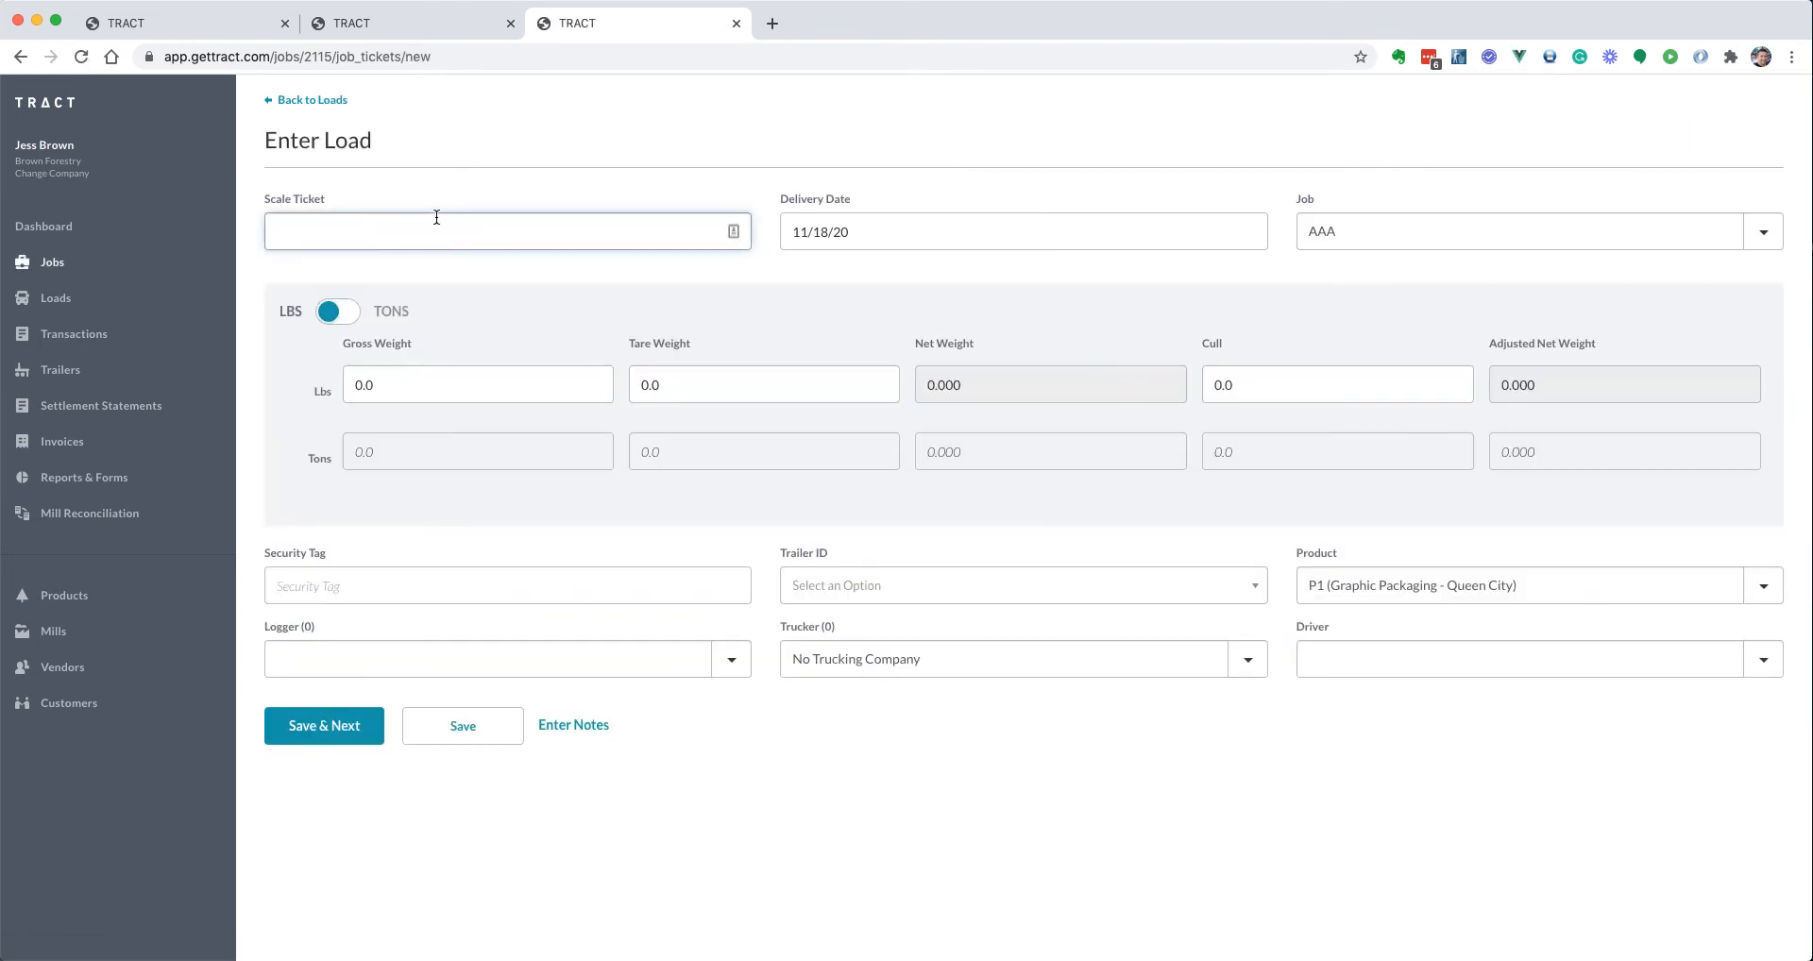
text(987987987987)
click(330, 311)
text(20)
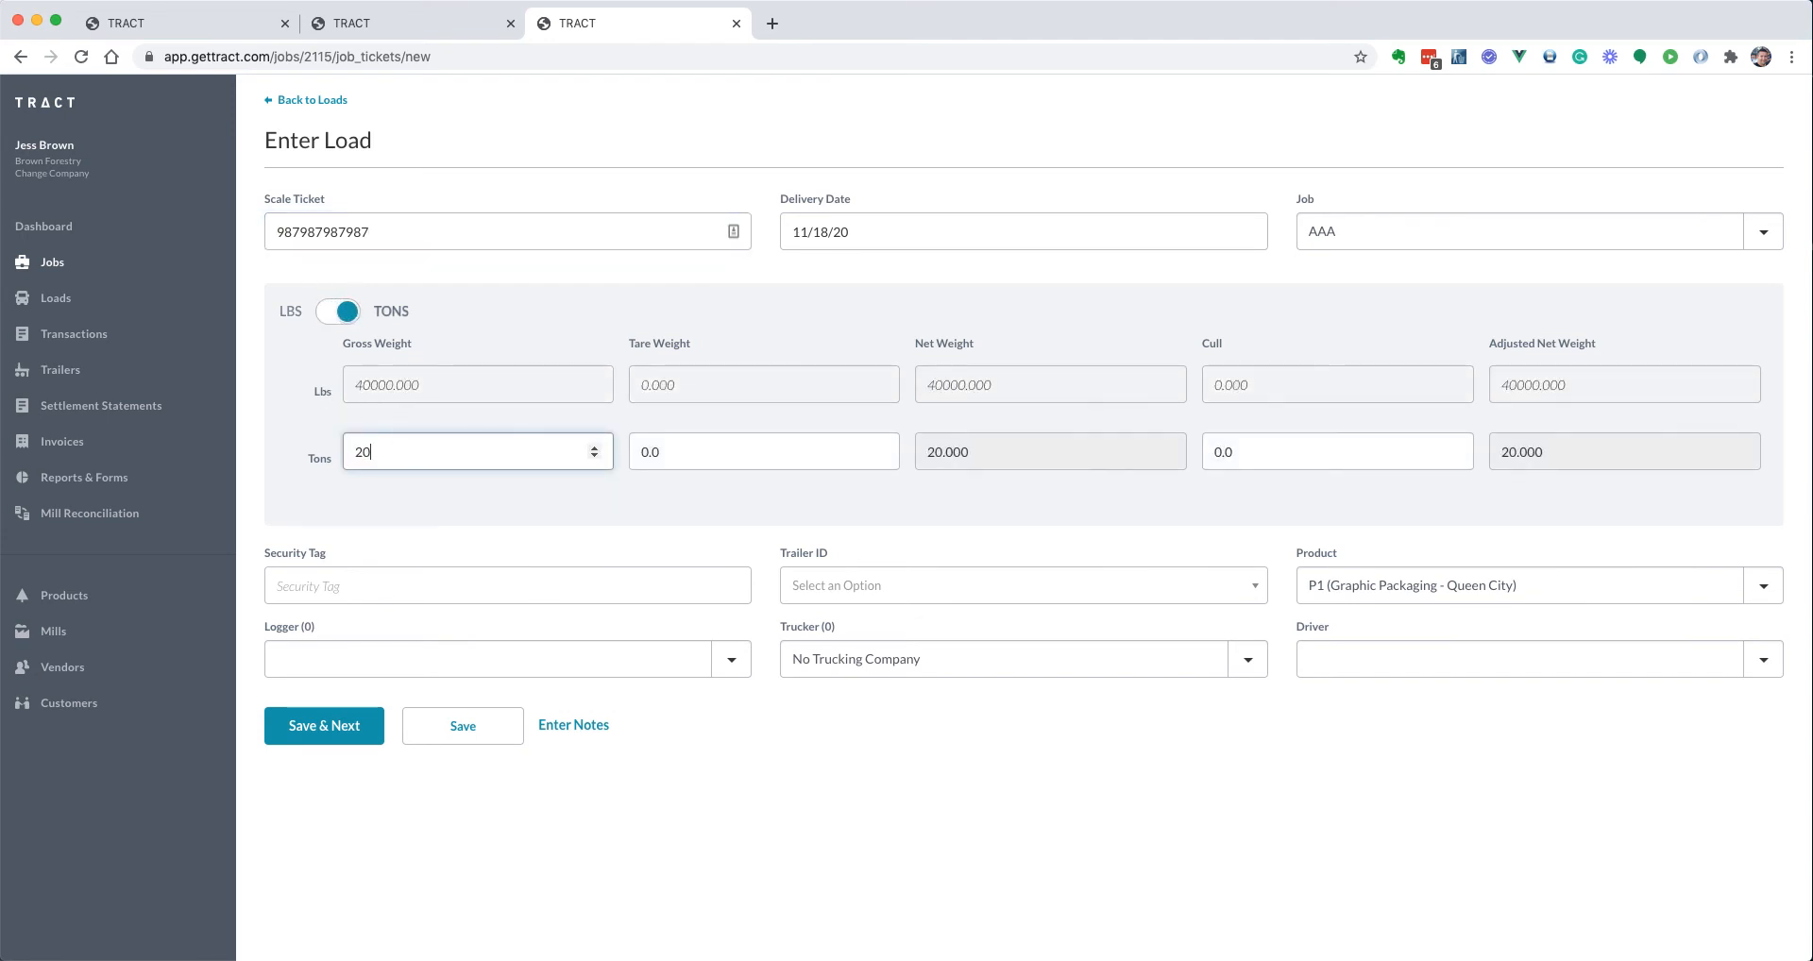
click(359, 666)
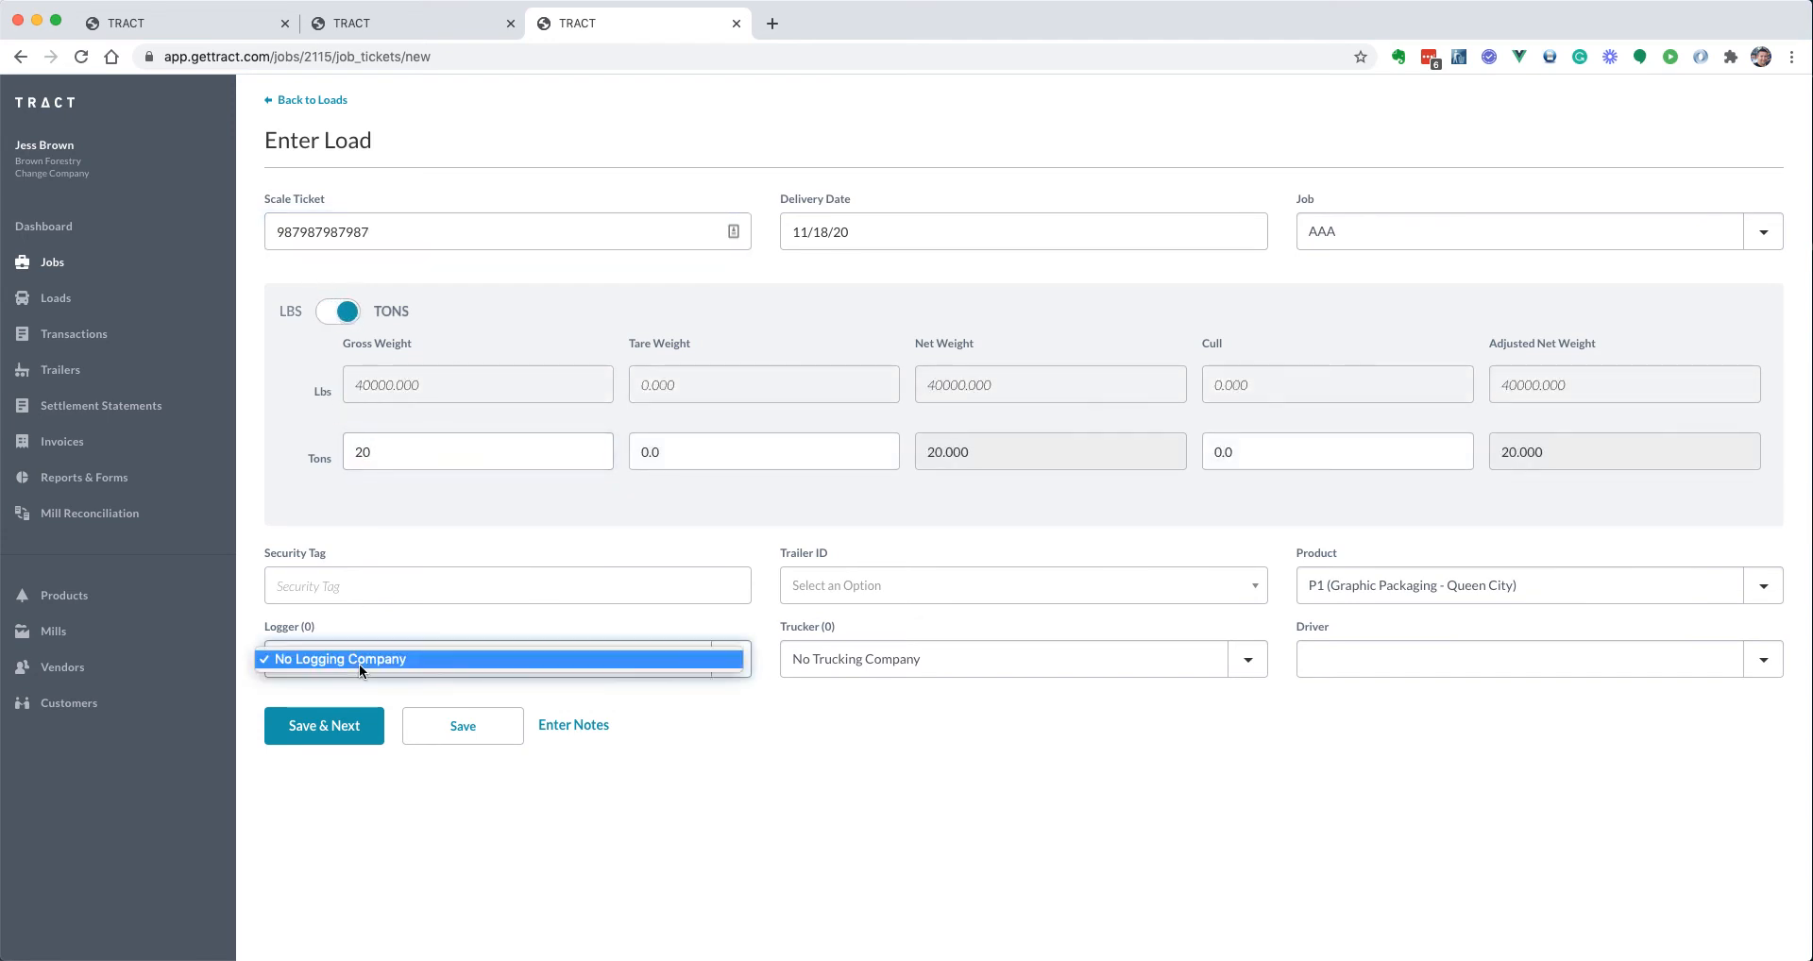
click(361, 665)
click(827, 659)
click(830, 659)
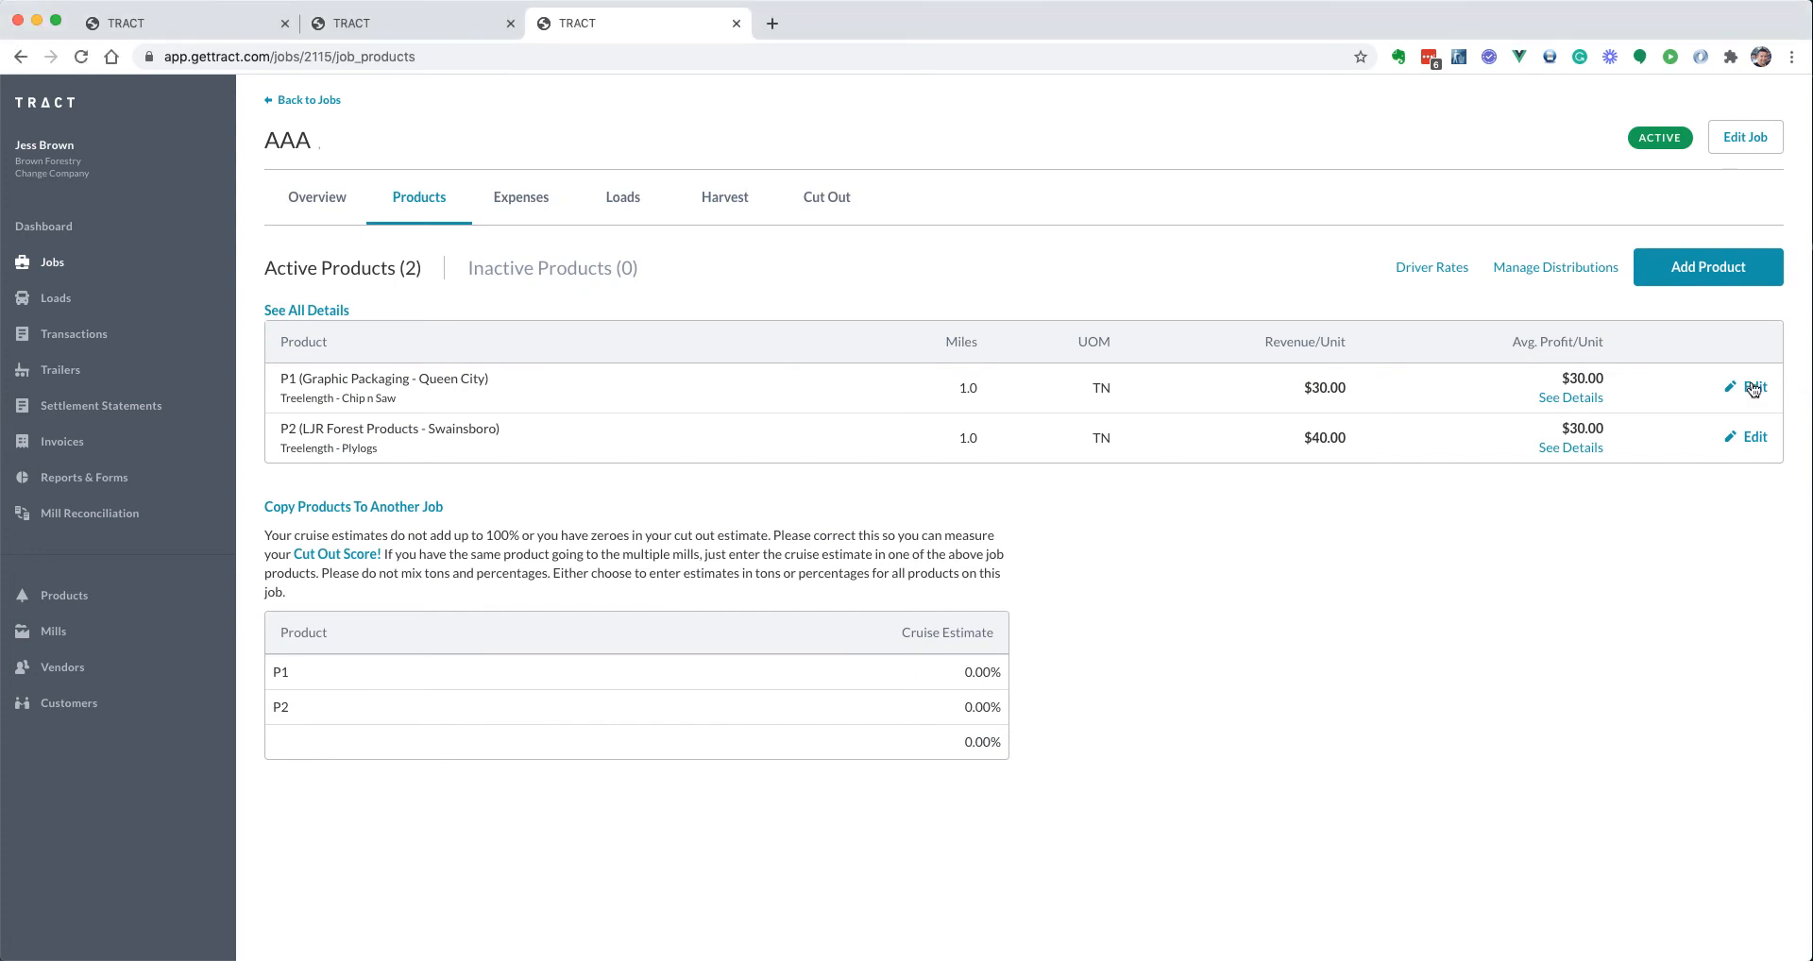
Give product P1 a Trucking Expense distribution to Black Trucking at 0.15 per mile per ton
click(1753, 388)
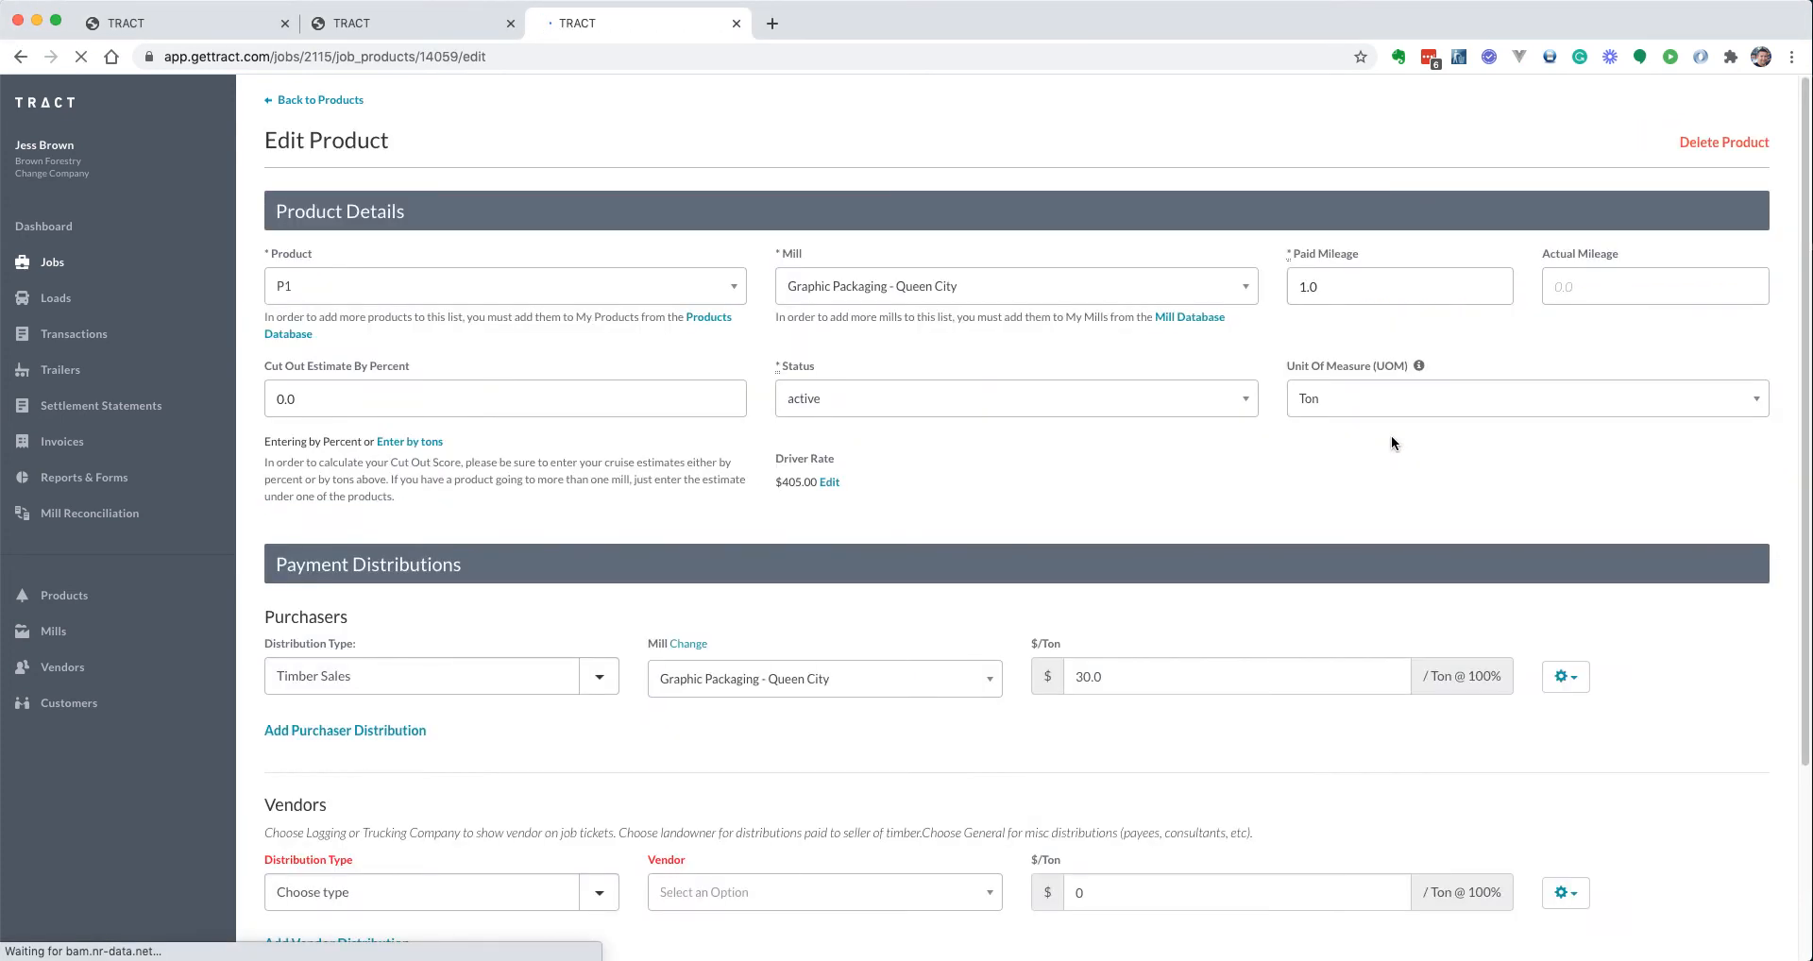
scroll(1132, 509, down, 3)
click(420, 652)
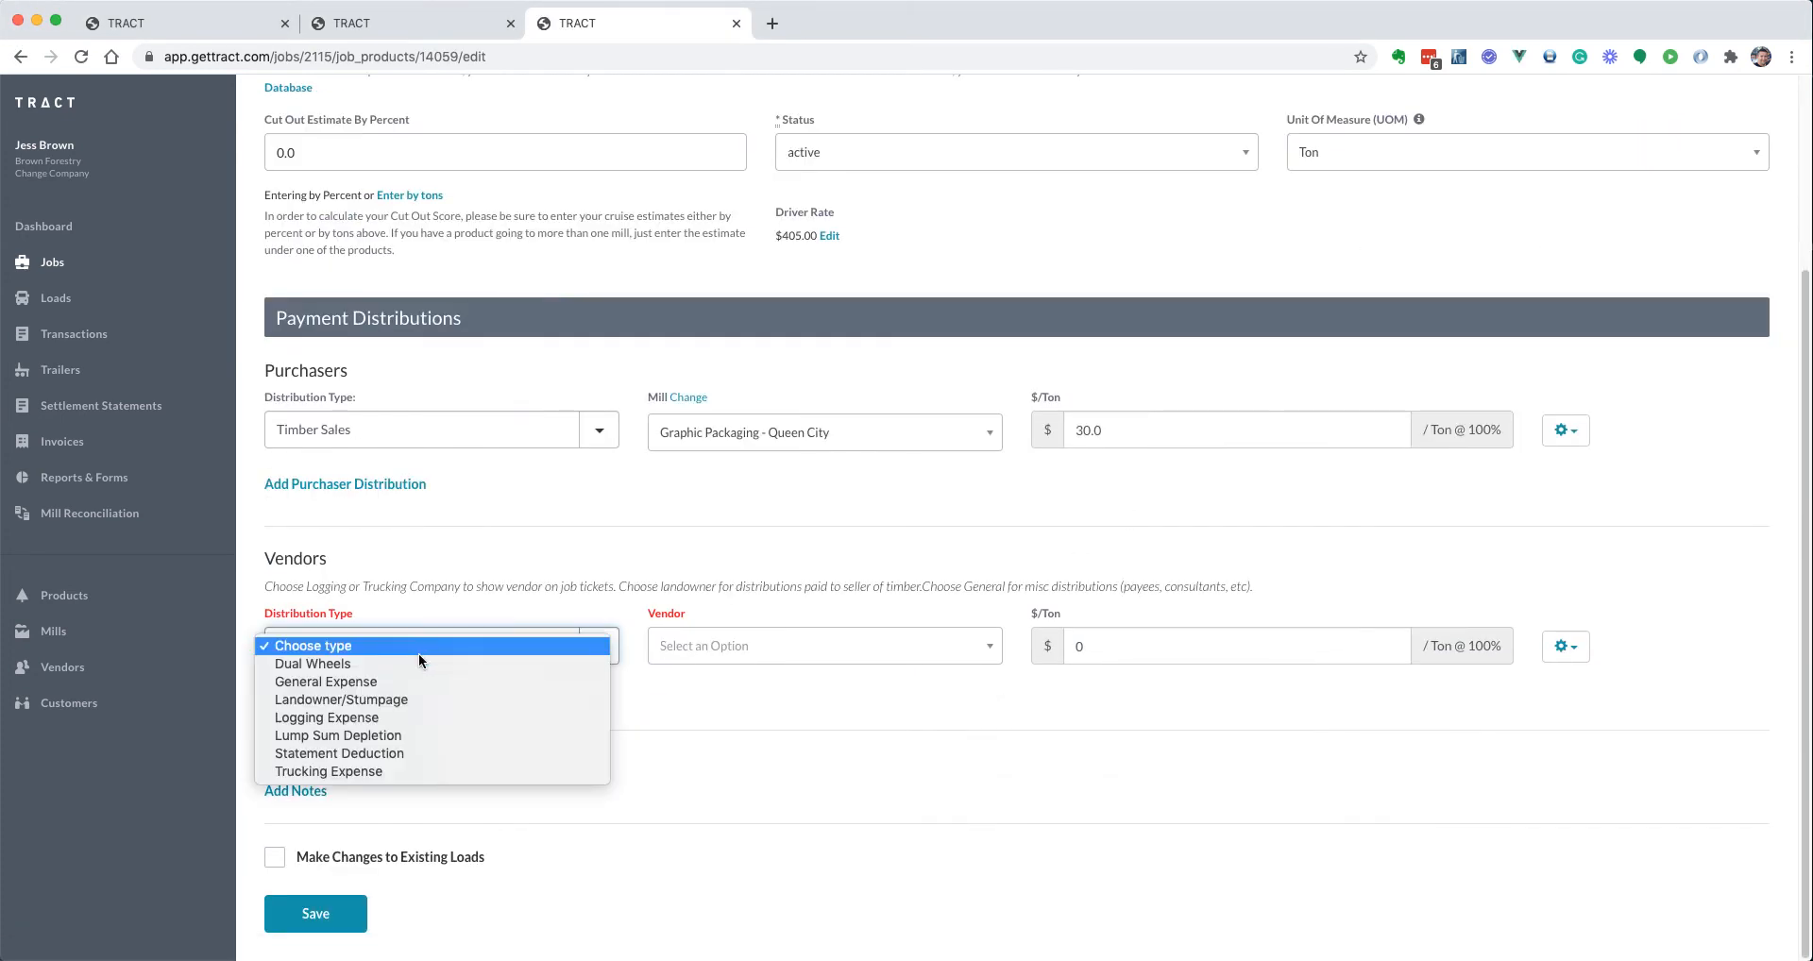
click(420, 767)
click(727, 648)
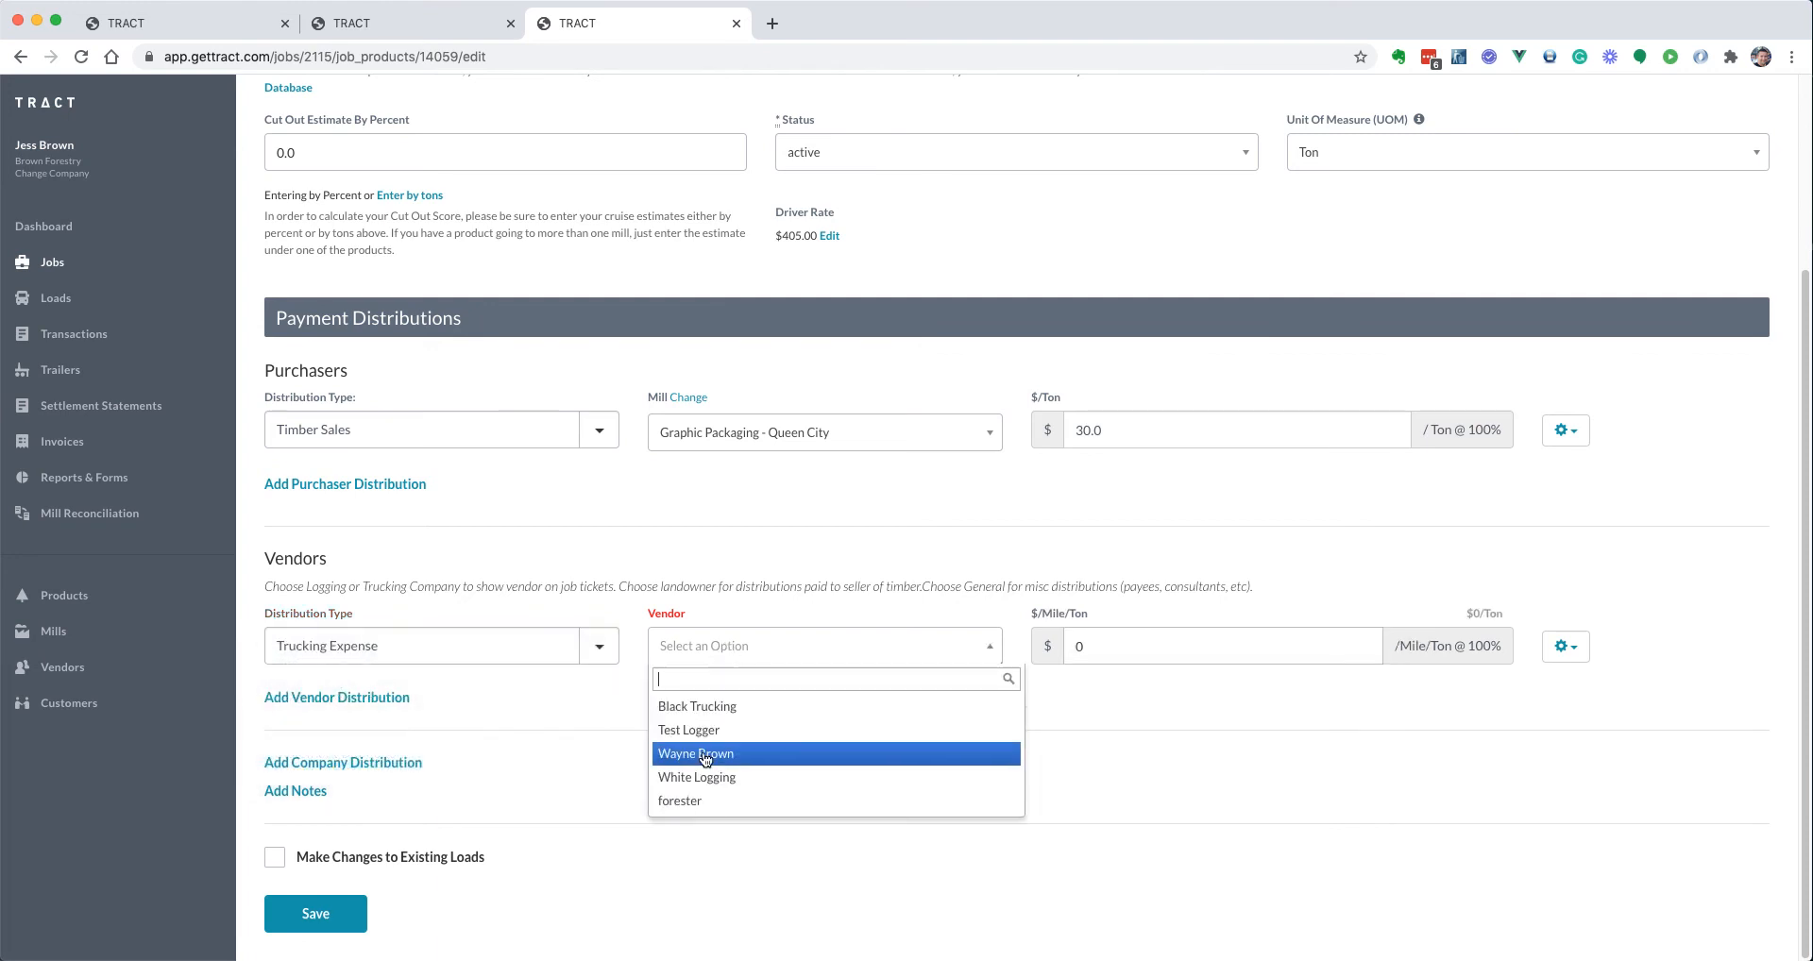
click(716, 707)
click(1169, 650)
text(0.15)
key(Tab)
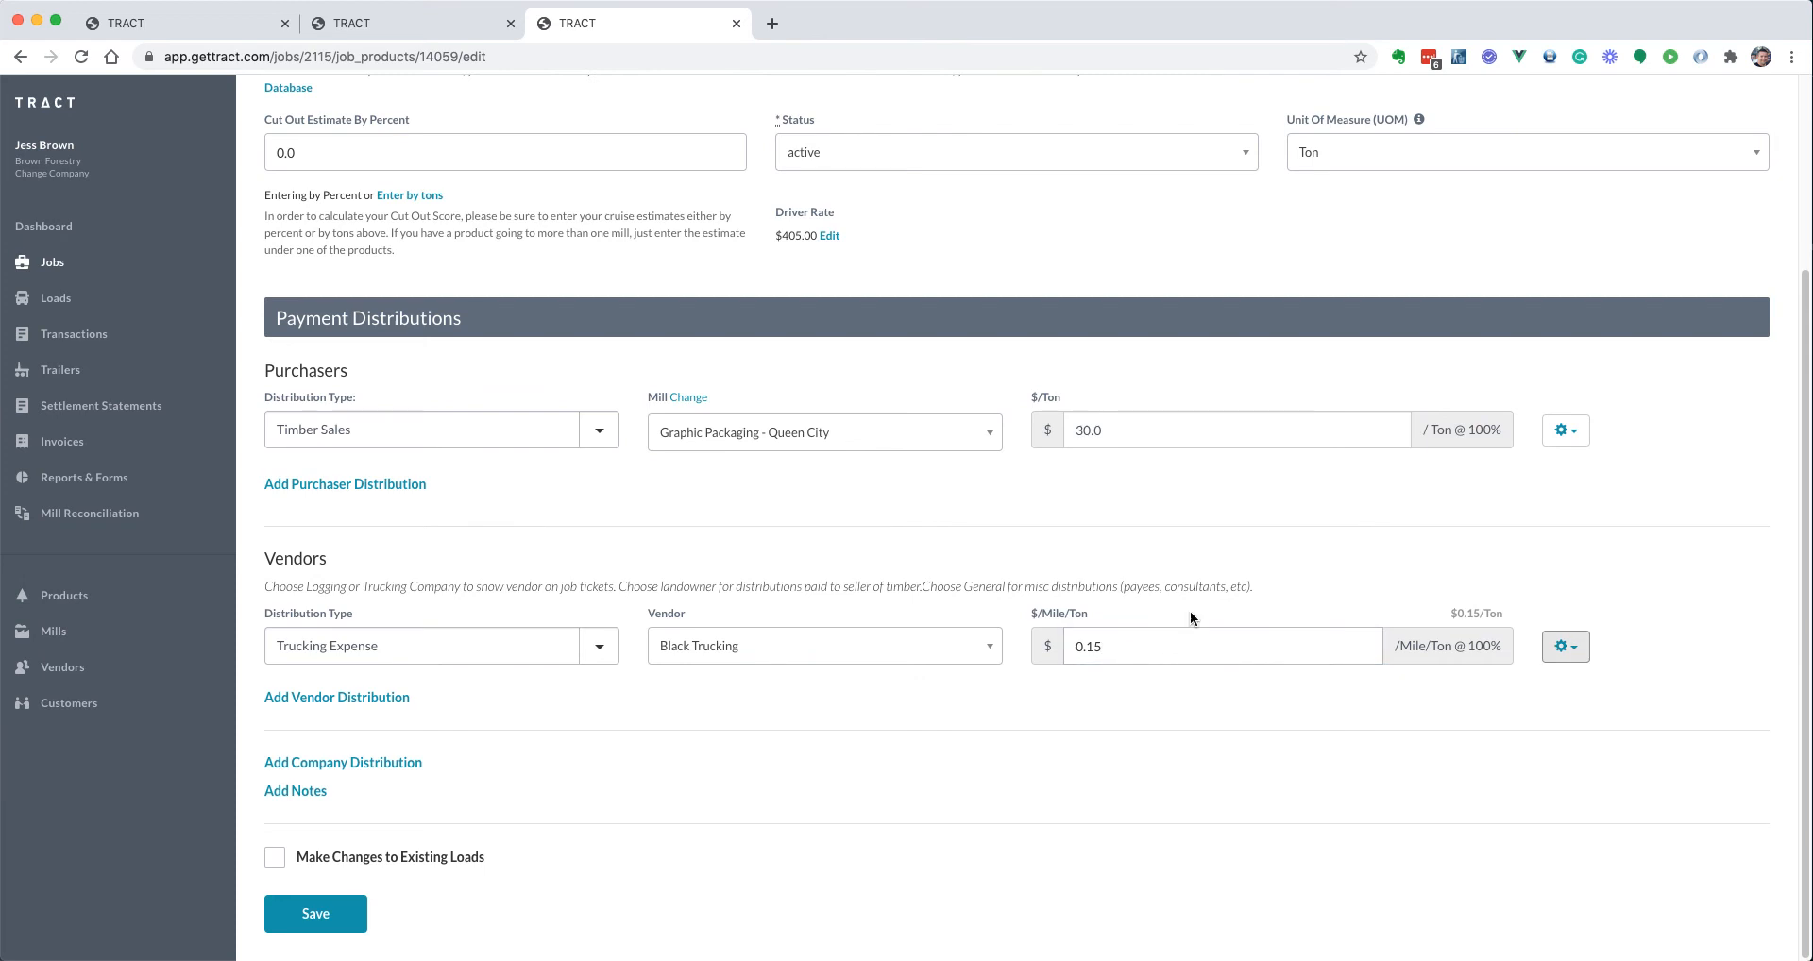
Set P1's paid mileage to 20 and save the product
scroll(1209, 609, up, 5)
double_click(1354, 295)
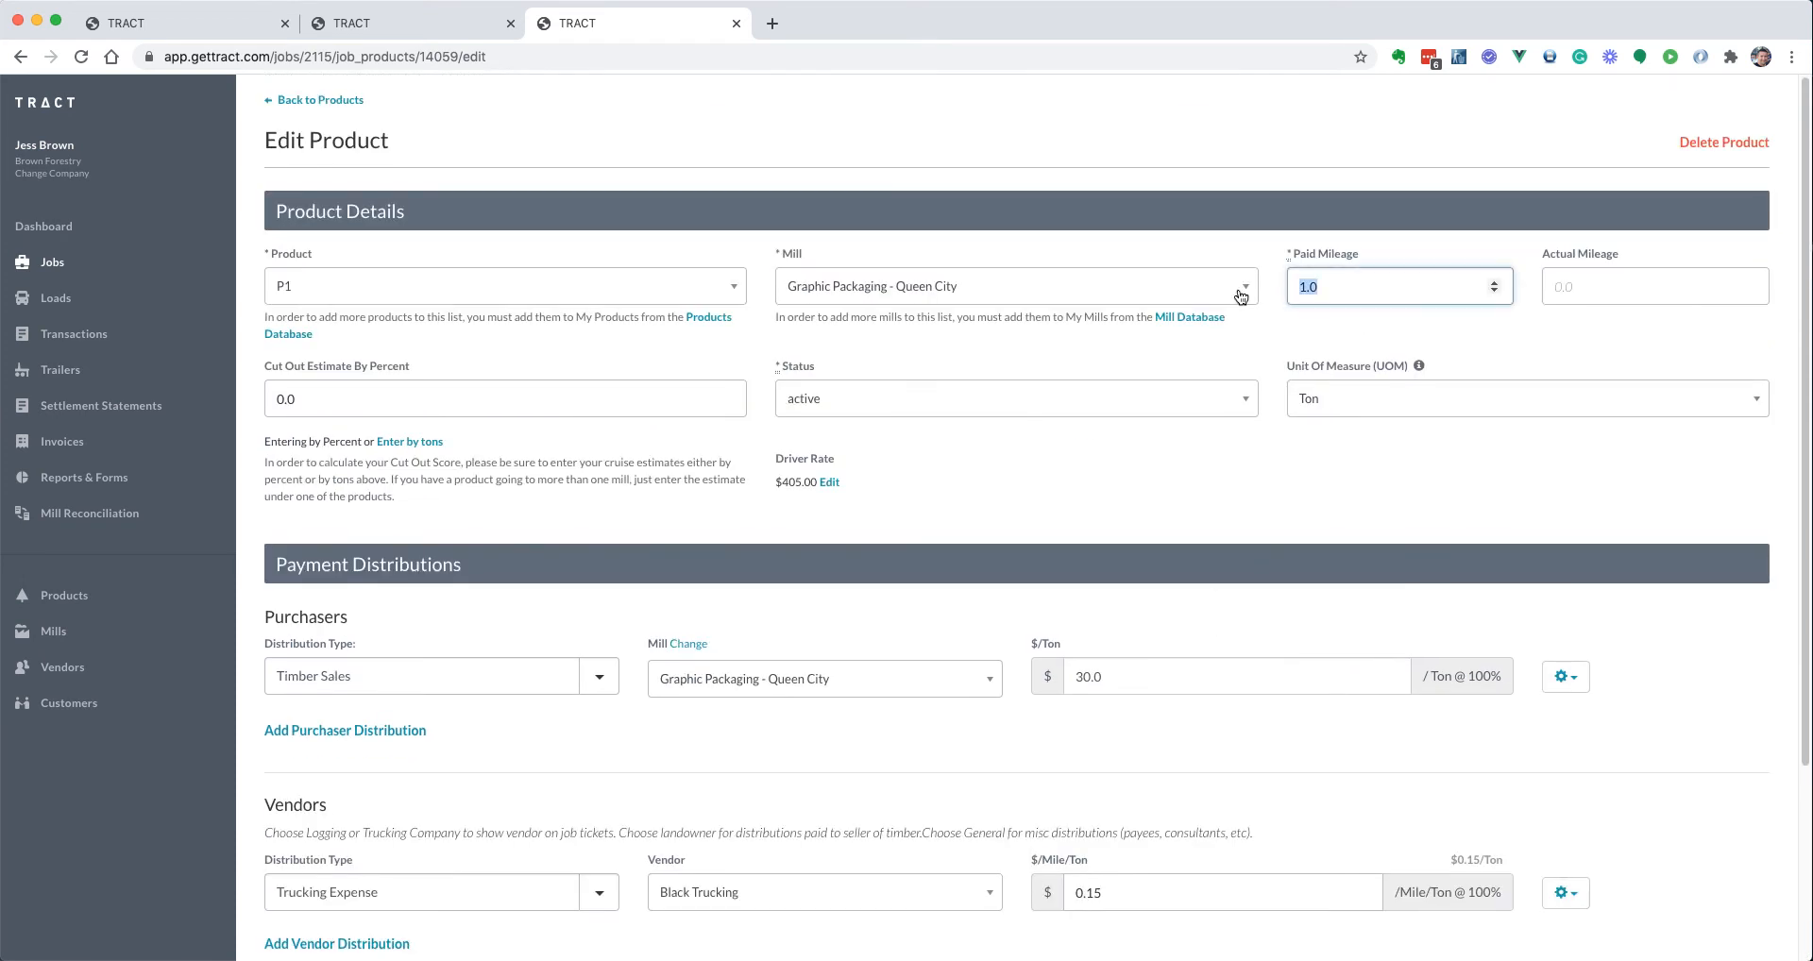
text(20)
key(Tab)
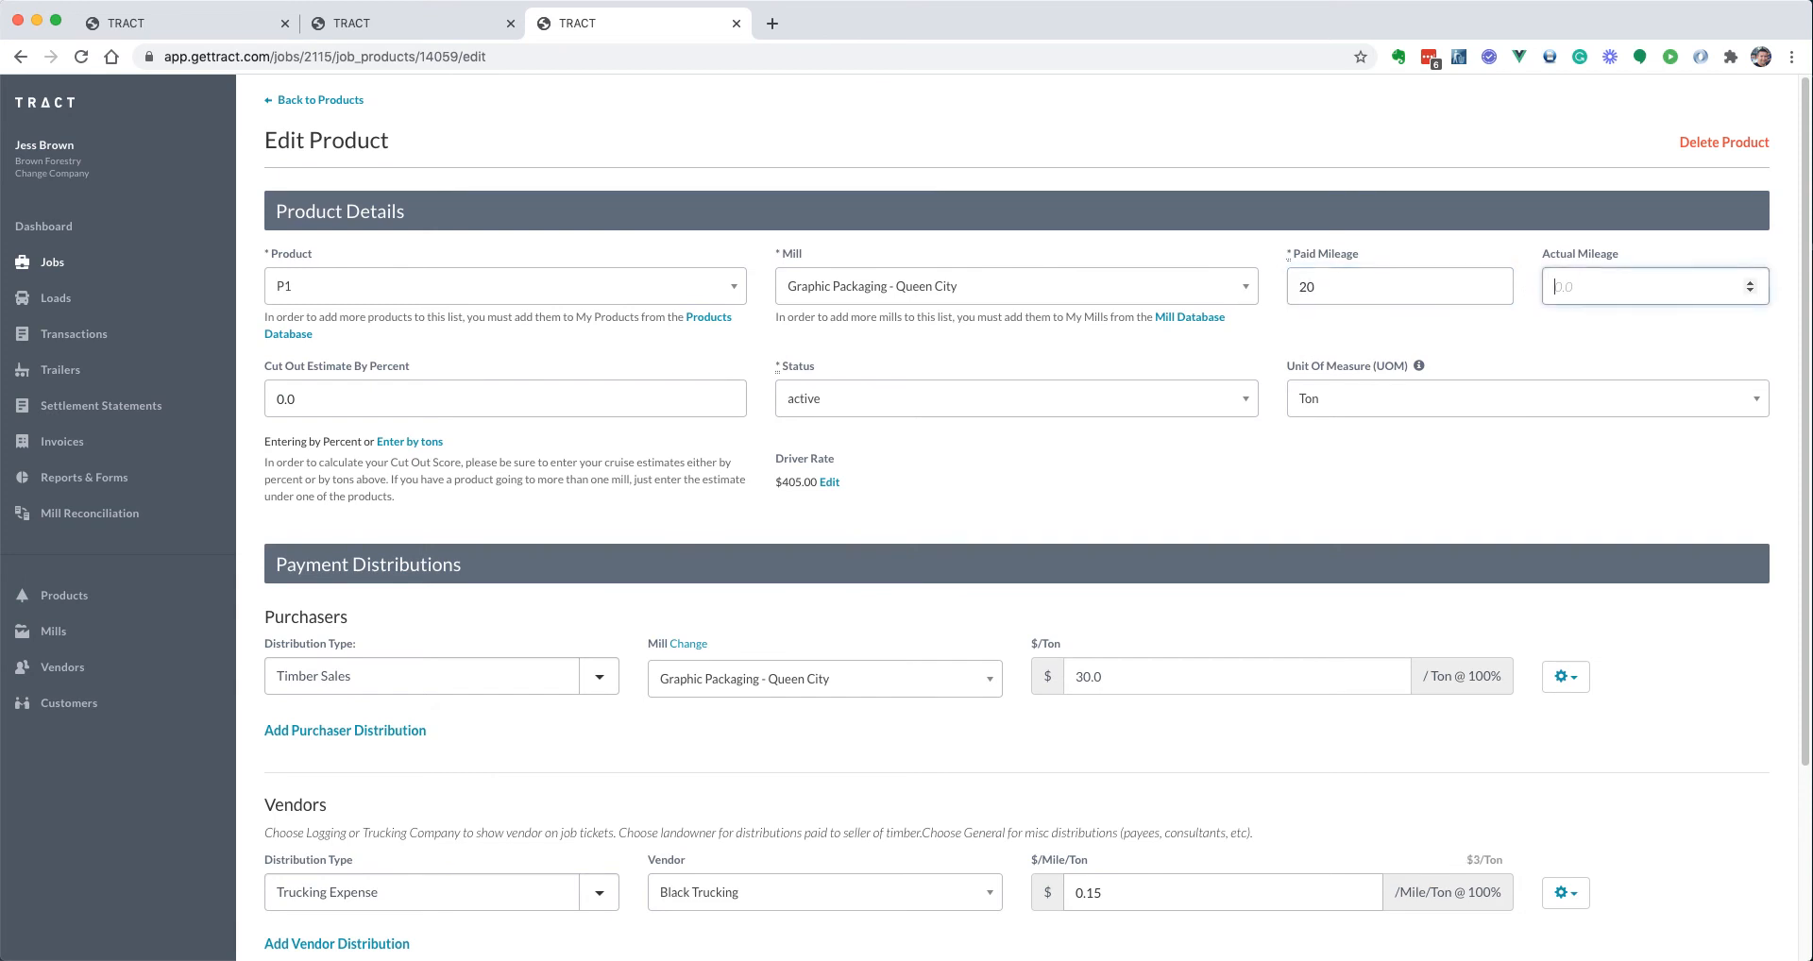
scroll(1381, 559, down, 3)
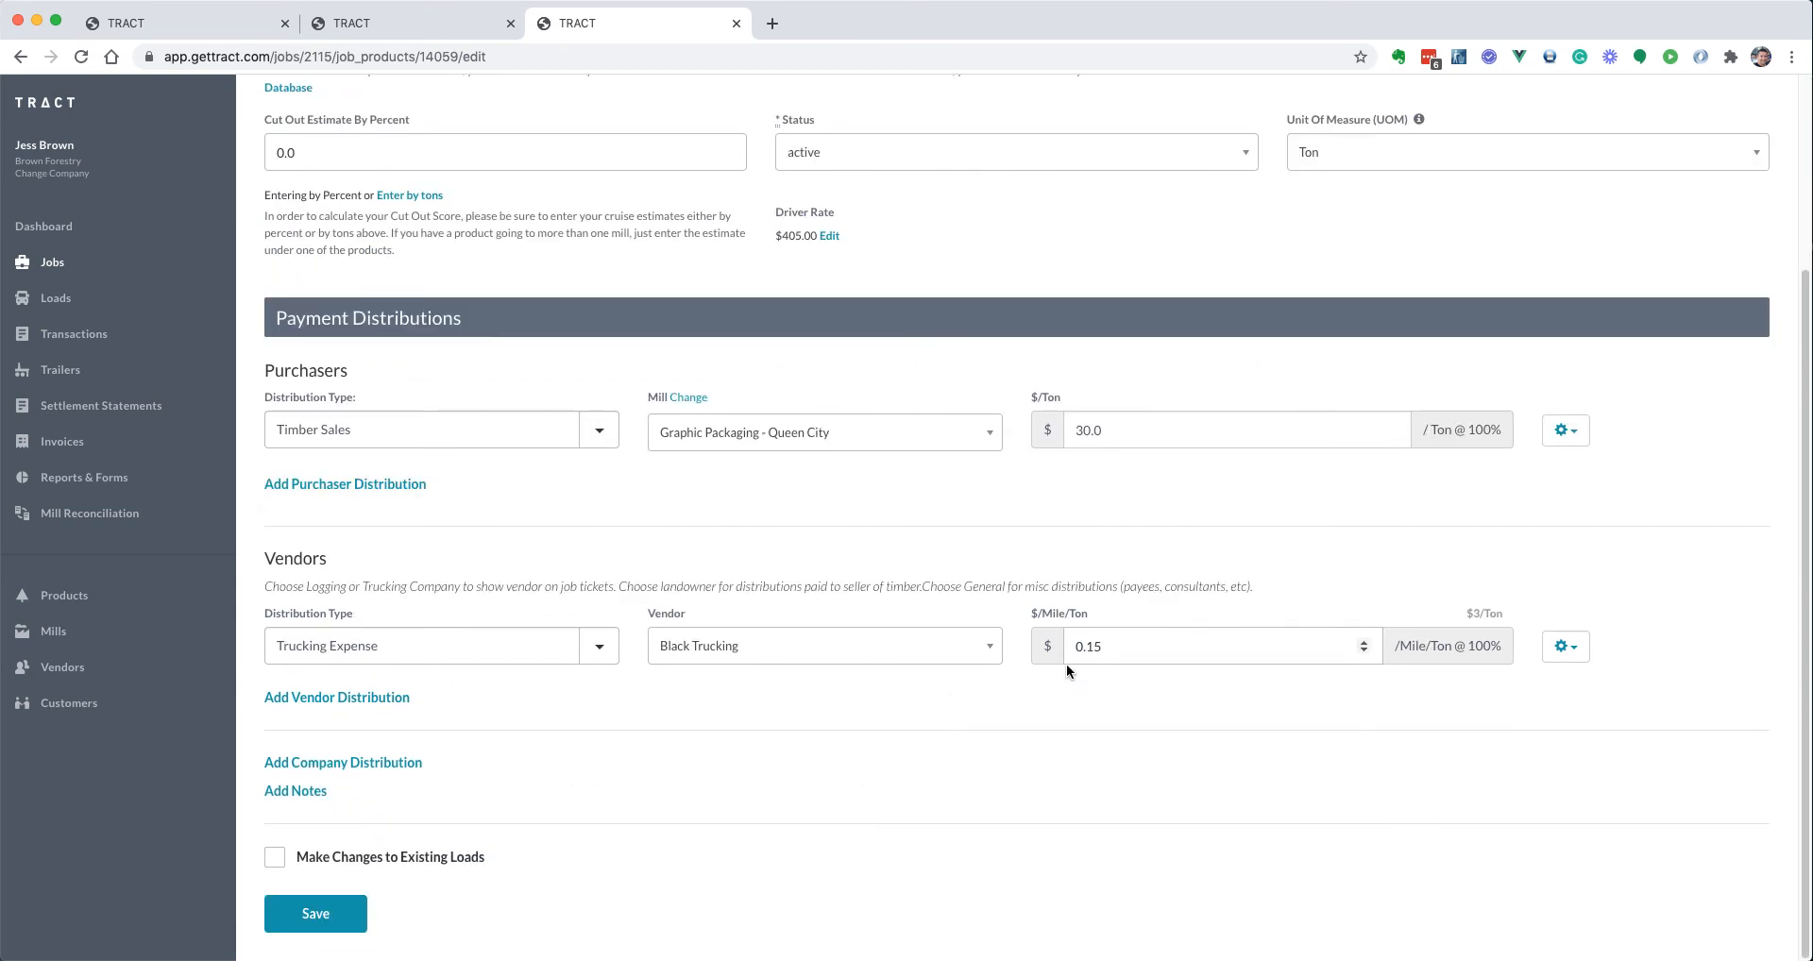
click(277, 923)
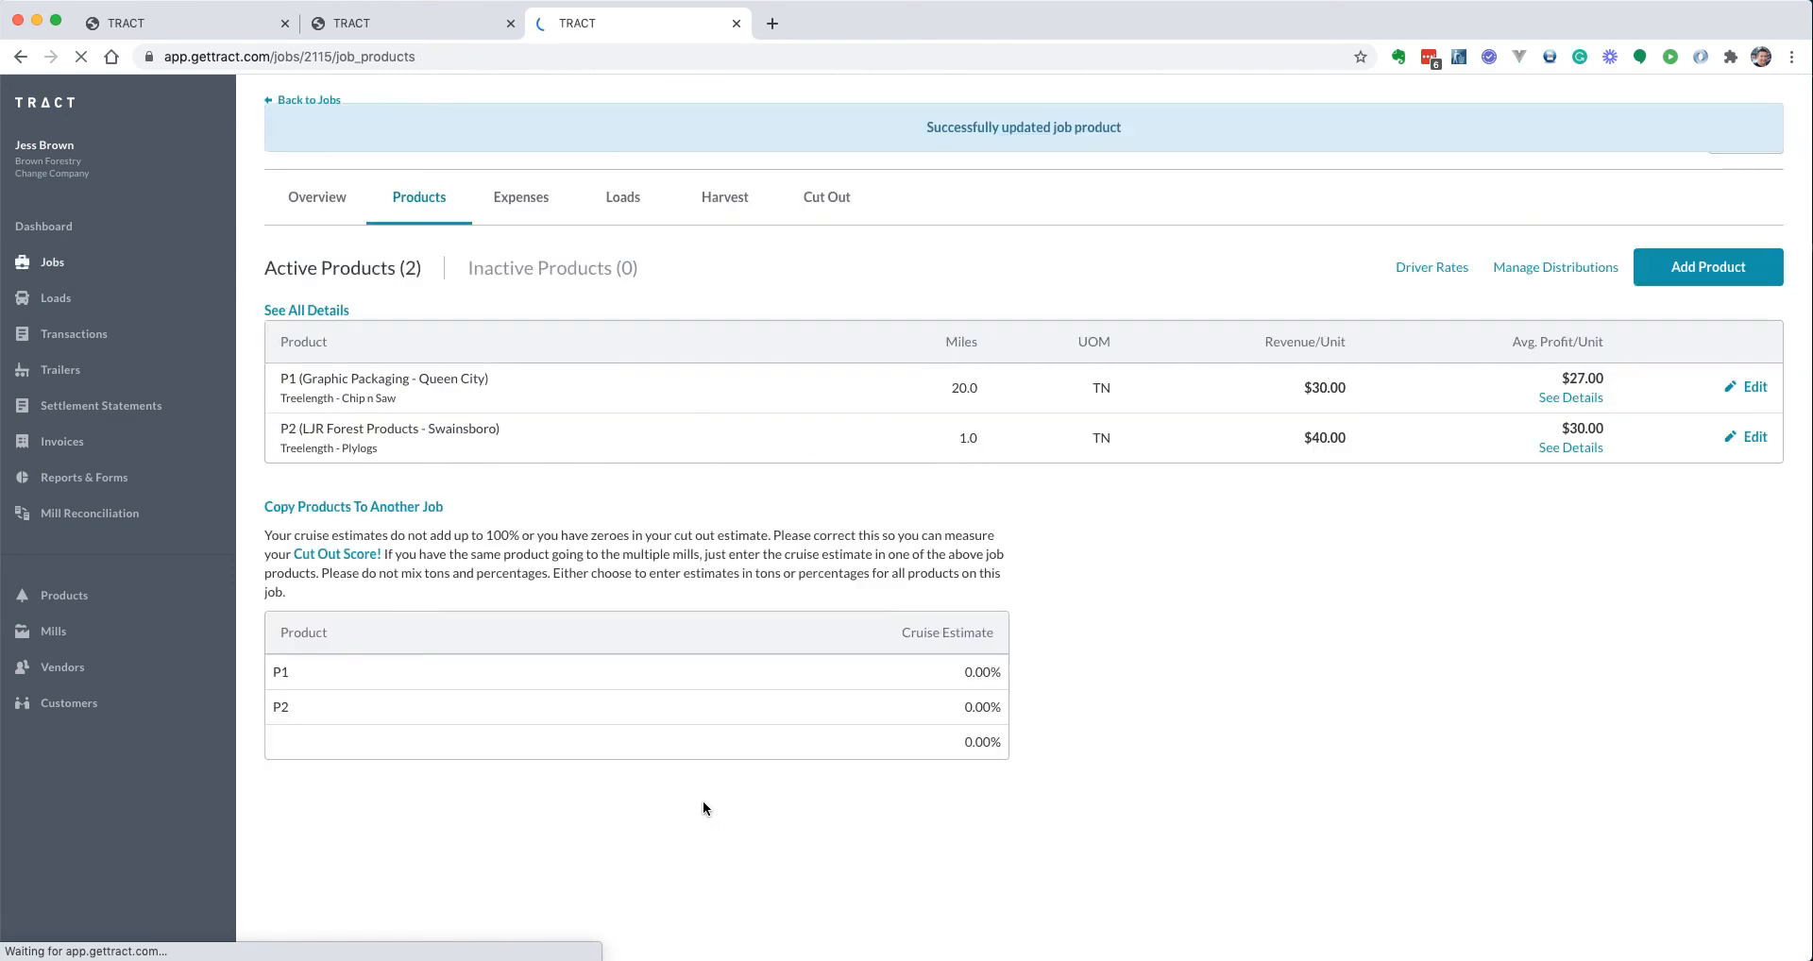
Close the stray screenshot tab and return to job AAA's loads list
click(409, 28)
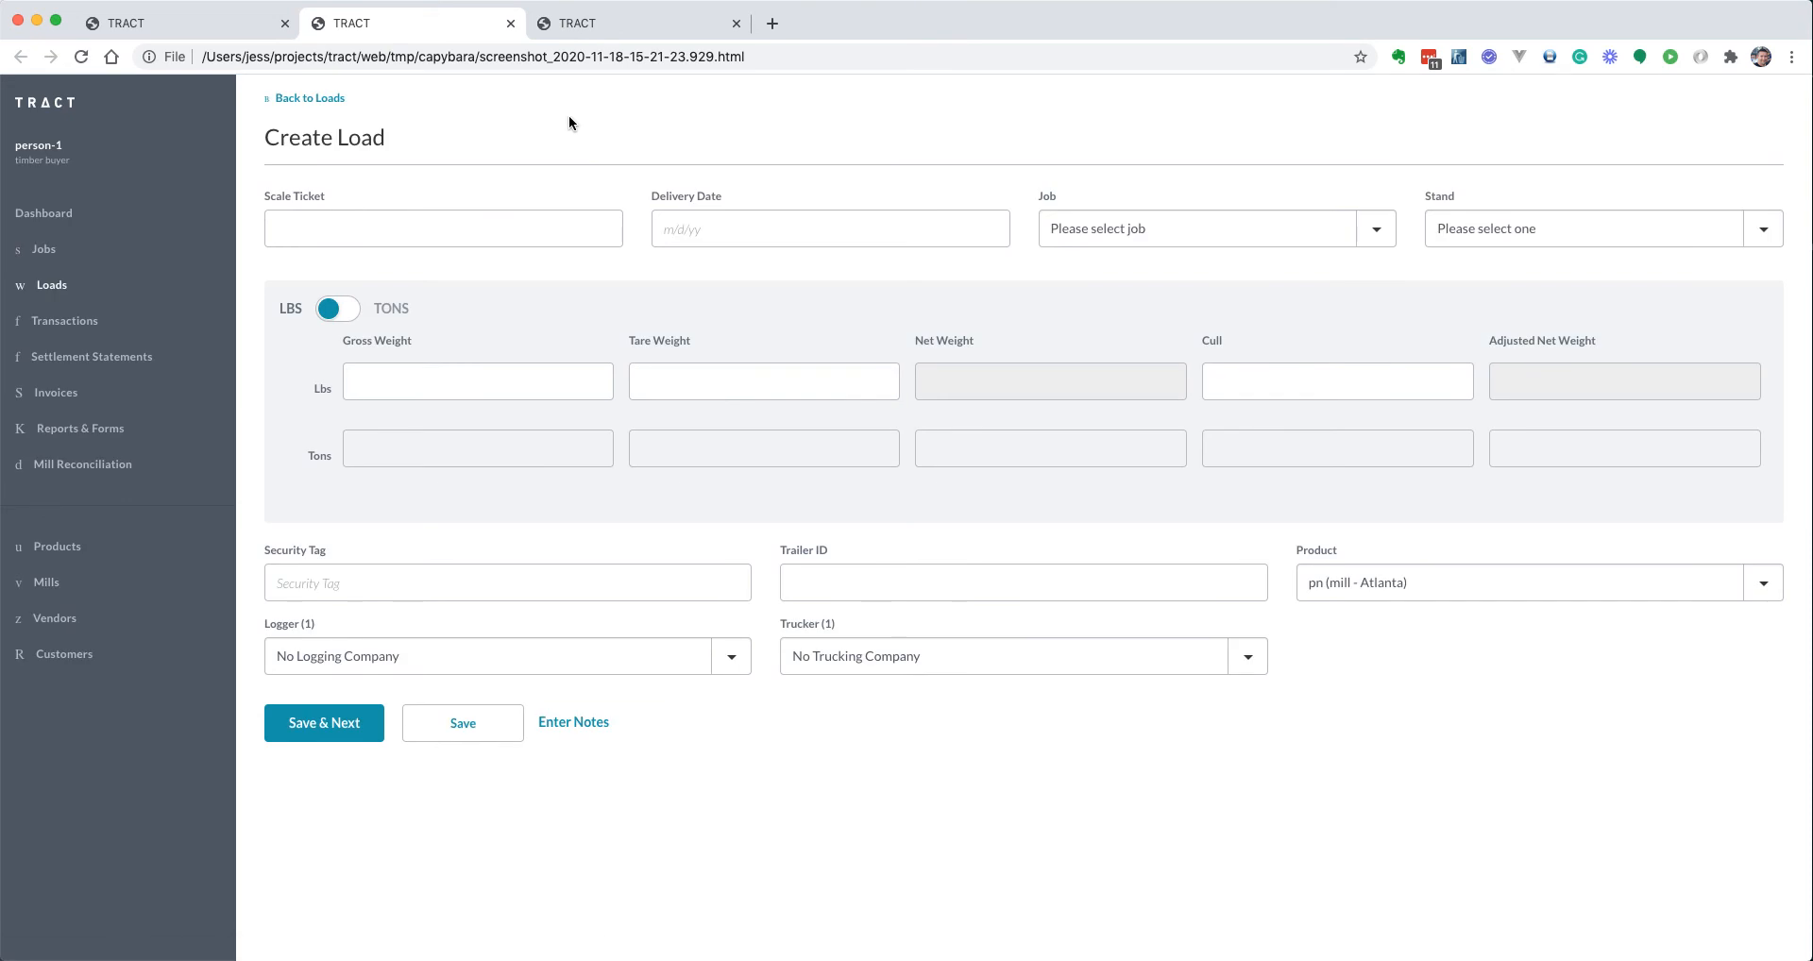
key(super+w)
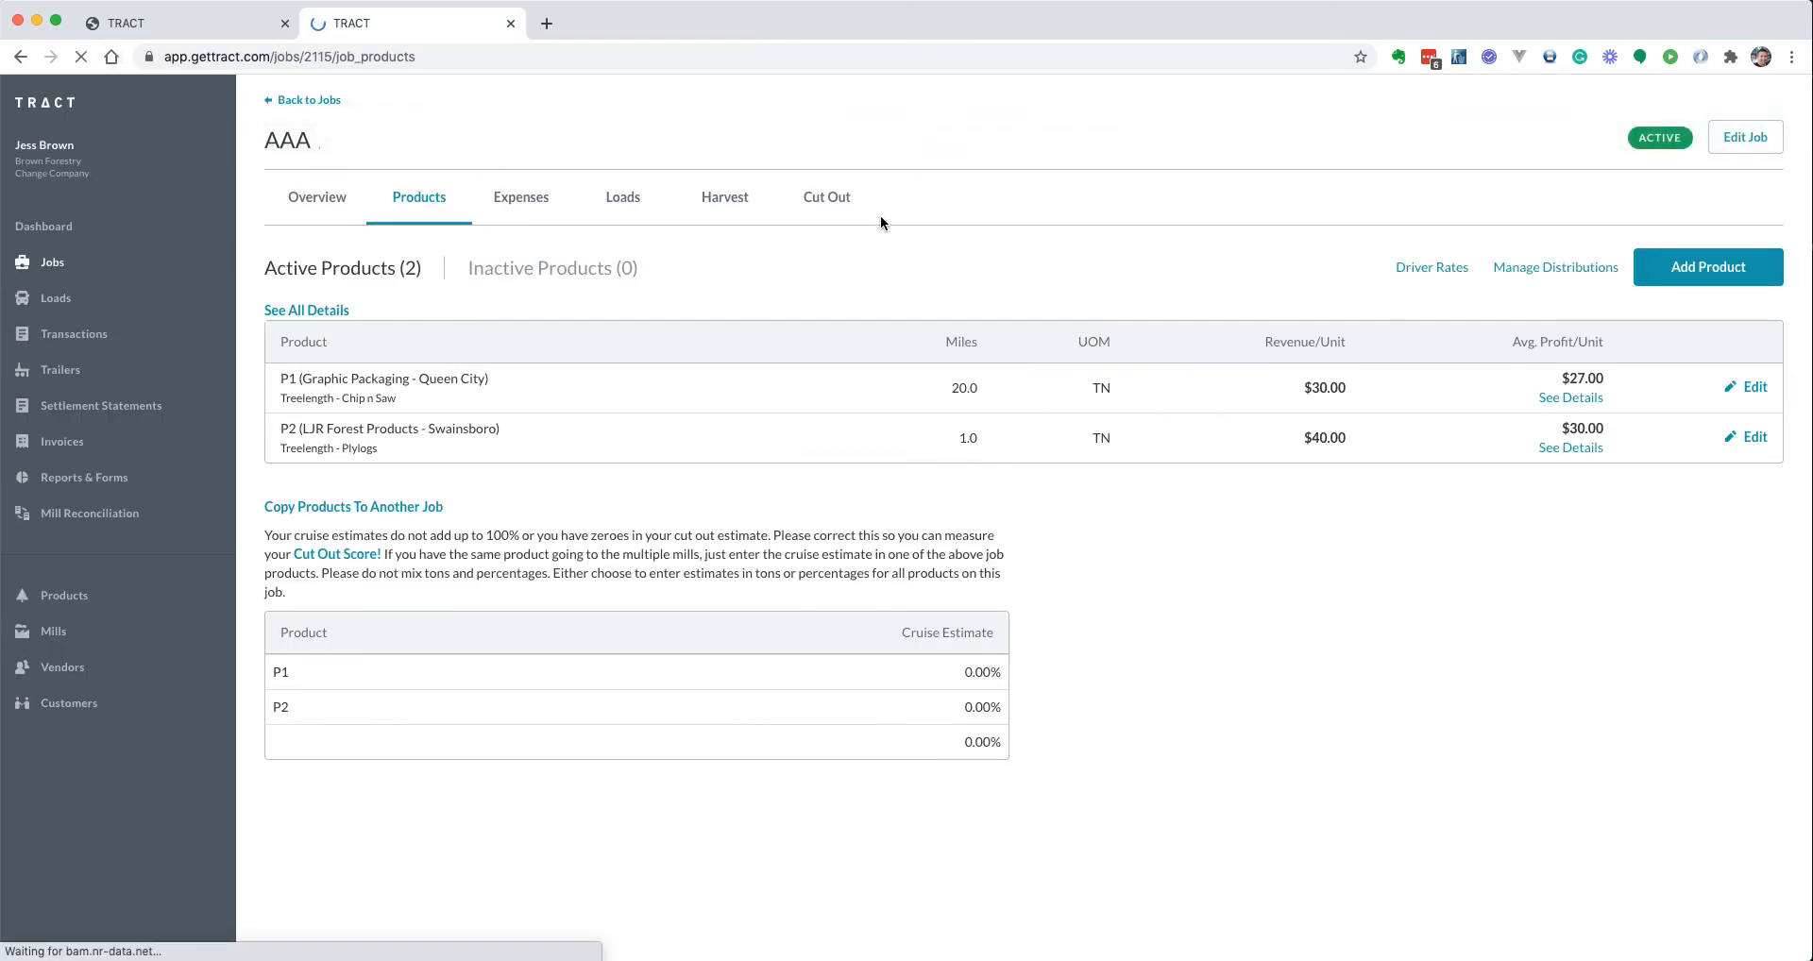
key(super+1)
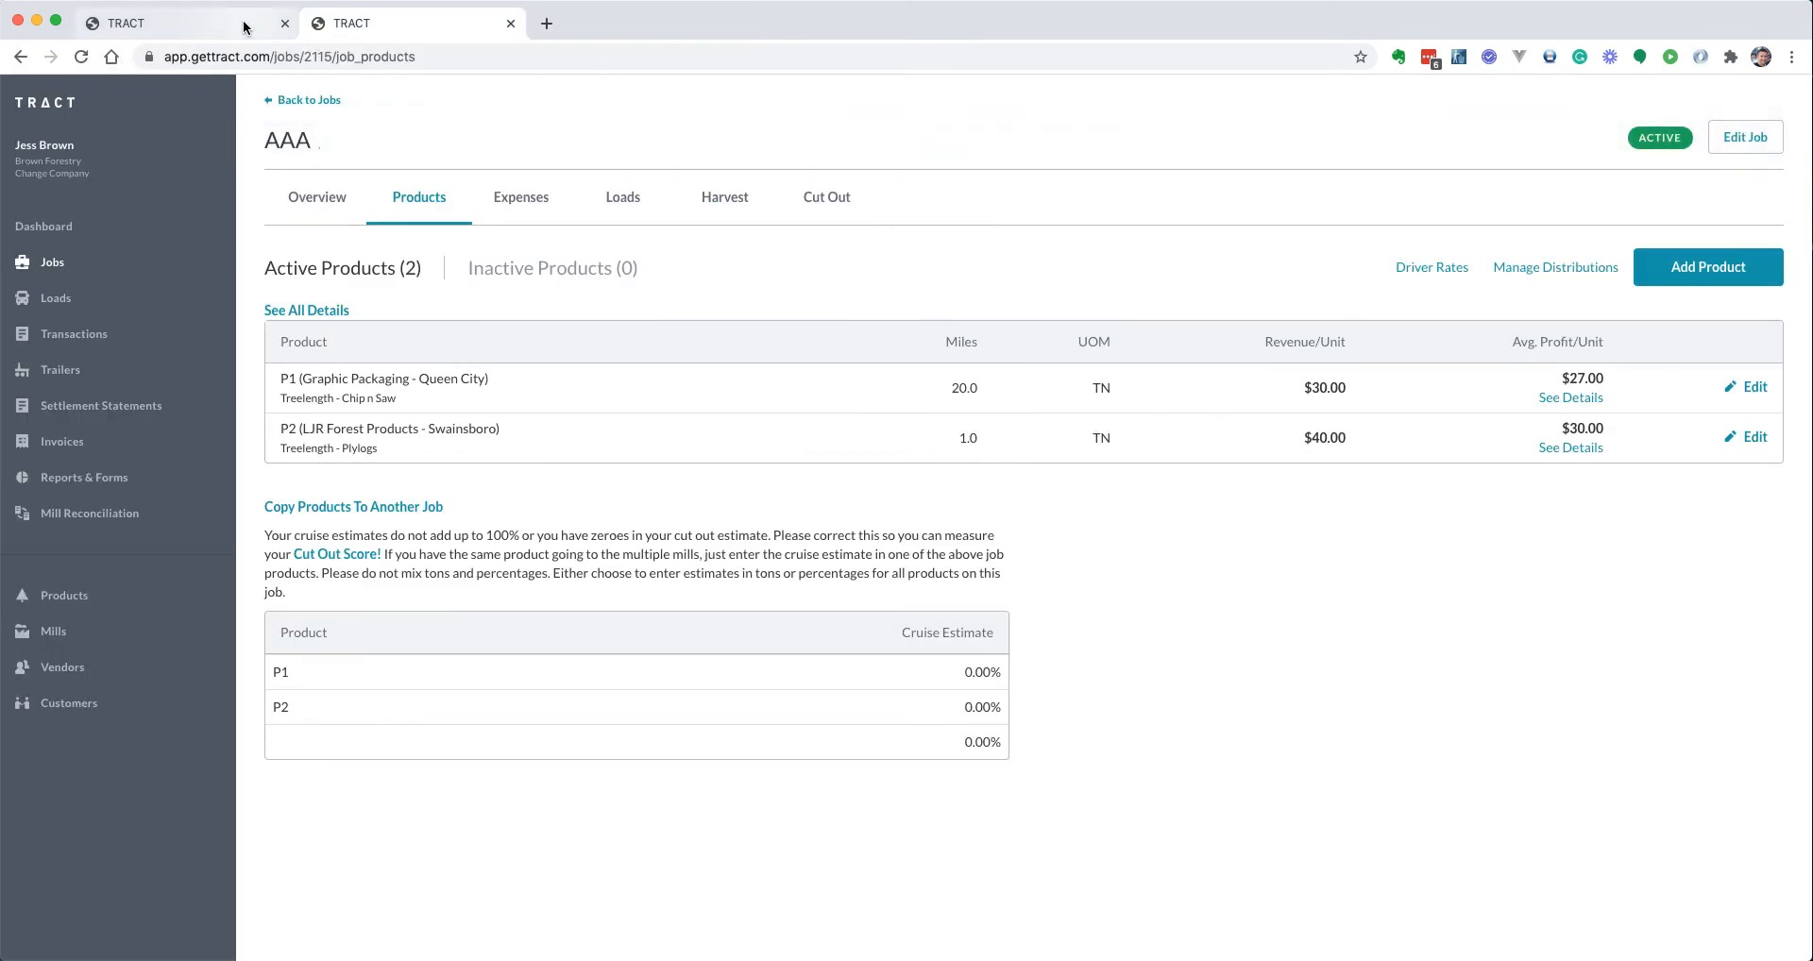
click(467, 27)
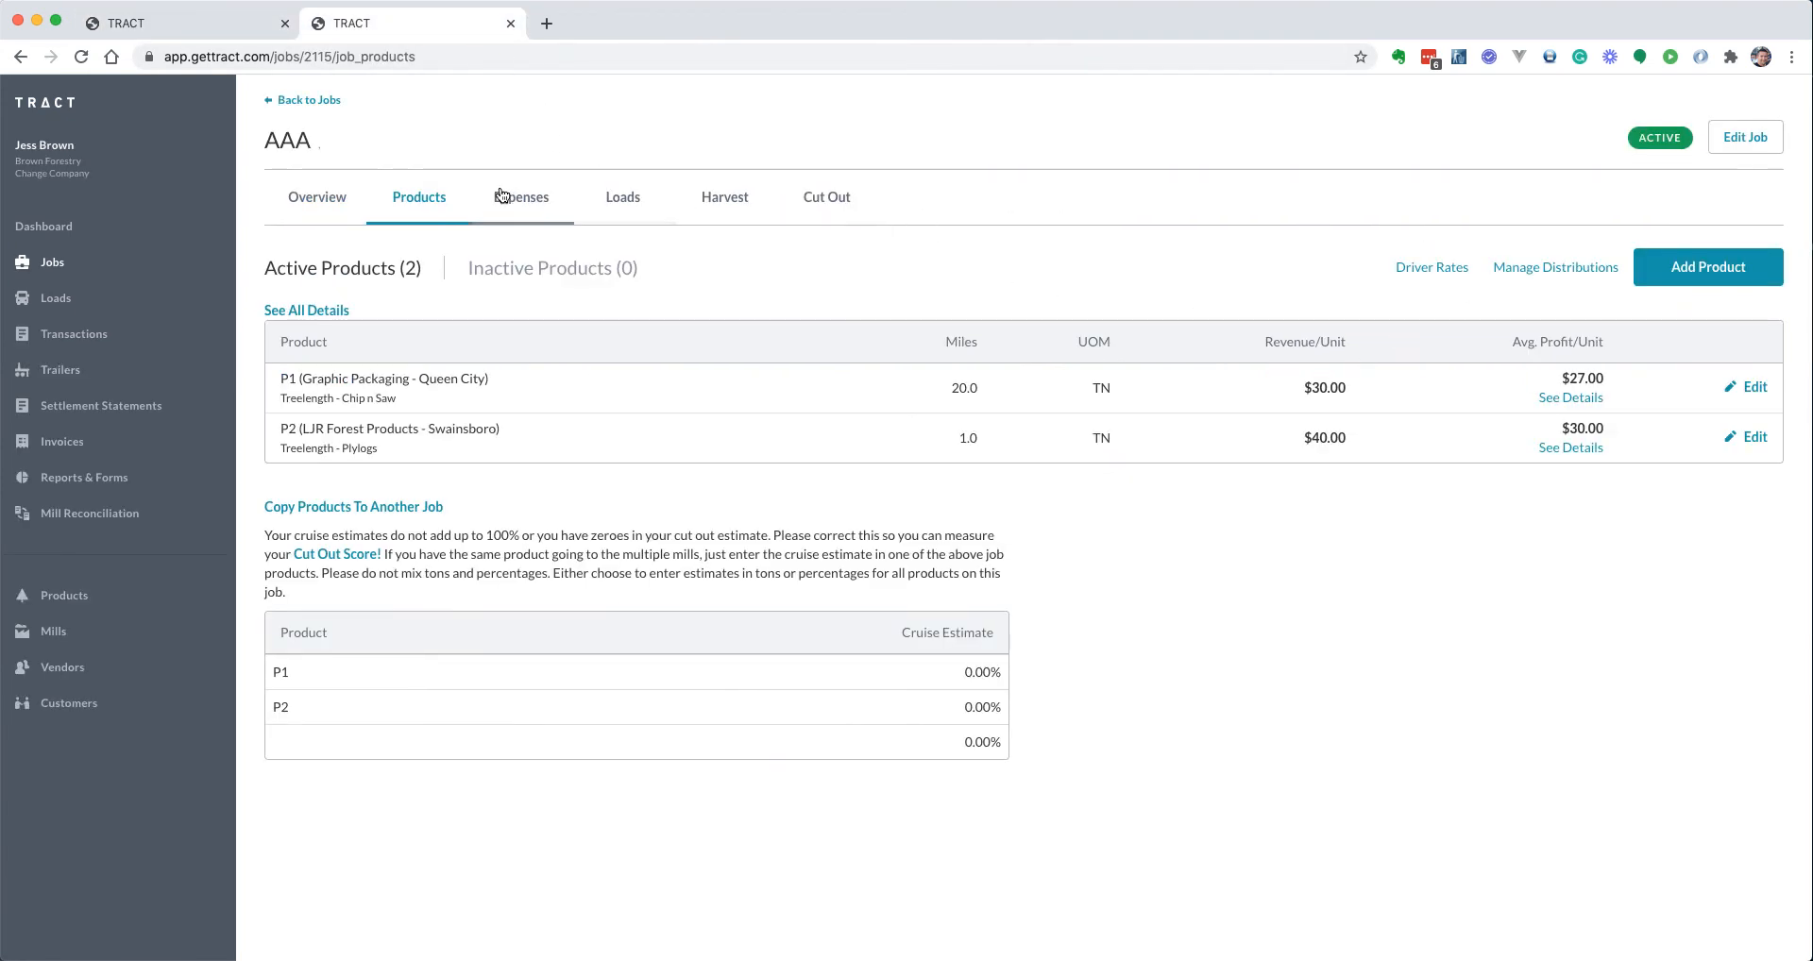
click(644, 203)
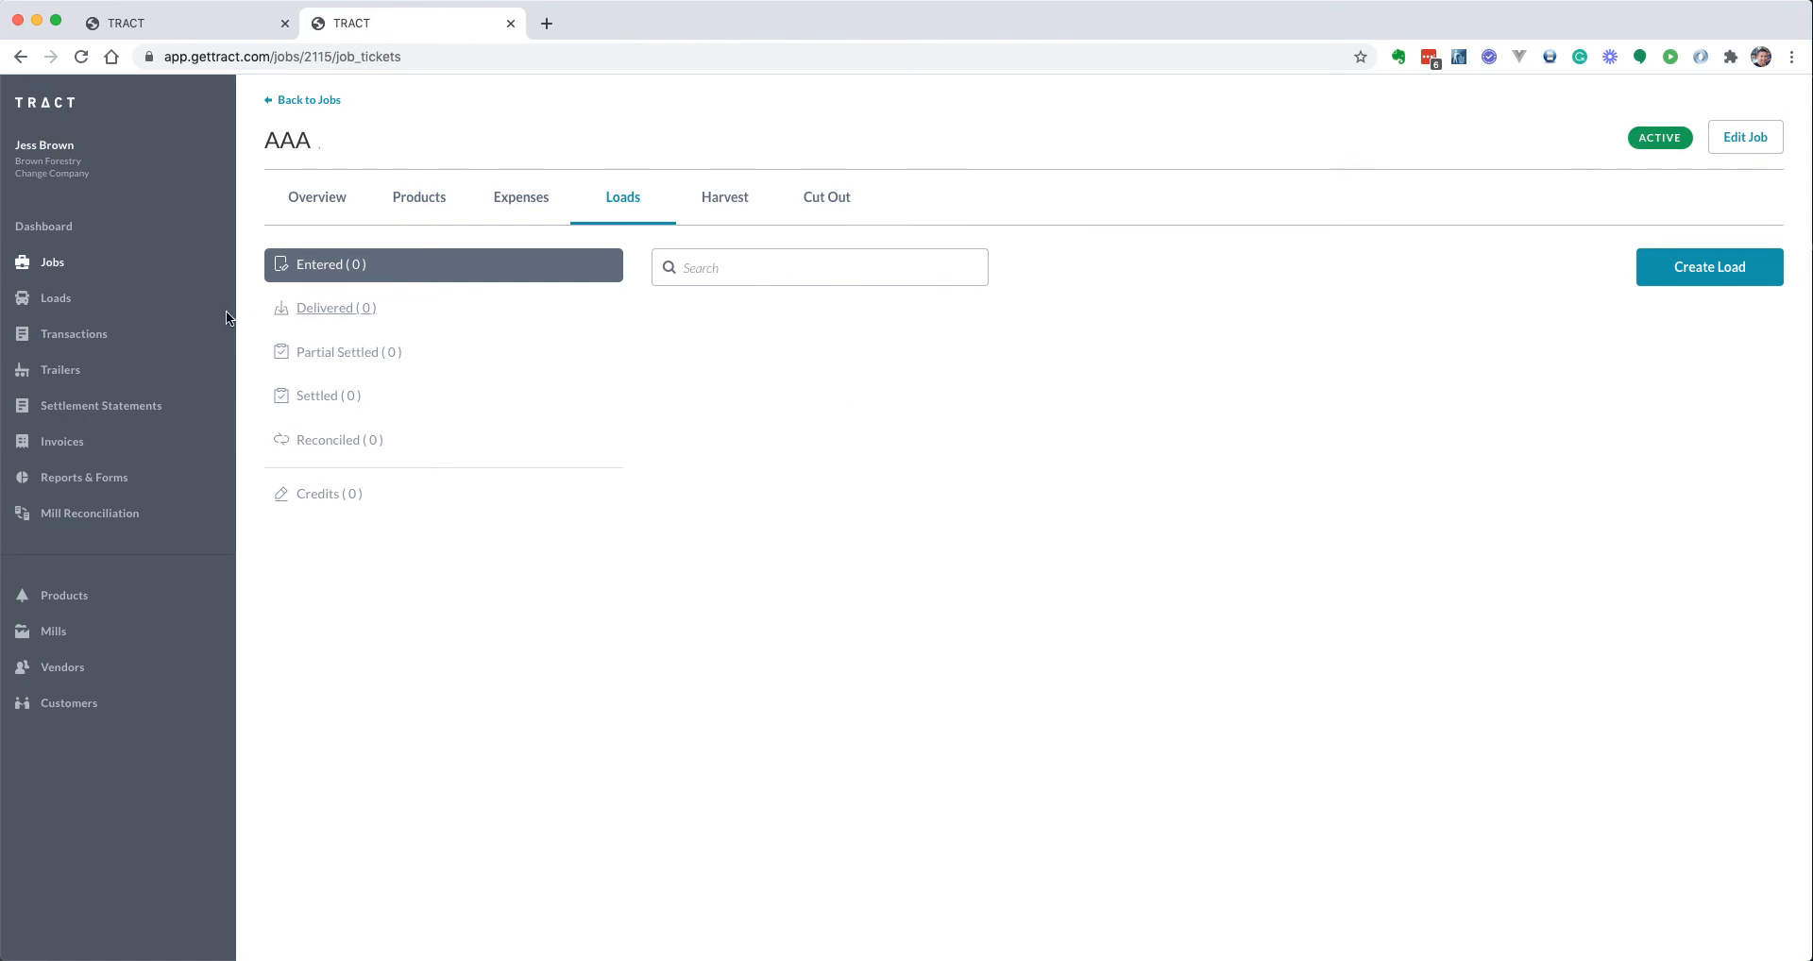
Save a new load with a scale ticket, 20 gross tons, Black Trucking and its driver
click(631, 198)
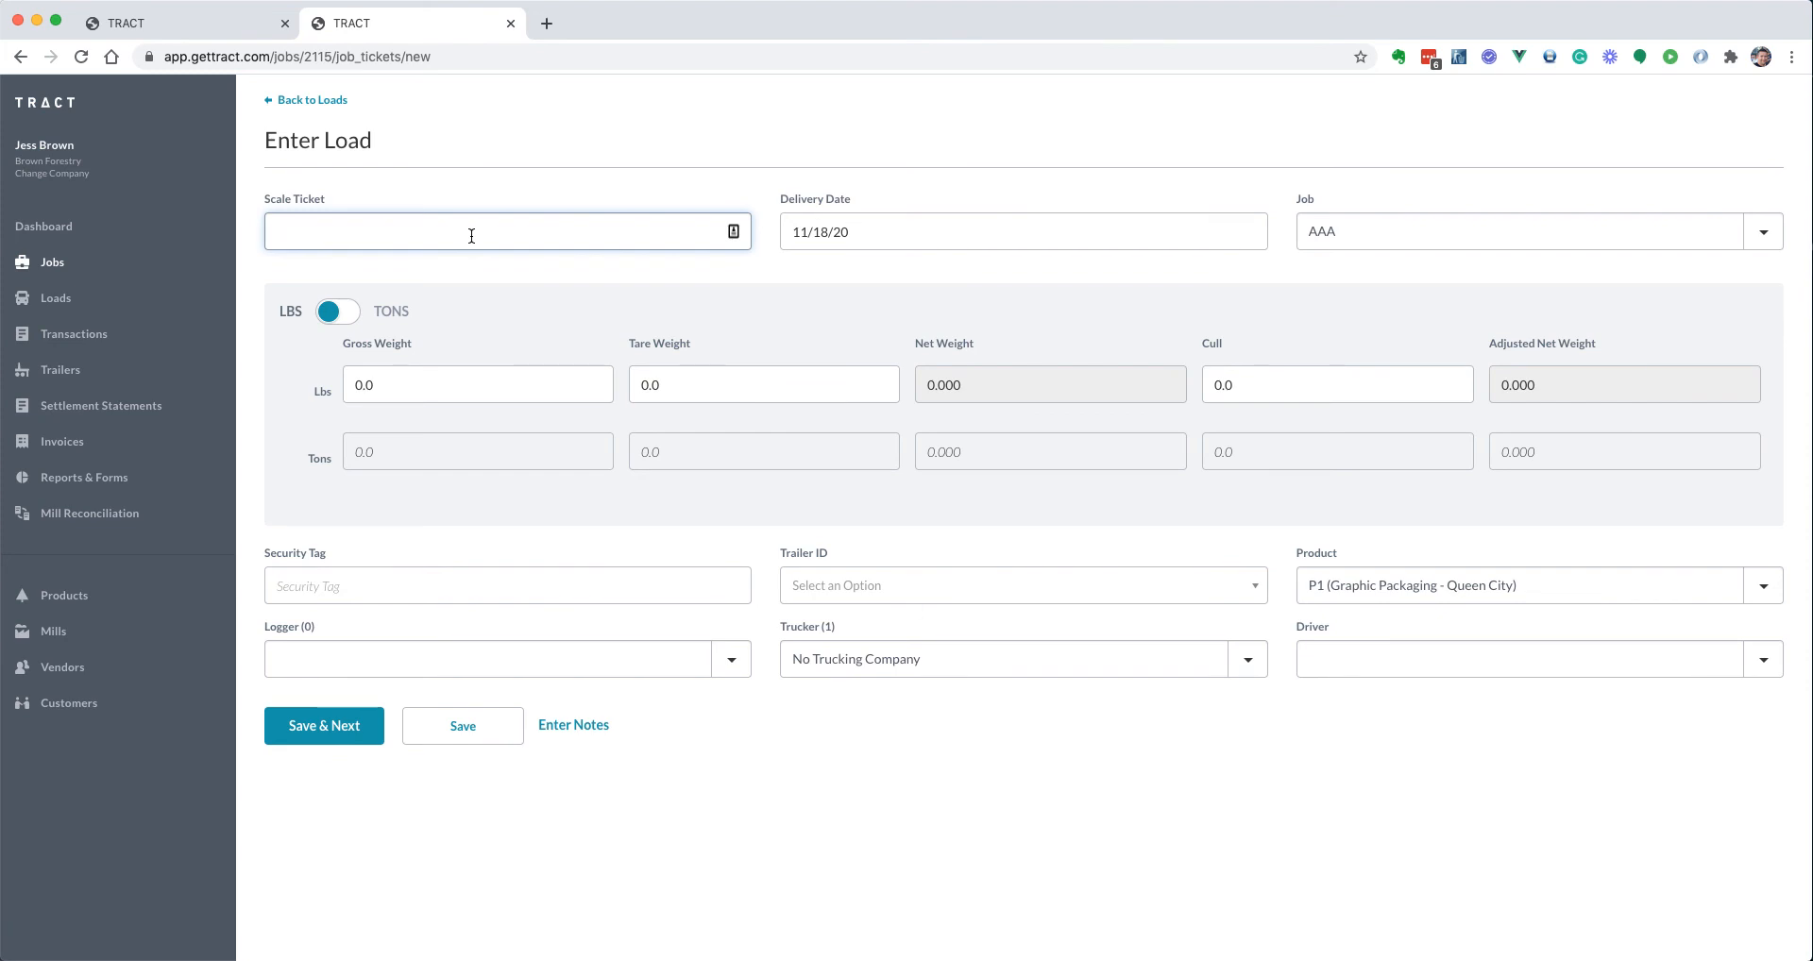
text(878798)
click(335, 314)
click(397, 454)
text(20)
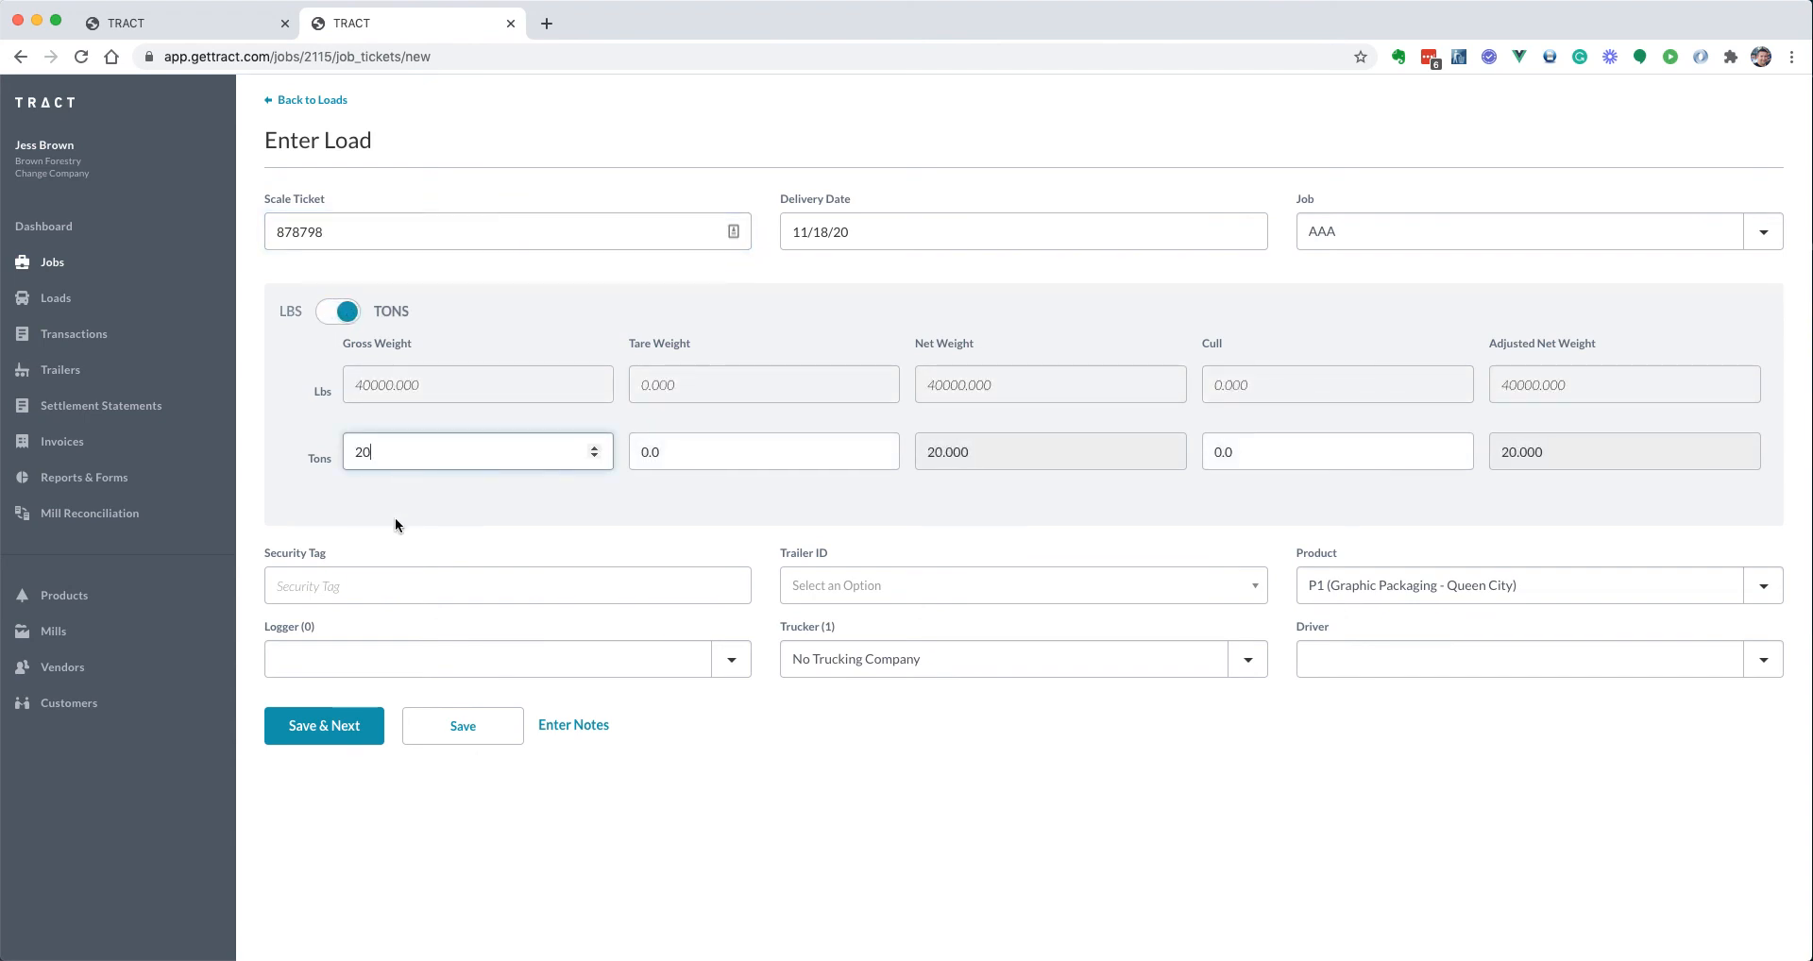
click(847, 658)
click(848, 678)
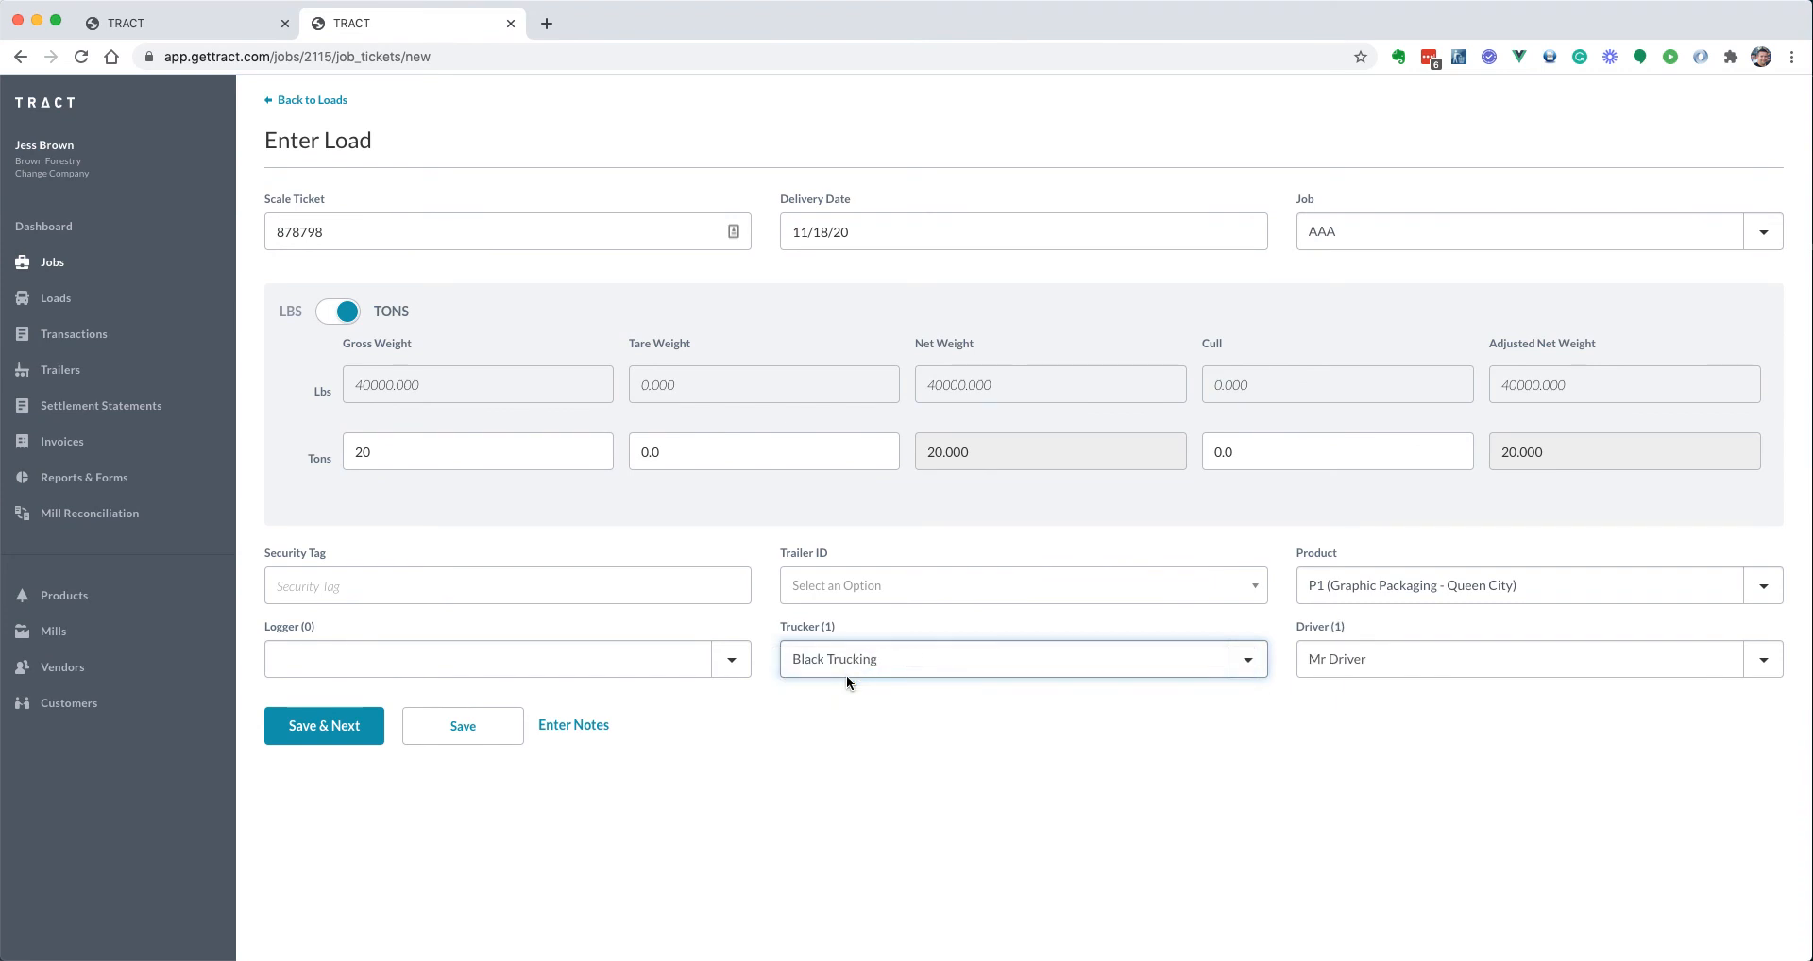
click(1371, 658)
click(1373, 658)
click(460, 726)
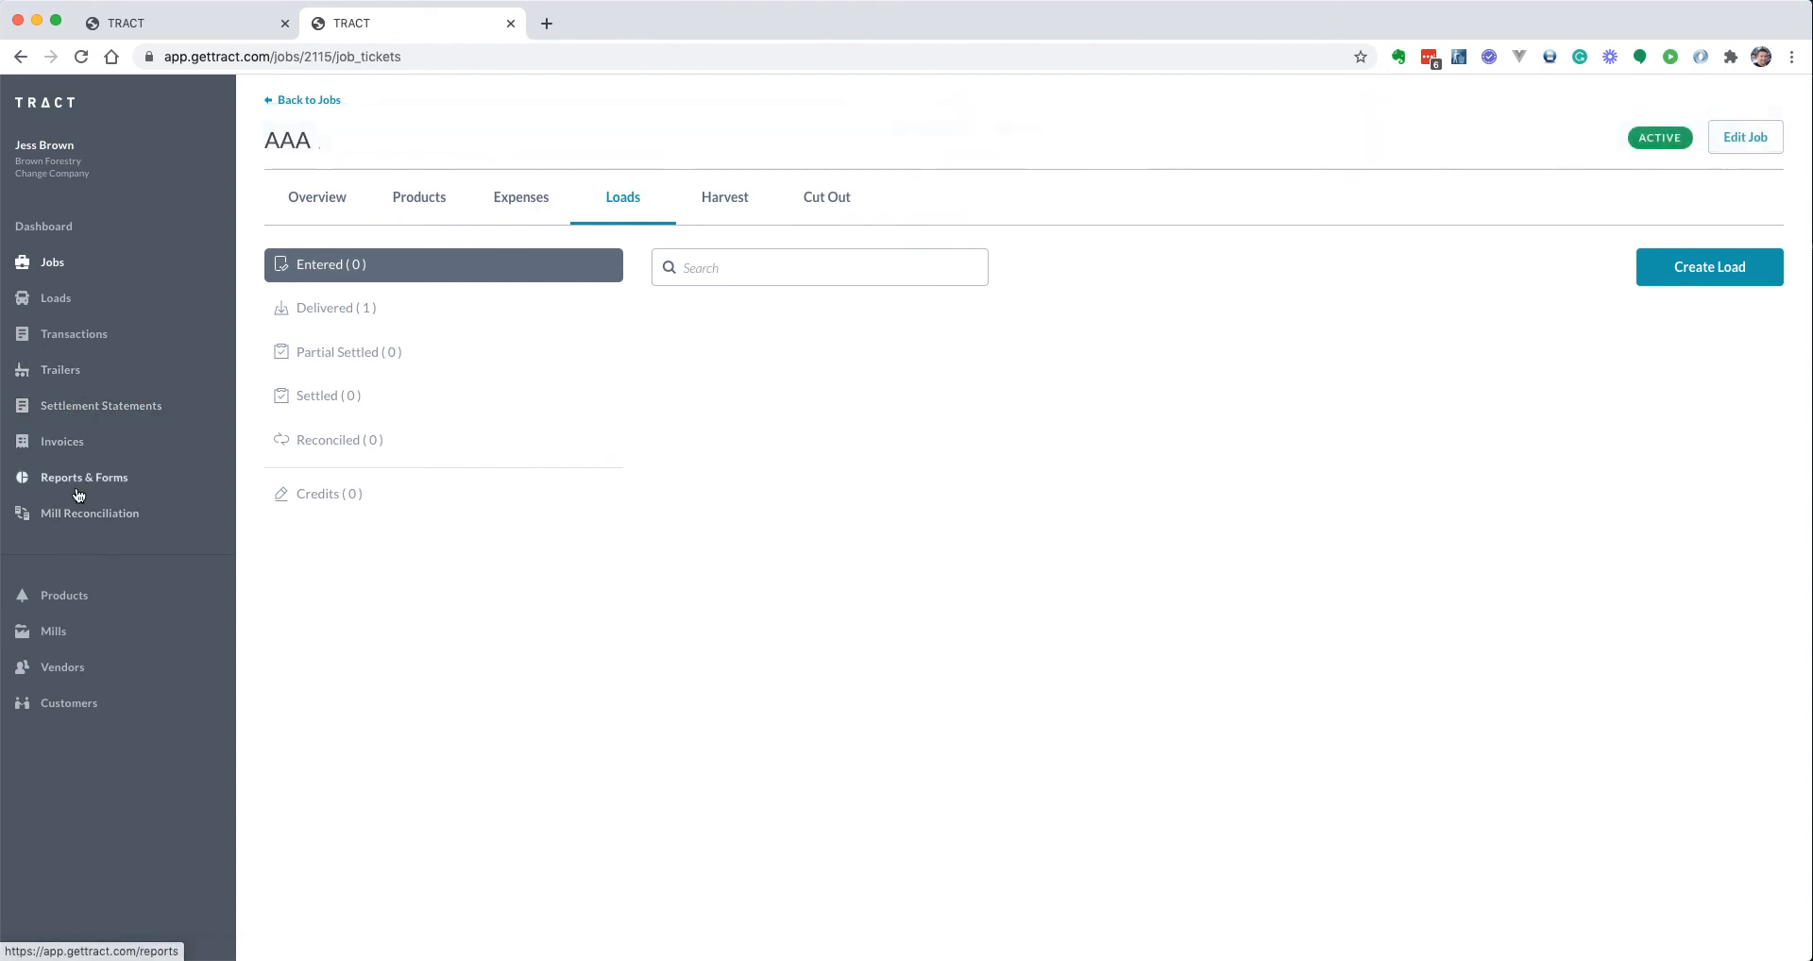
Open the Driver Report form under Reports & Forms and check its date calendars
click(78, 492)
click(842, 814)
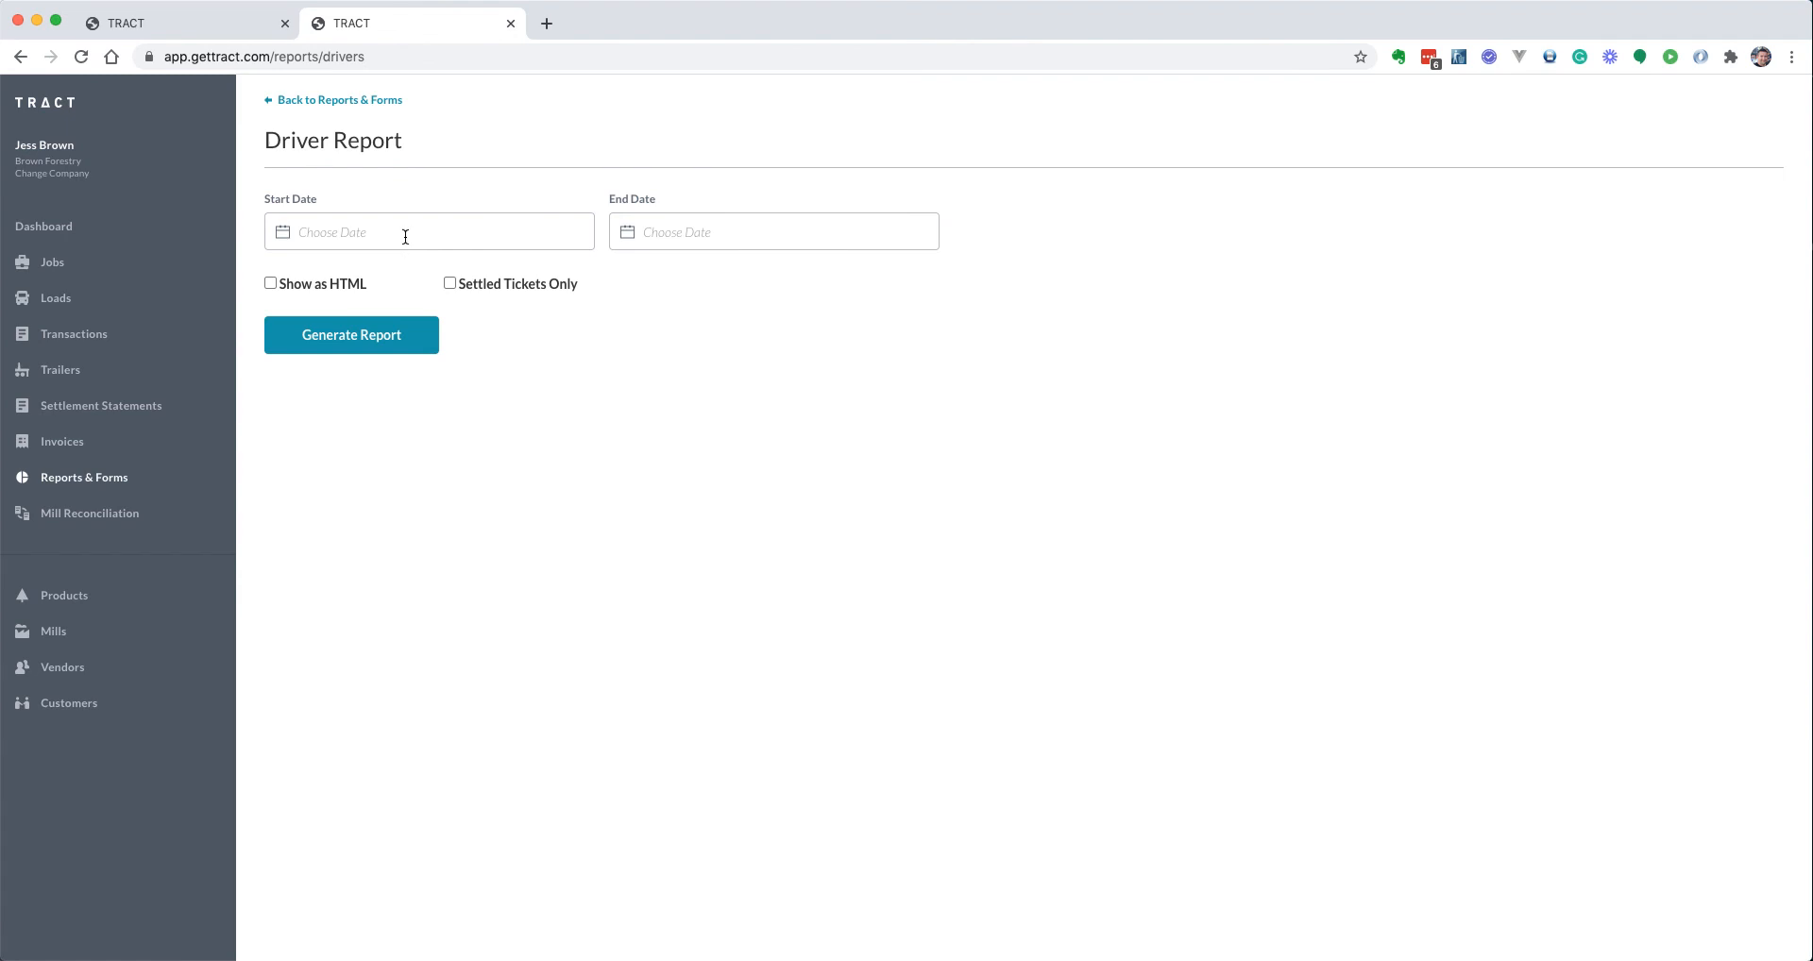
click(406, 233)
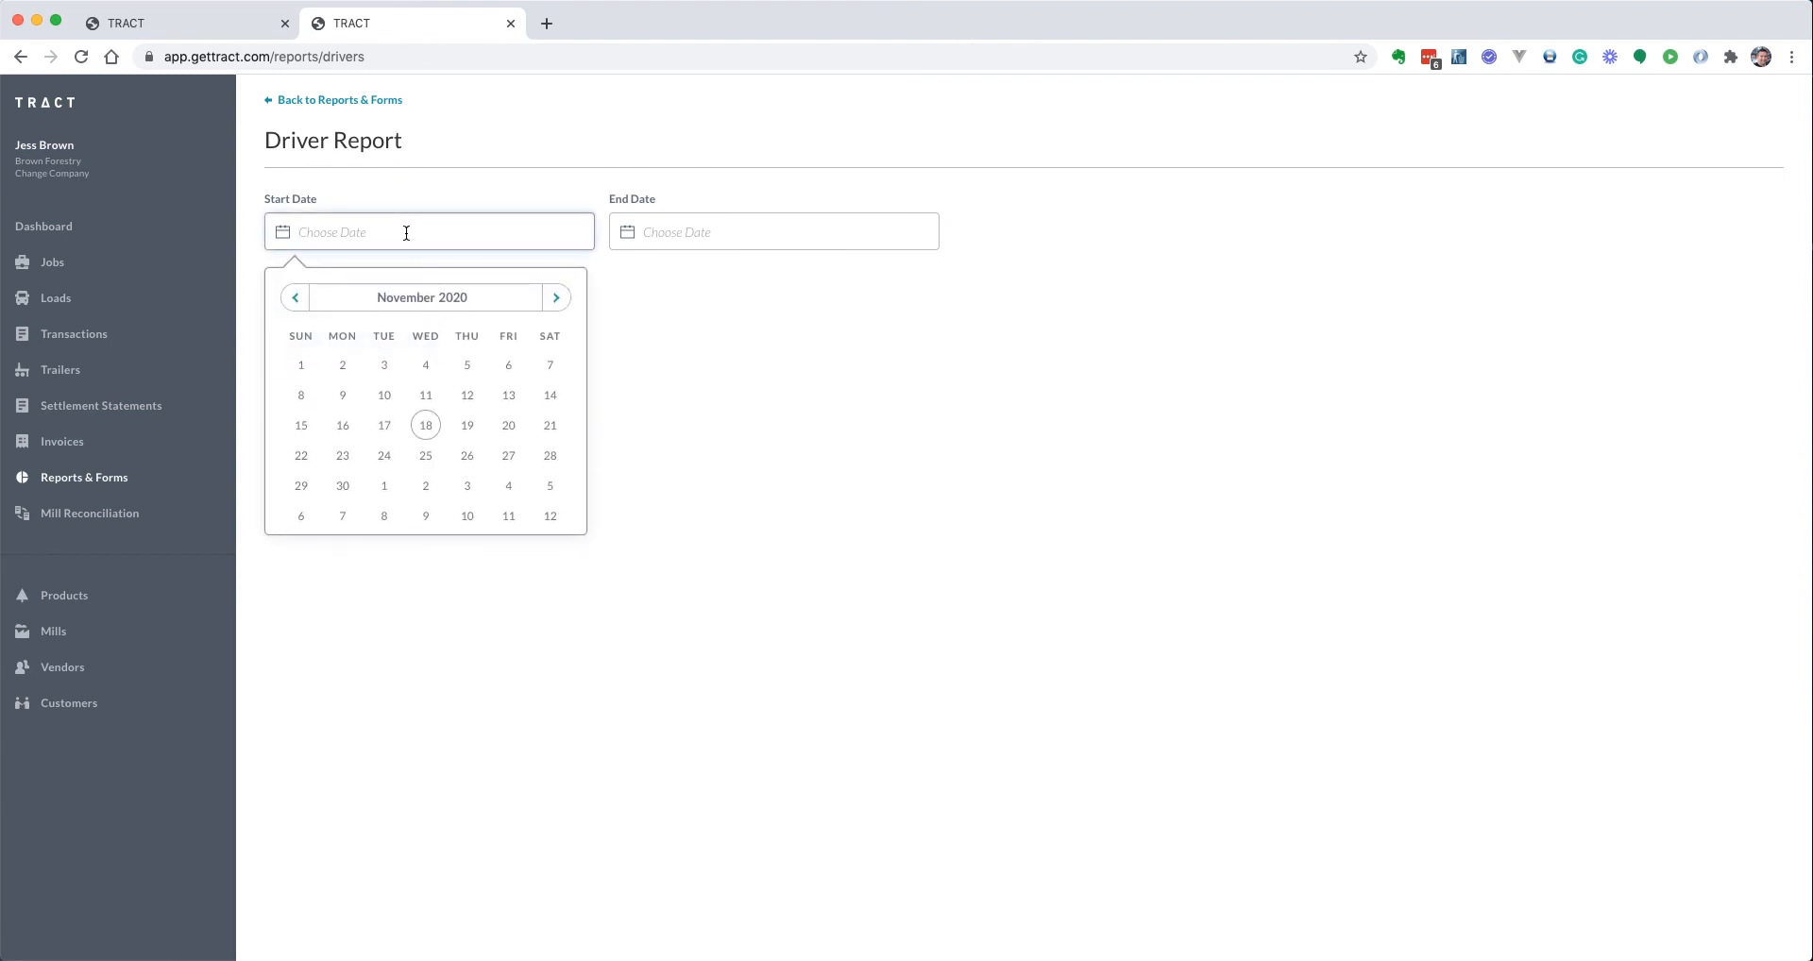
key(Tab)
click(61, 300)
In a new tab, open job AAA's delivered load, then return to the Driver Report tab
super+click(62, 300)
click(626, 22)
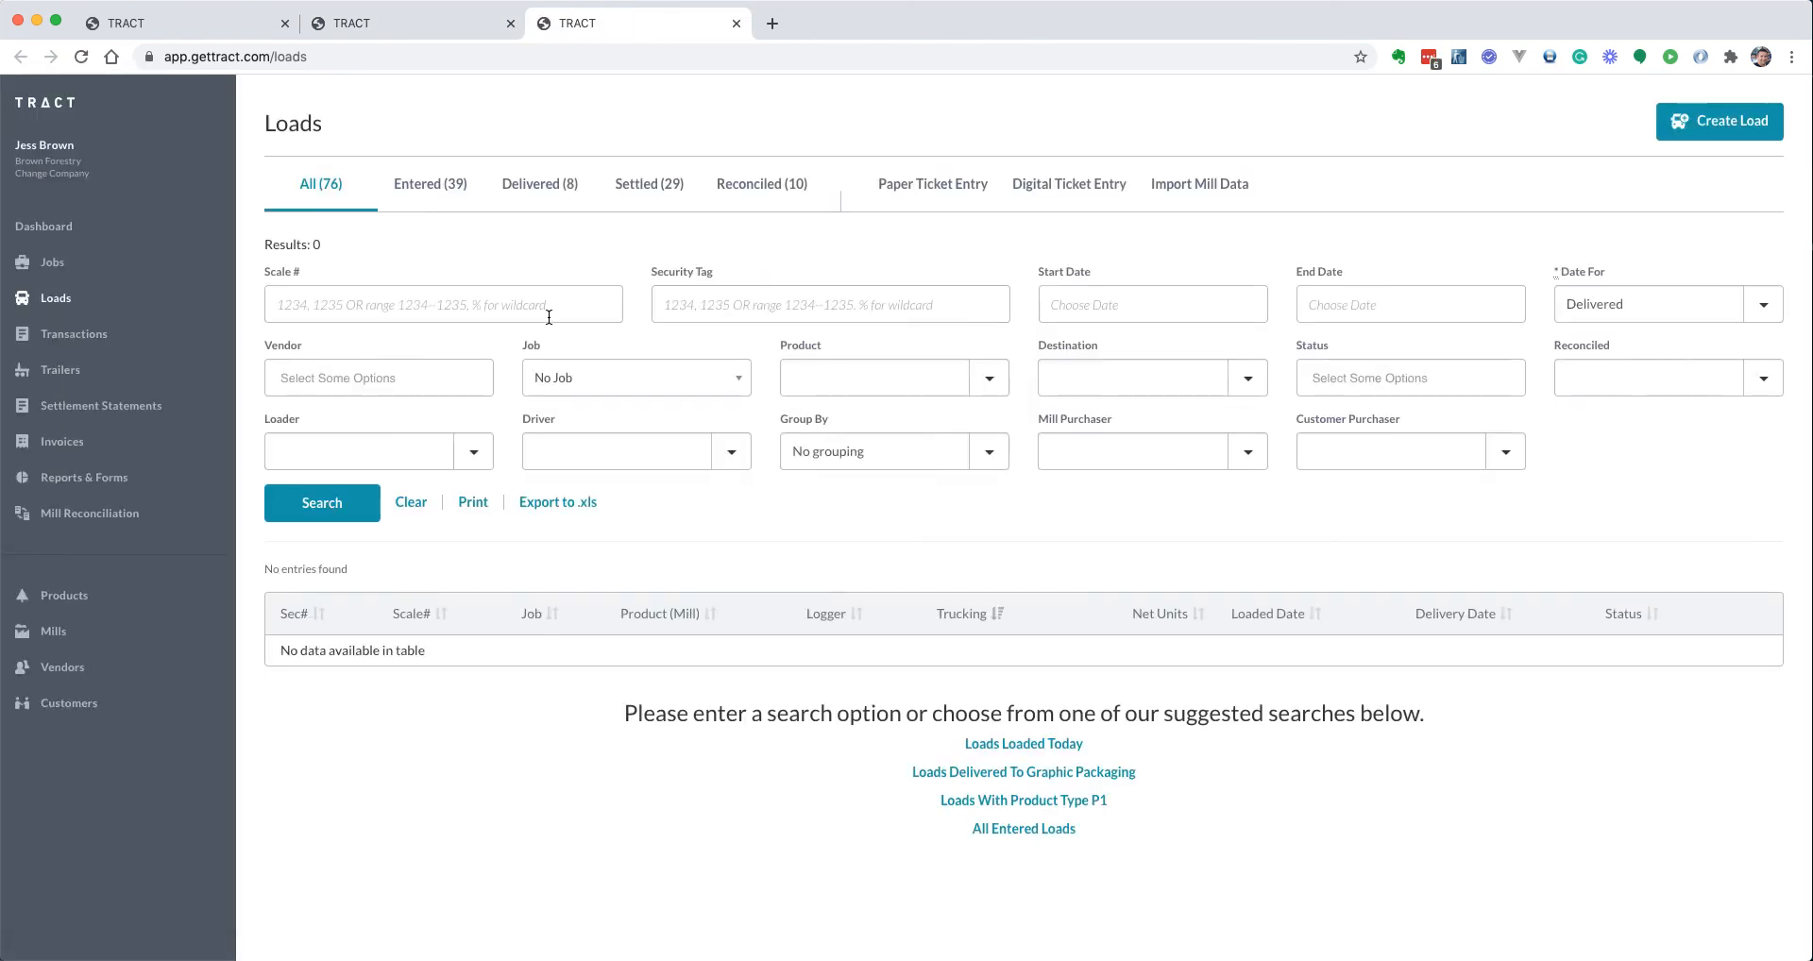
click(53, 262)
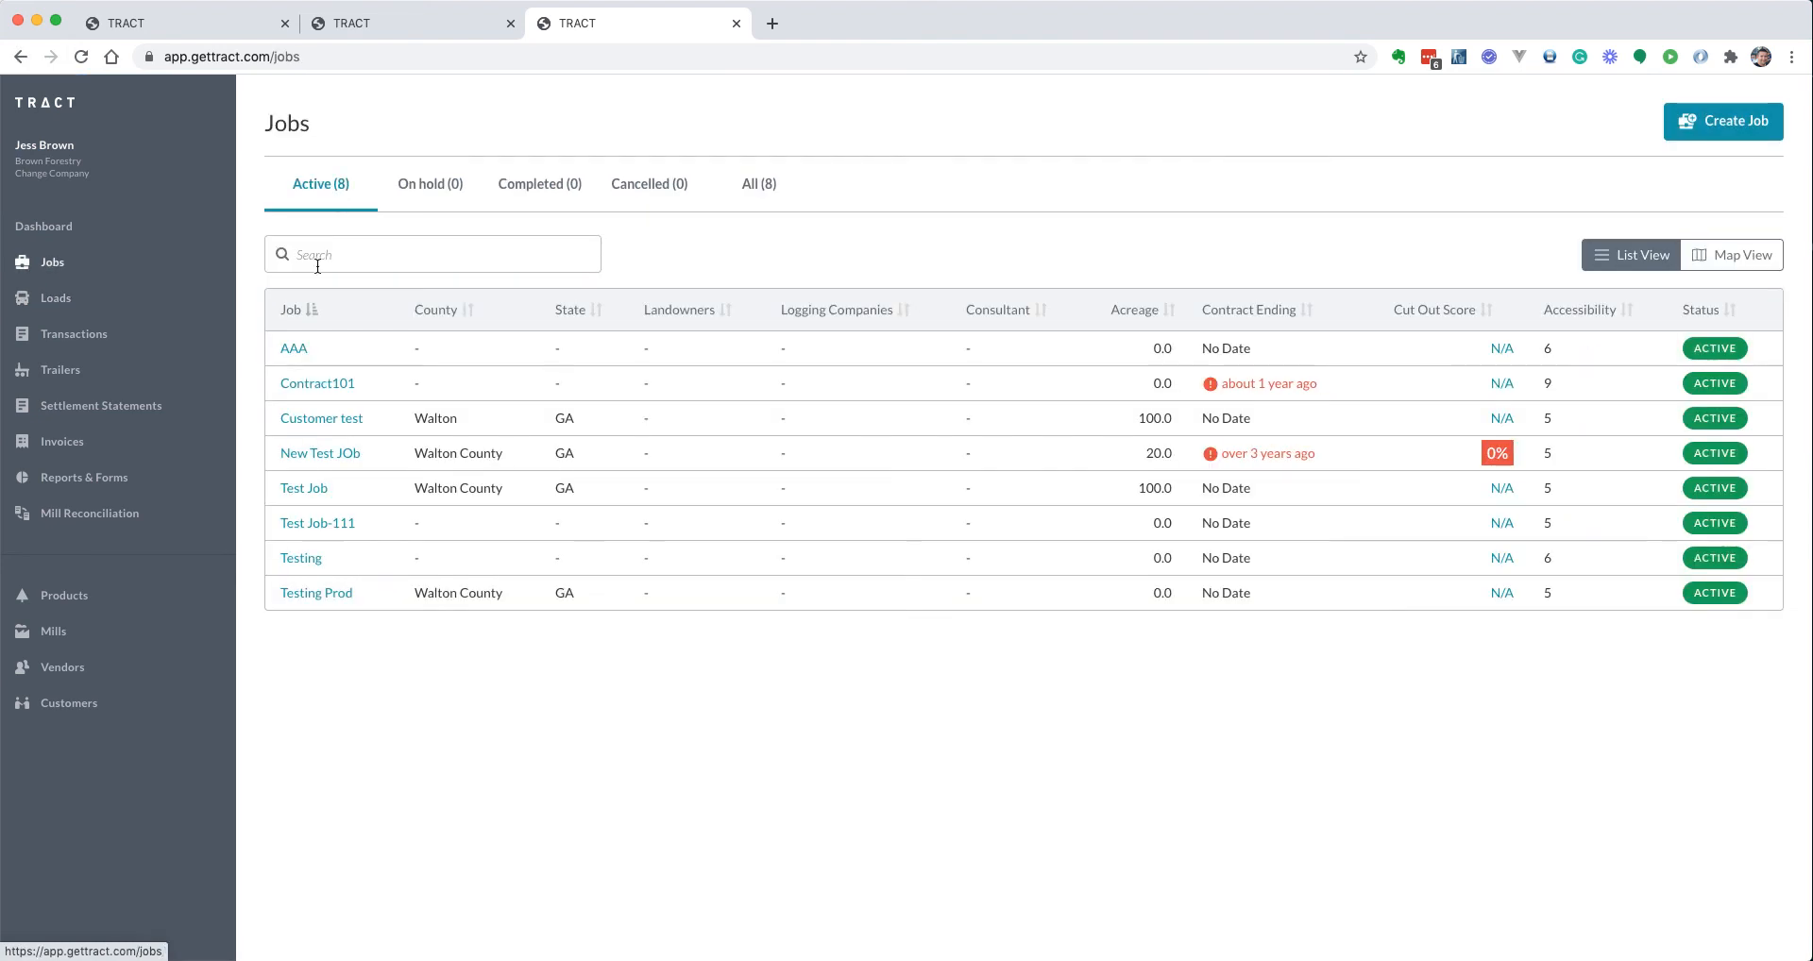
click(295, 352)
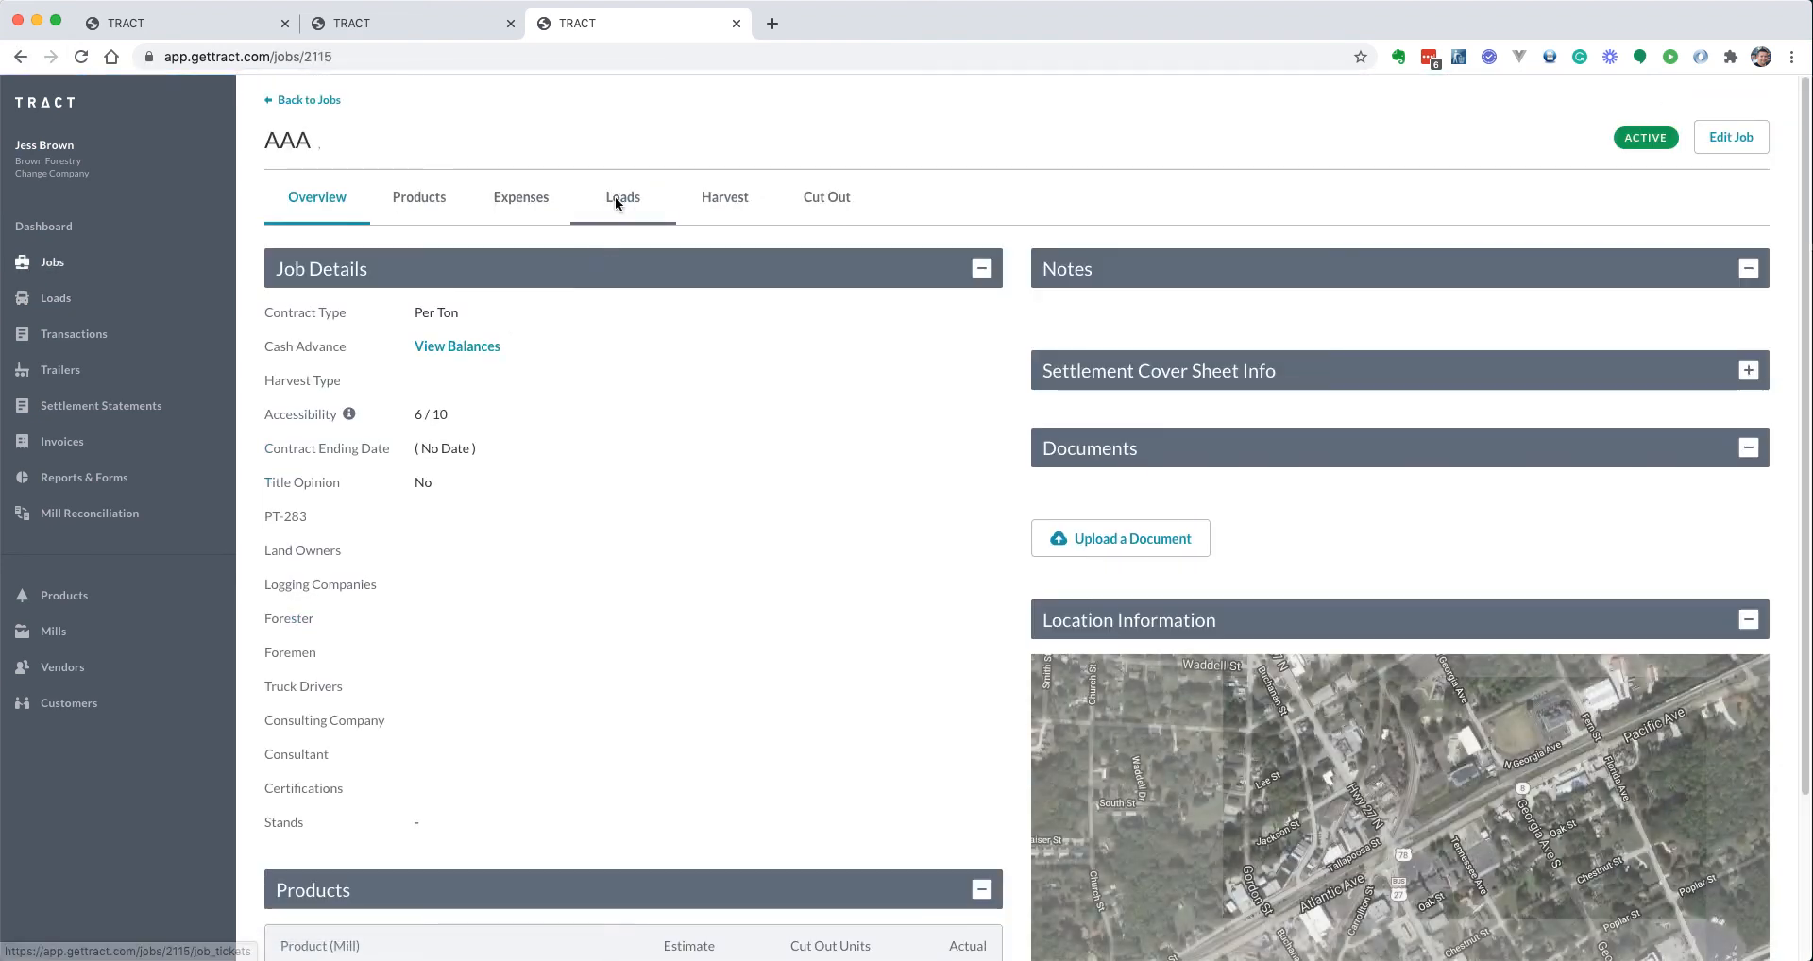
click(623, 199)
click(342, 309)
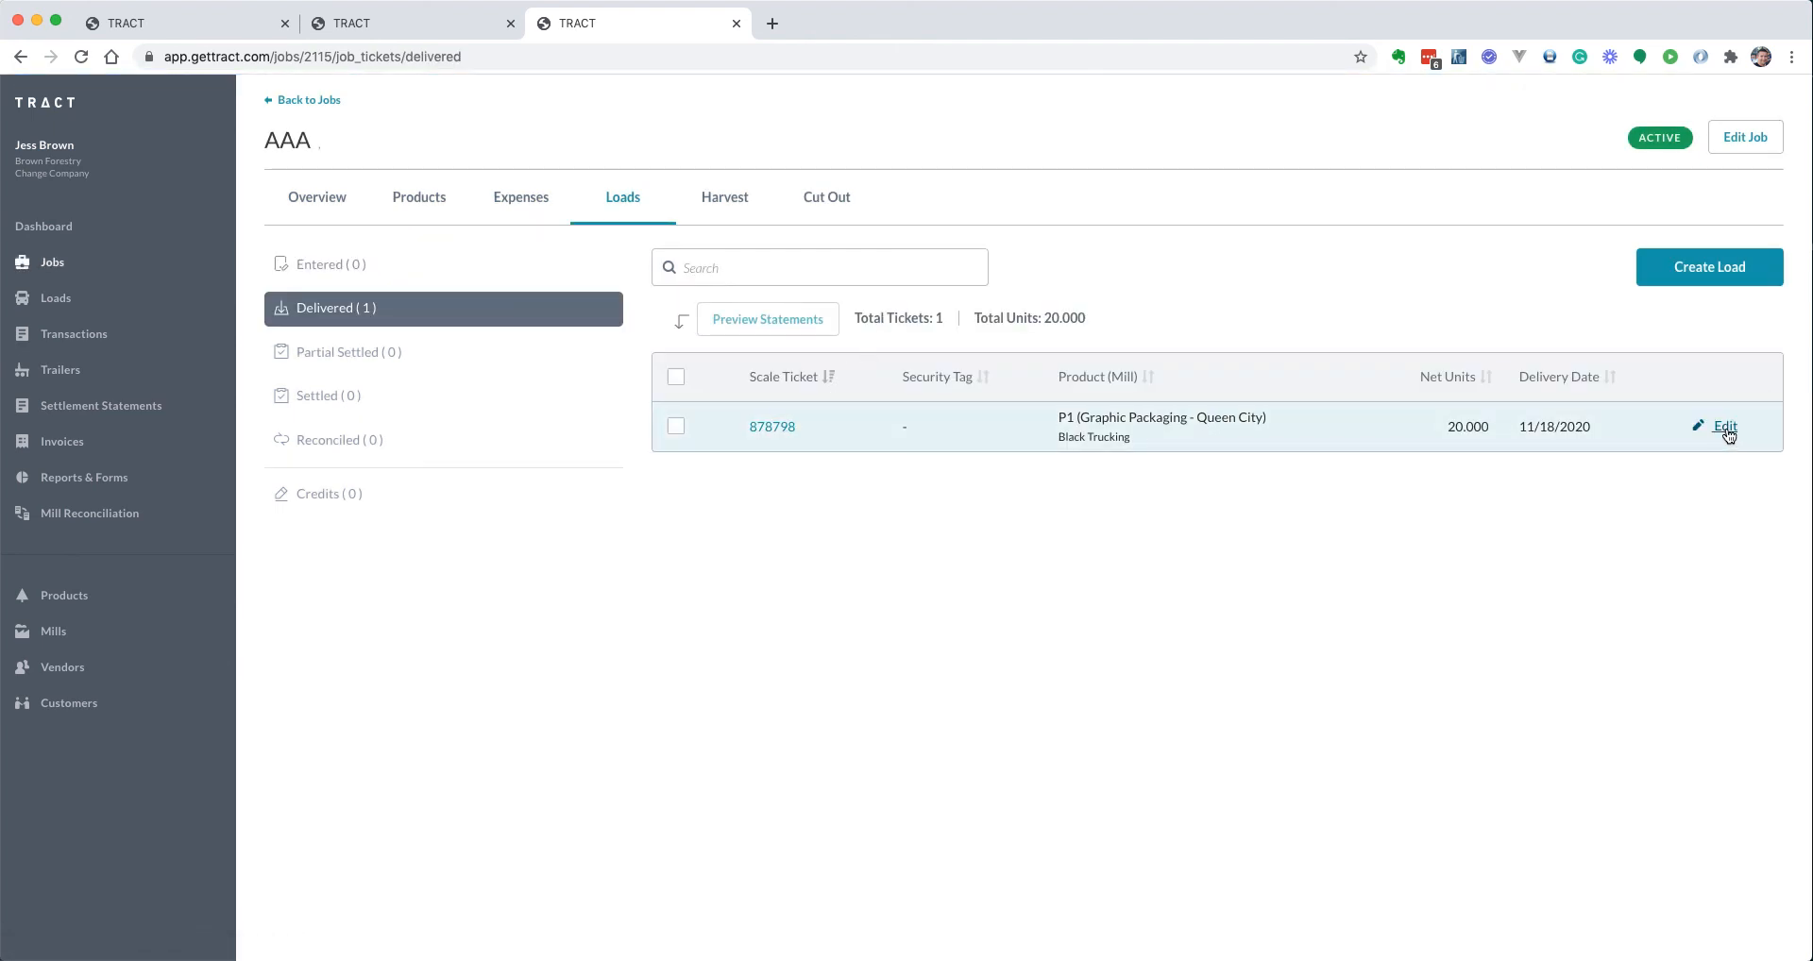
click(1723, 440)
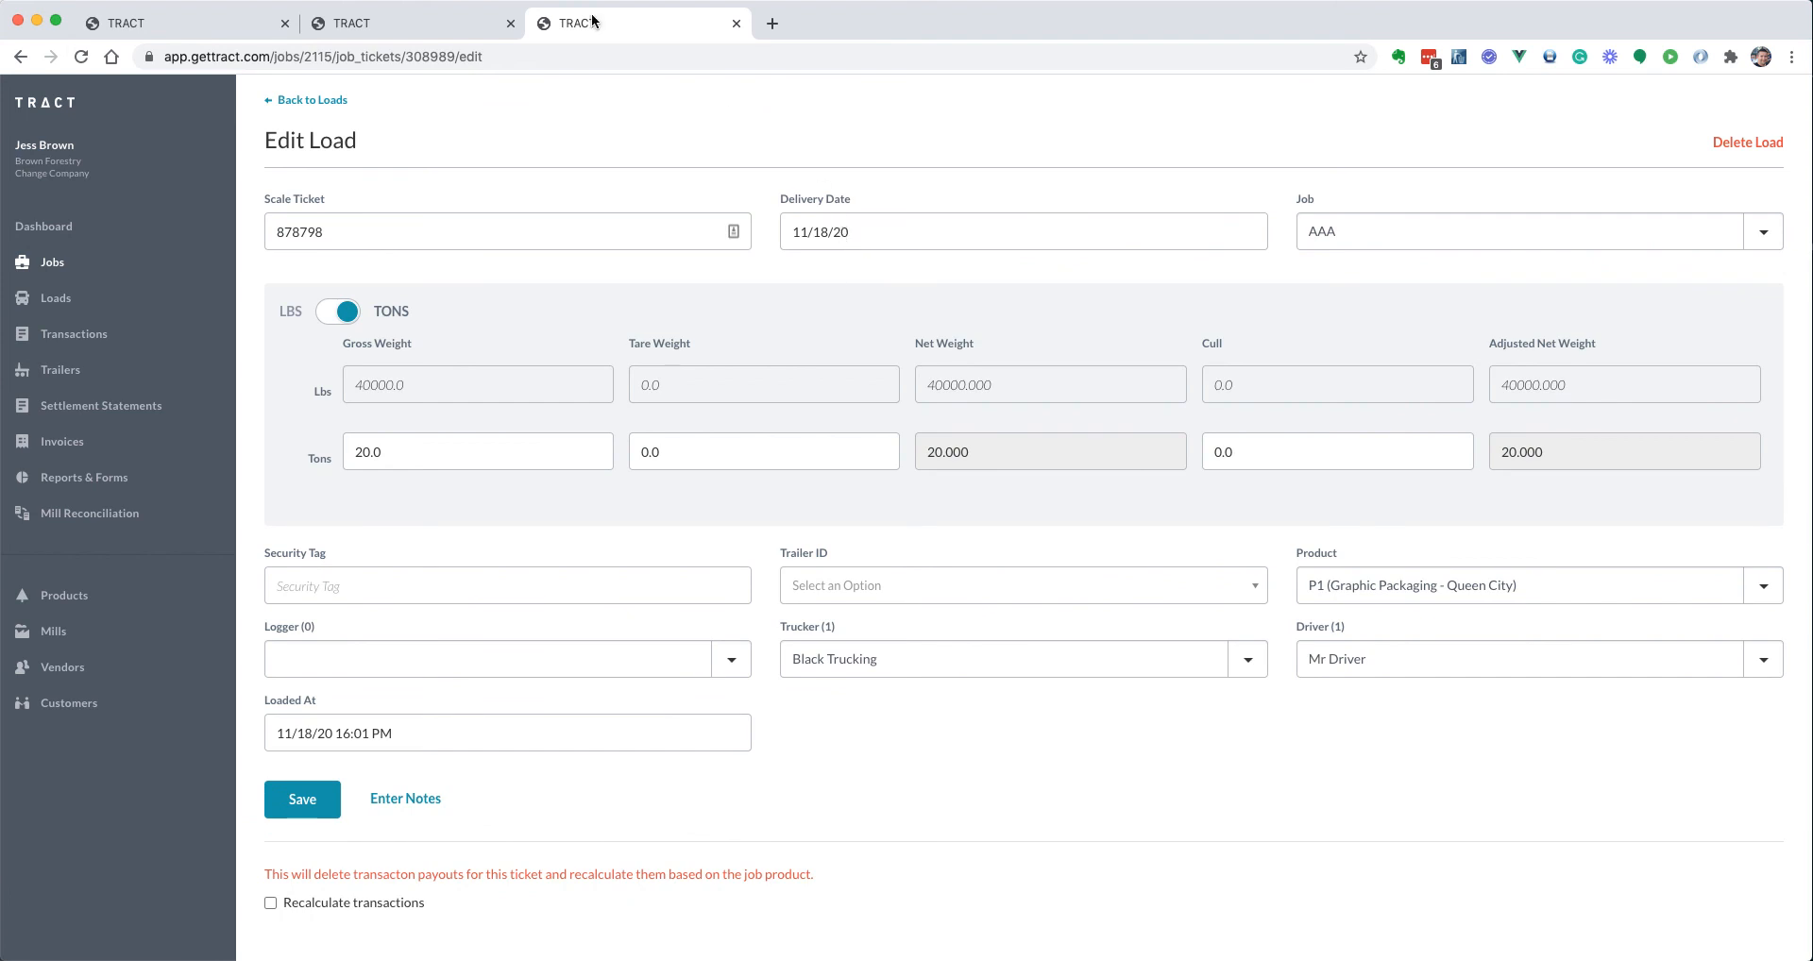
click(451, 29)
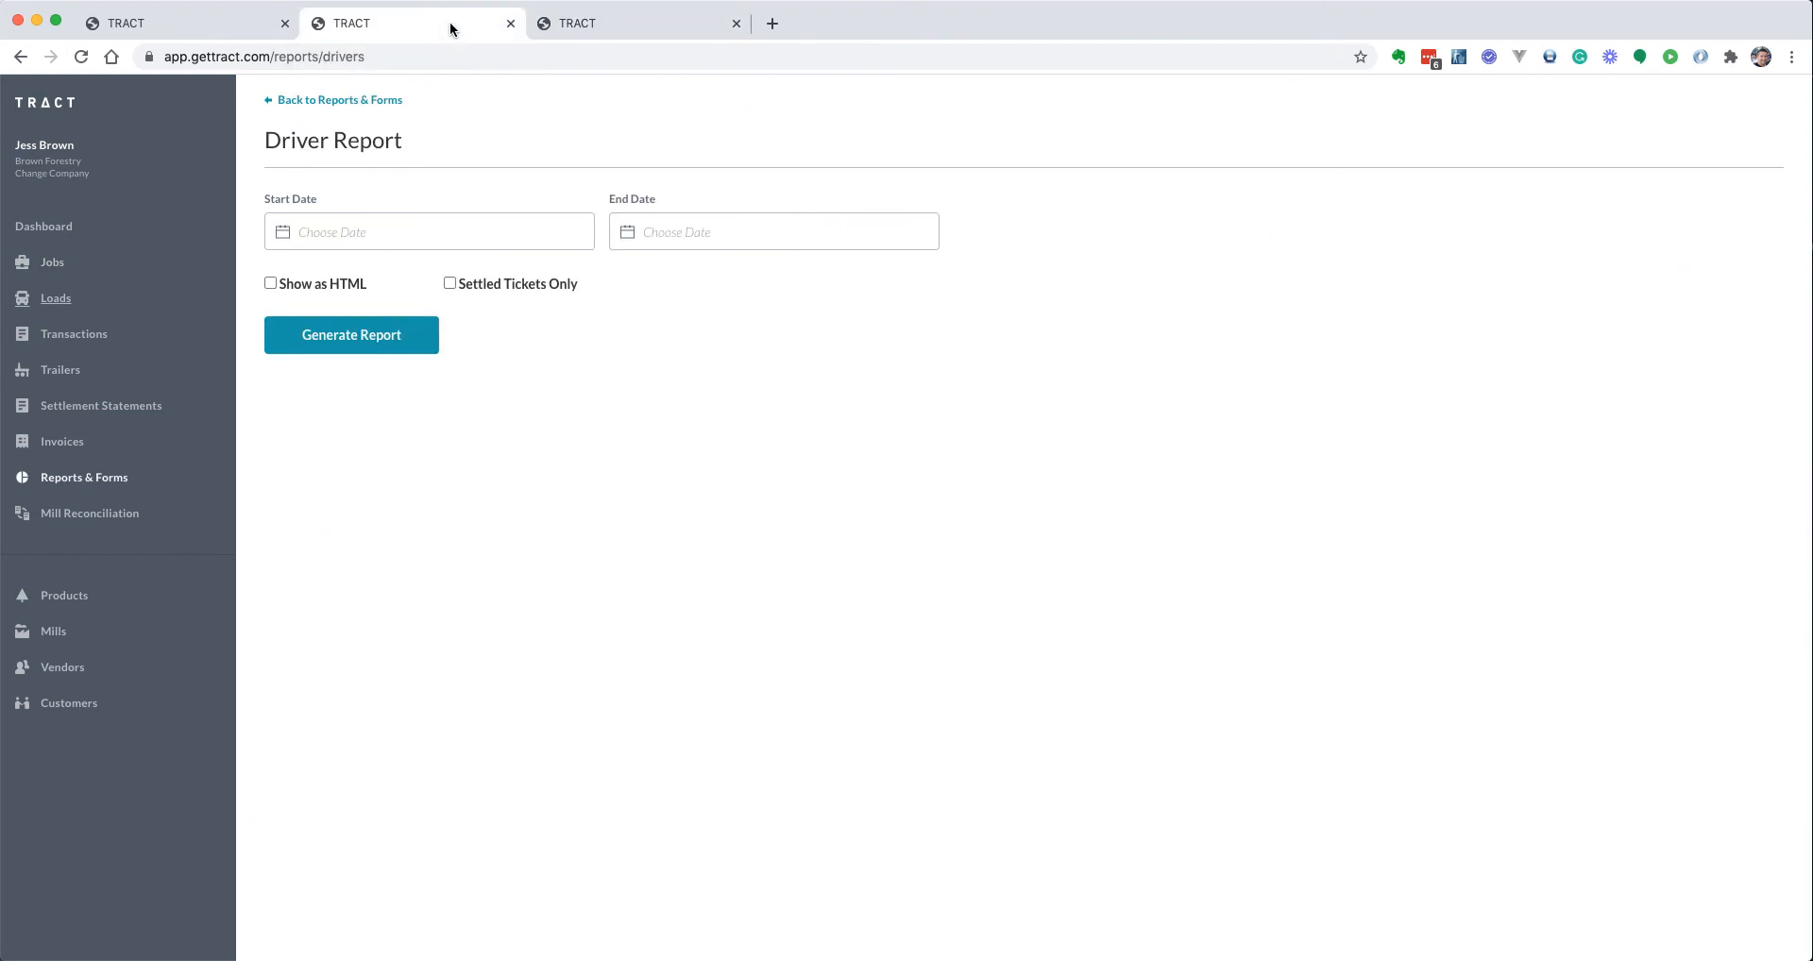
Generate the Driver Report for 11/18/2020 through 11/18/2020
click(380, 235)
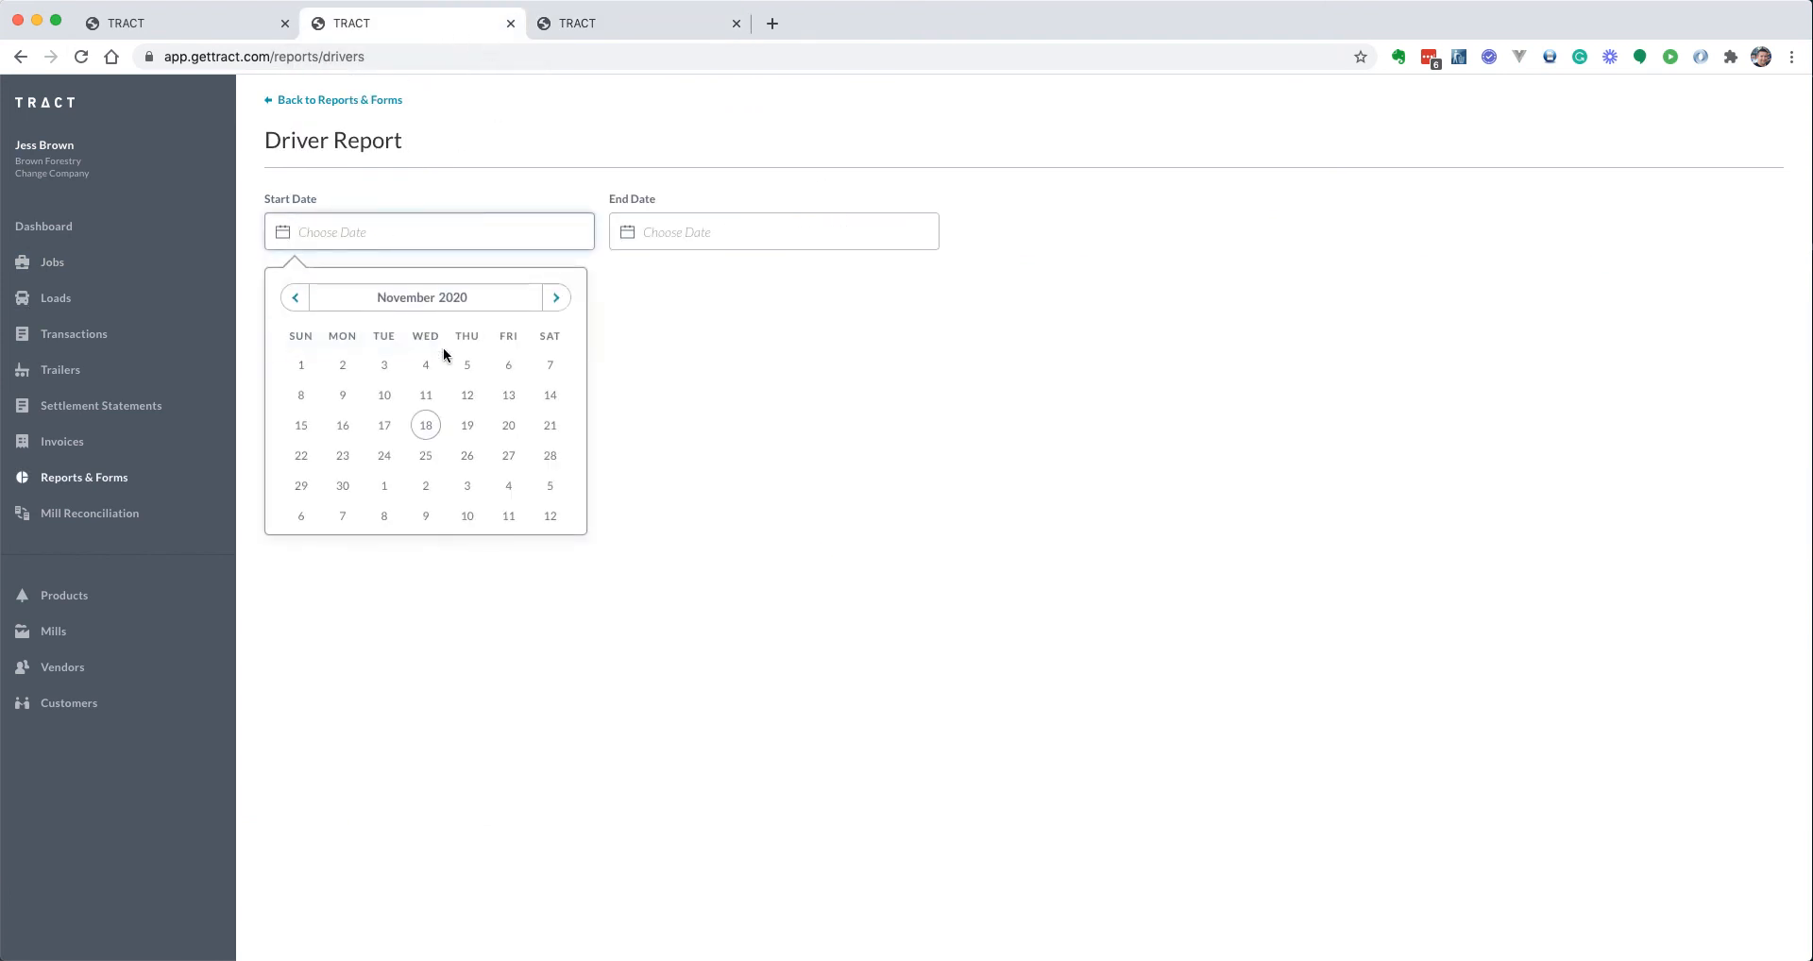
click(427, 424)
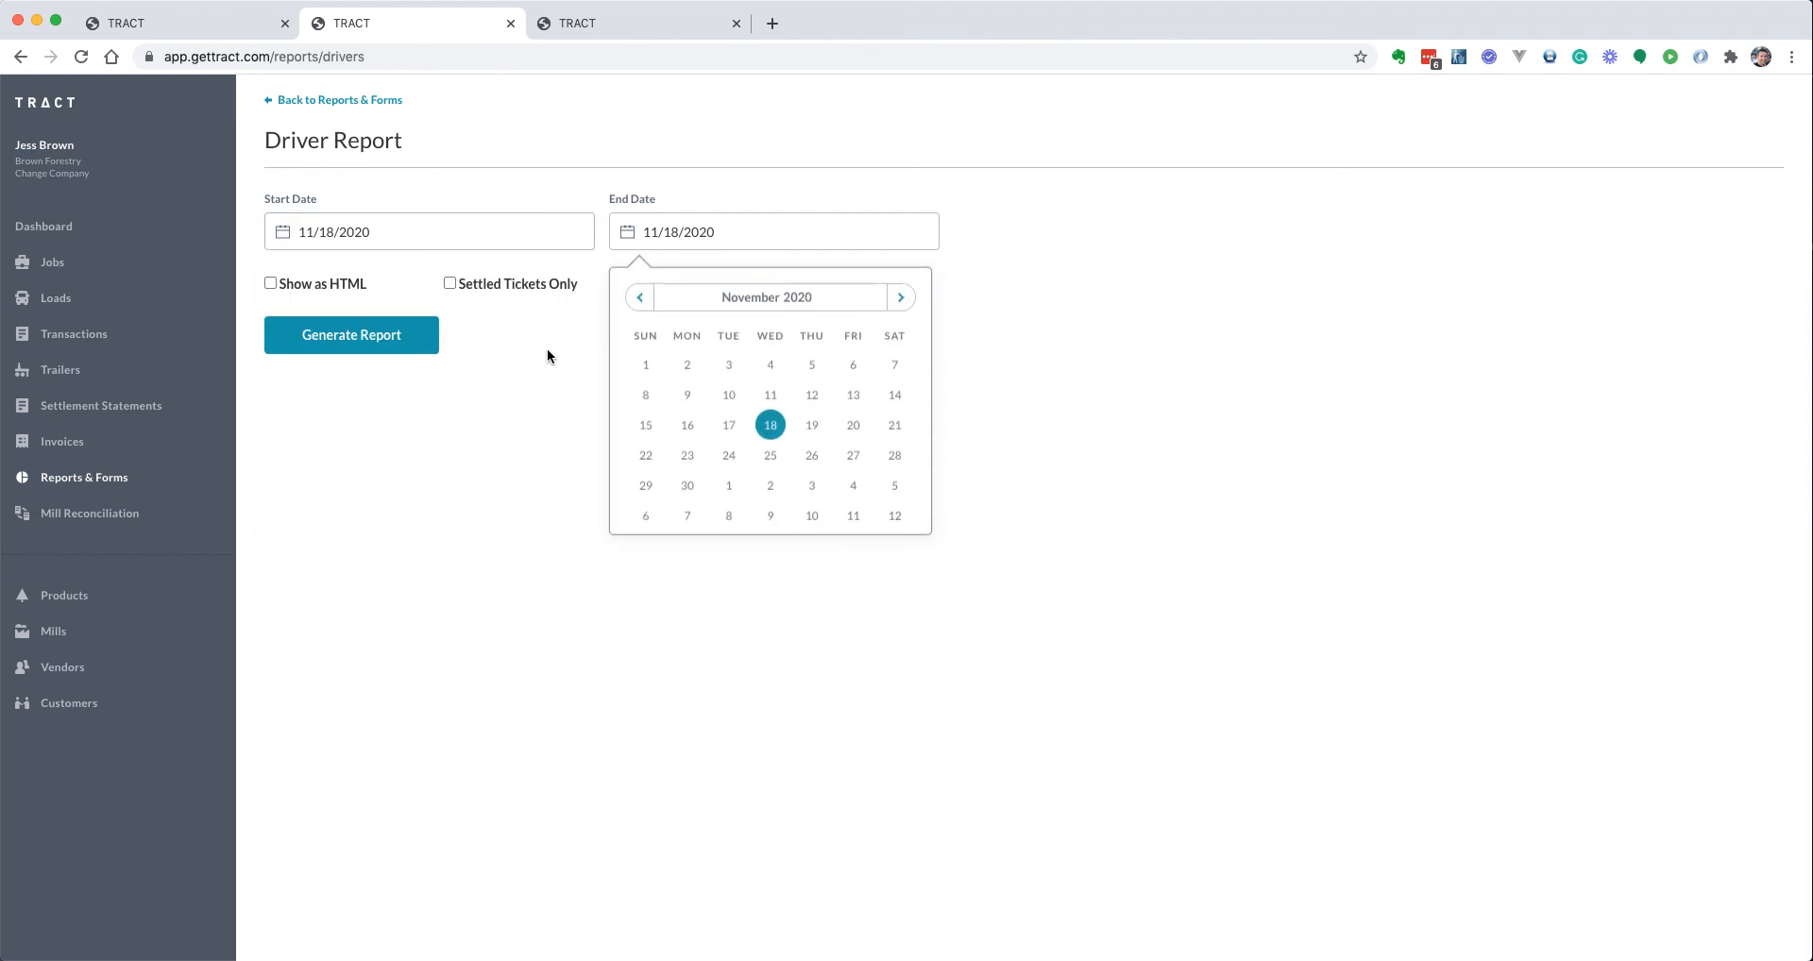
click(512, 397)
click(430, 348)
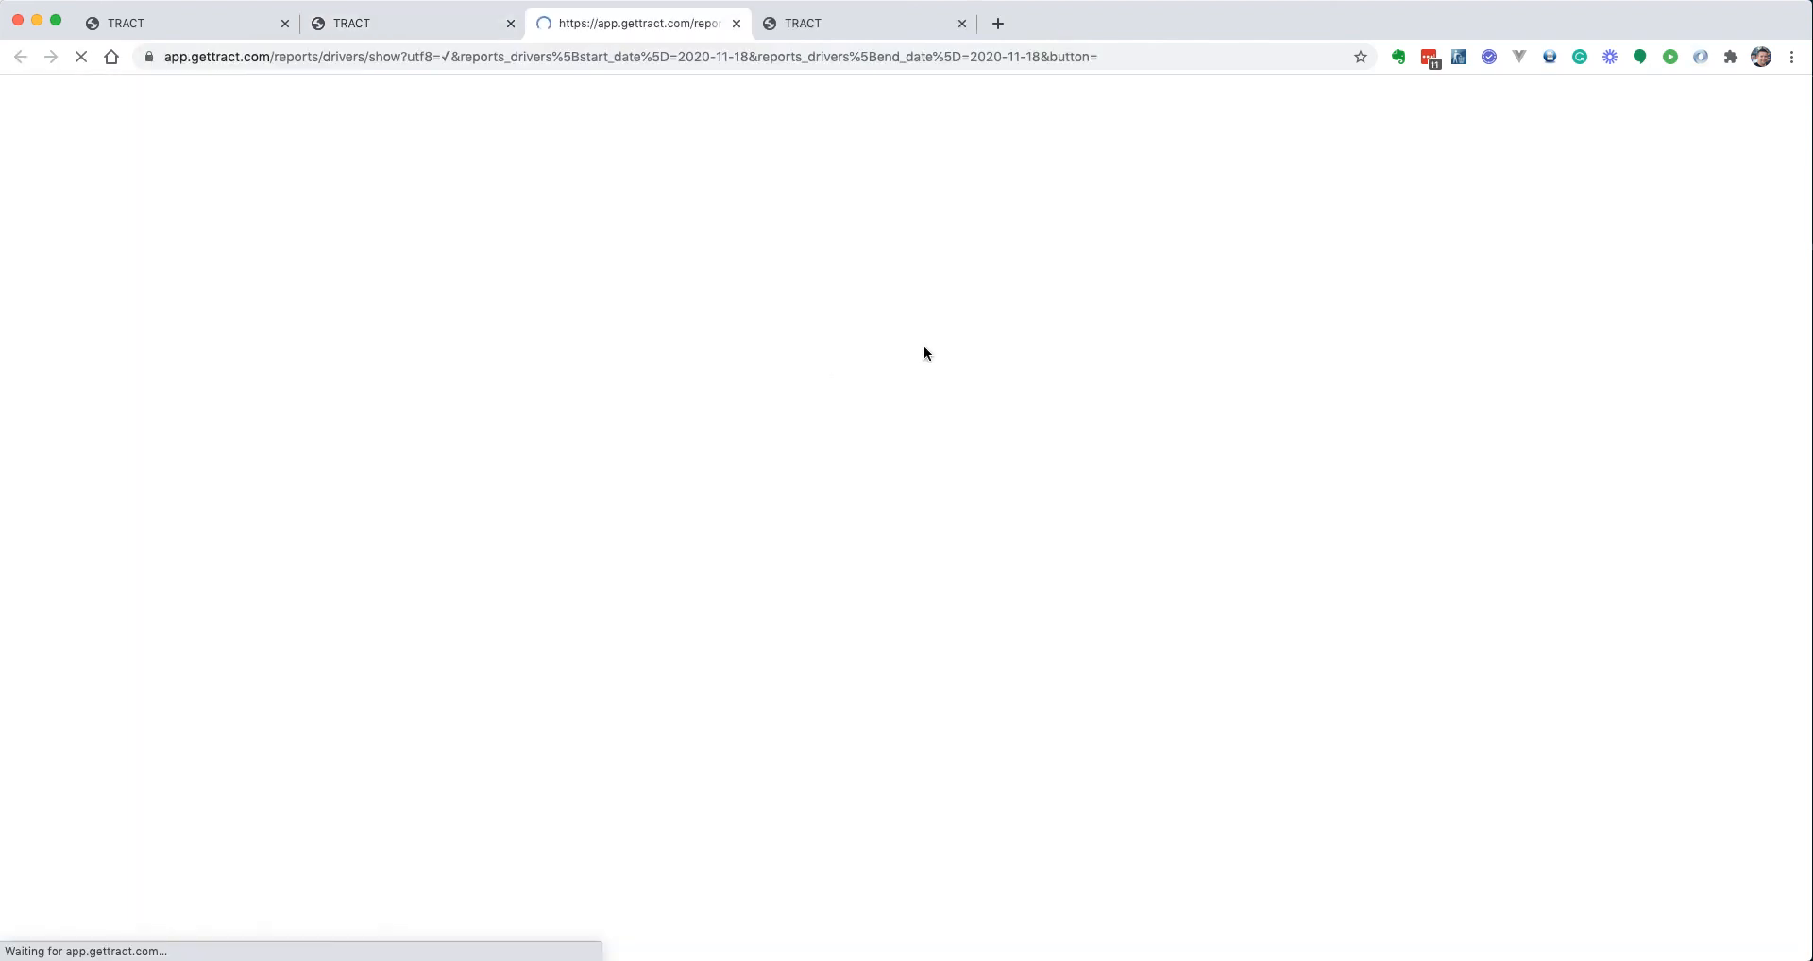